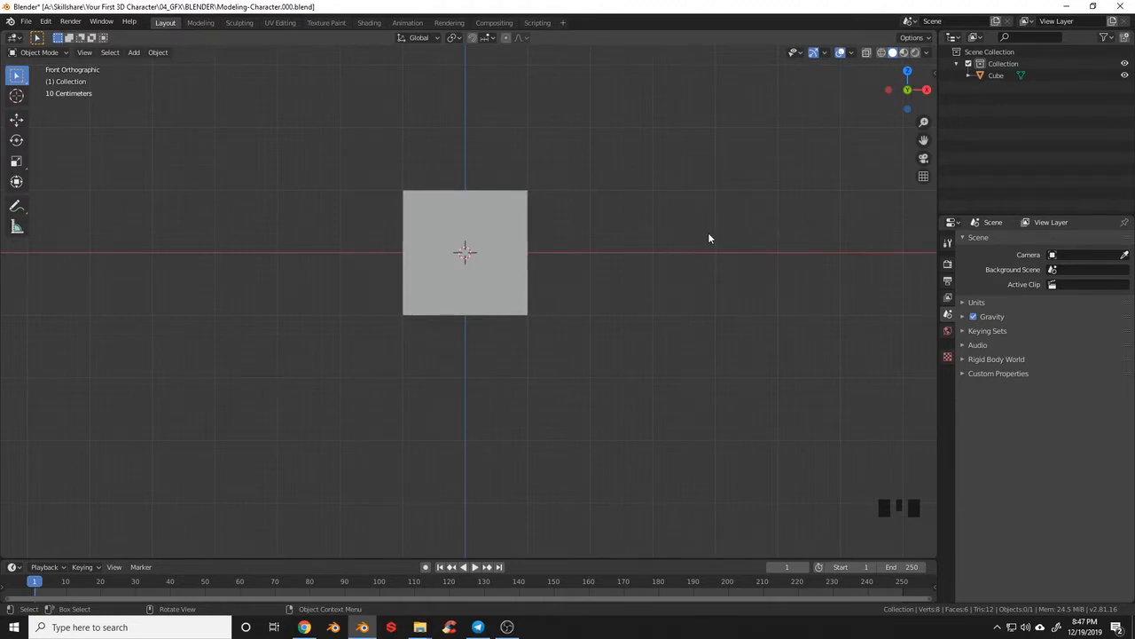
- Bring Owl-Front-View.png and Owl-Side-View.png from File Explorer's PNG folder into the Blender front view as reference images
key("alt+Tab")
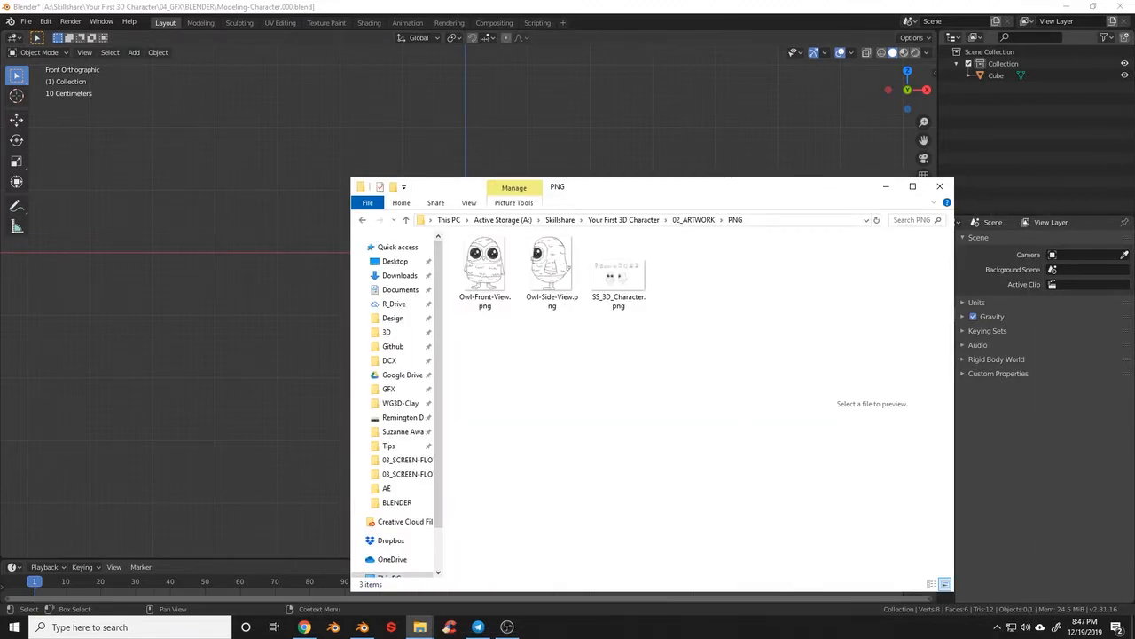
left_click_drag(484, 264, 656, 298)
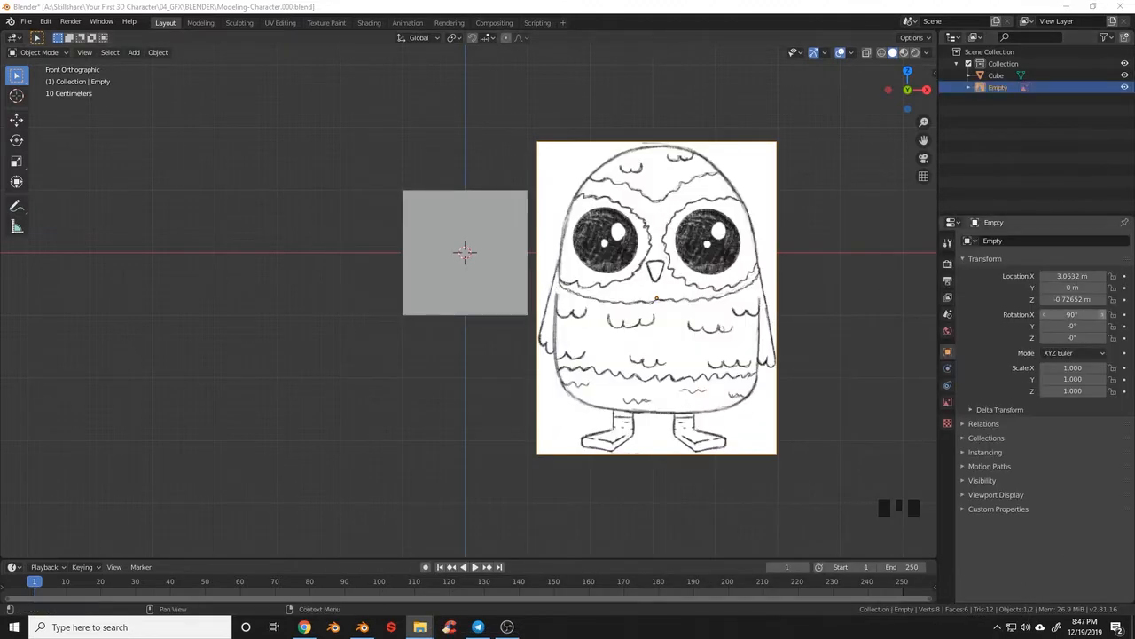
left_click_drag(593, 390, 457, 379)
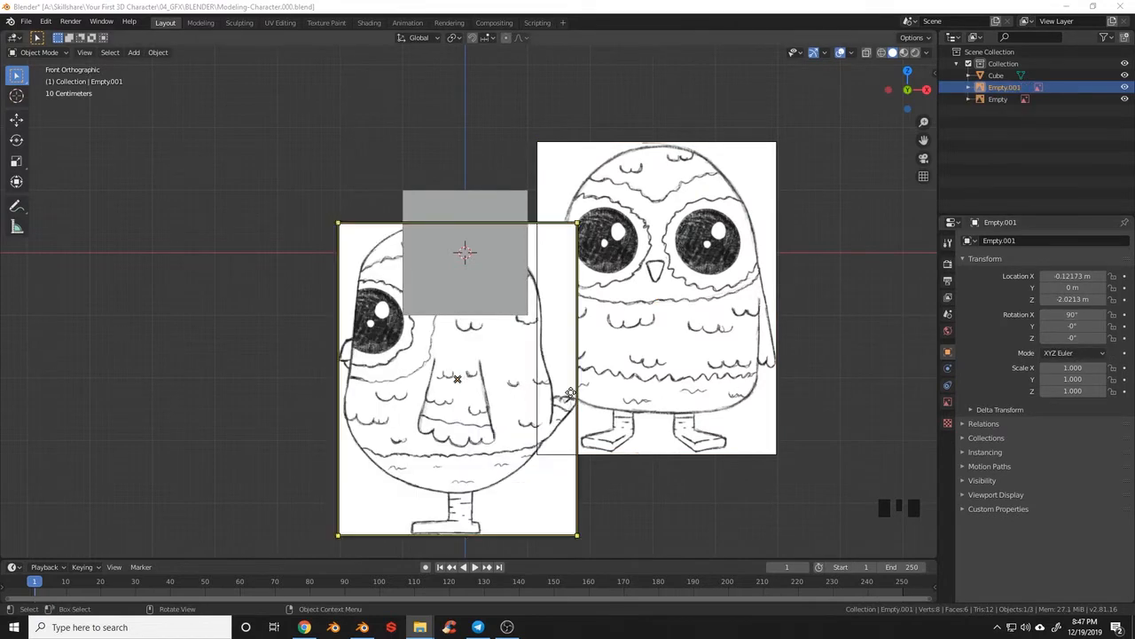
- Rename the side-view owl image empty as Side and the front-view owl image empty as Front
middle_click_drag(571, 393, 675, 373)
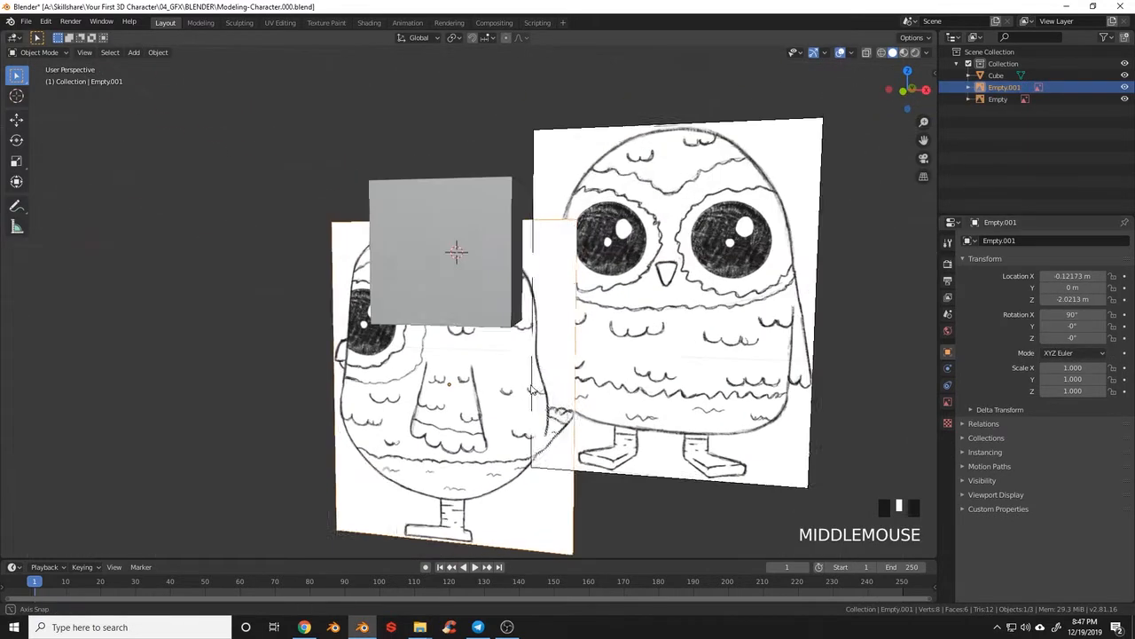
double_click(1004, 87)
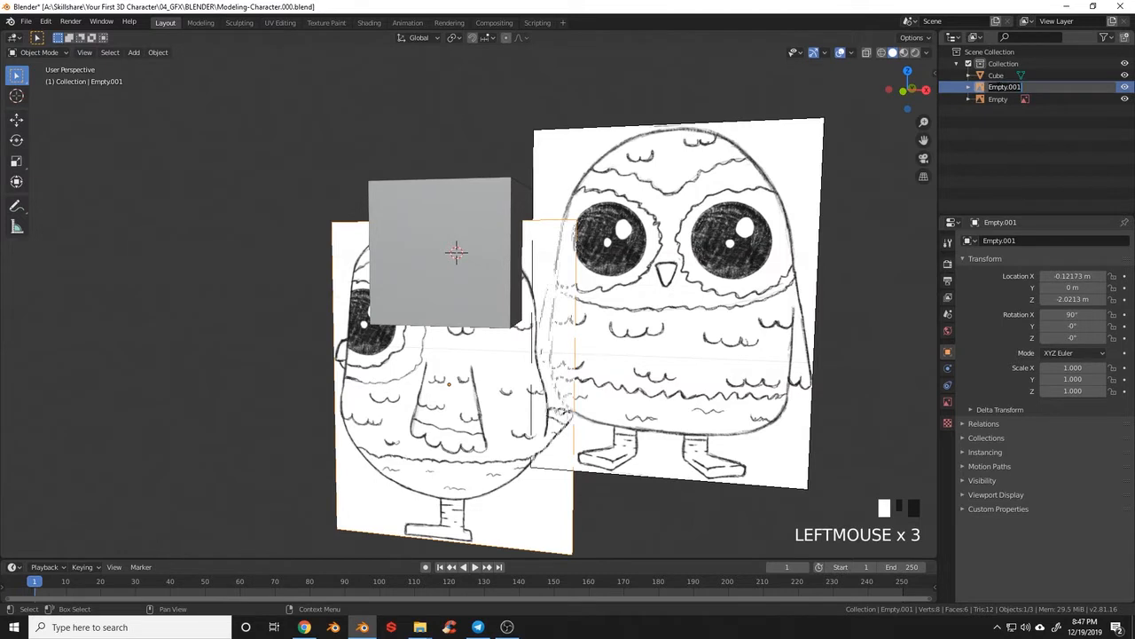
type("Side")
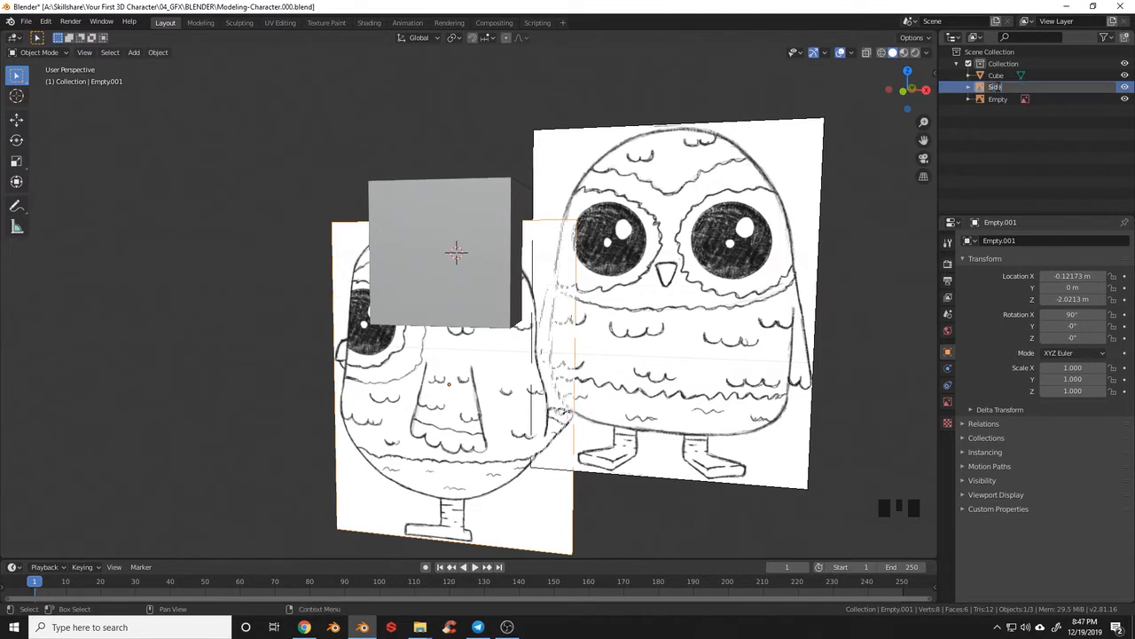
left_click(998, 87)
double_click(998, 87)
type("Front")
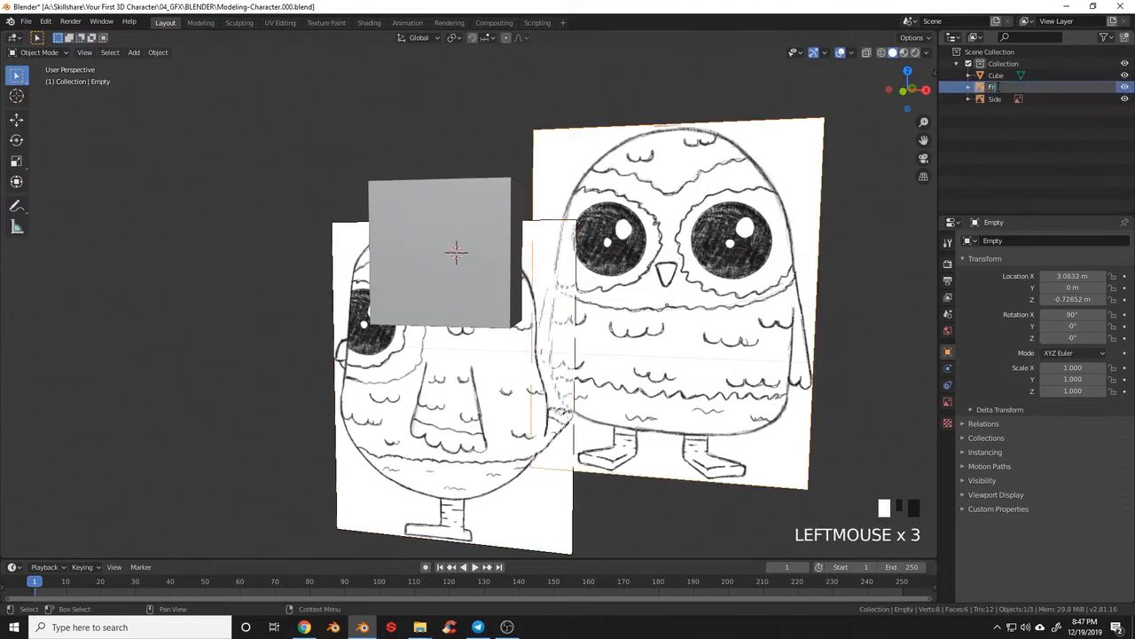
key("Return")
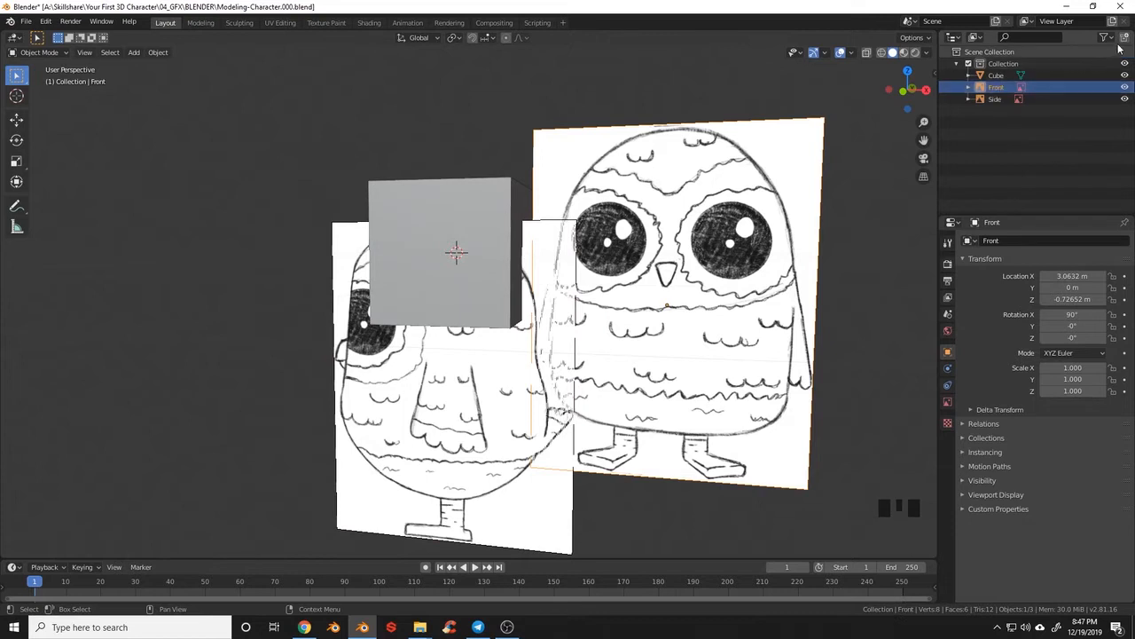
- Create a new collection in the scene and name it Ref
left_click(1122, 37)
left_click(997, 112)
double_click(997, 112)
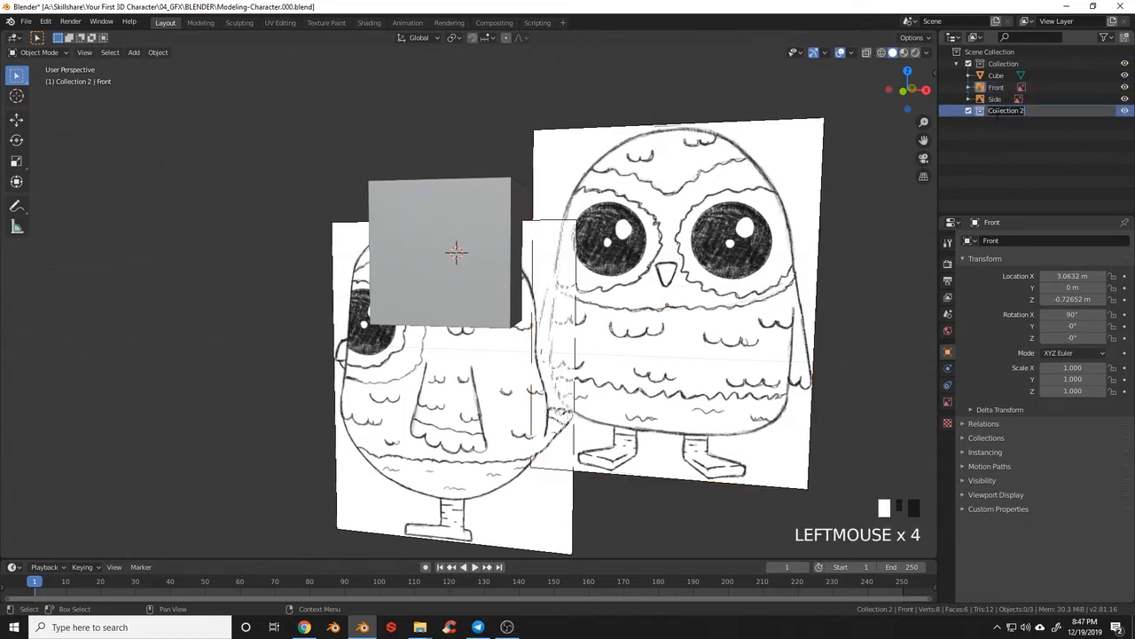
type("Re")
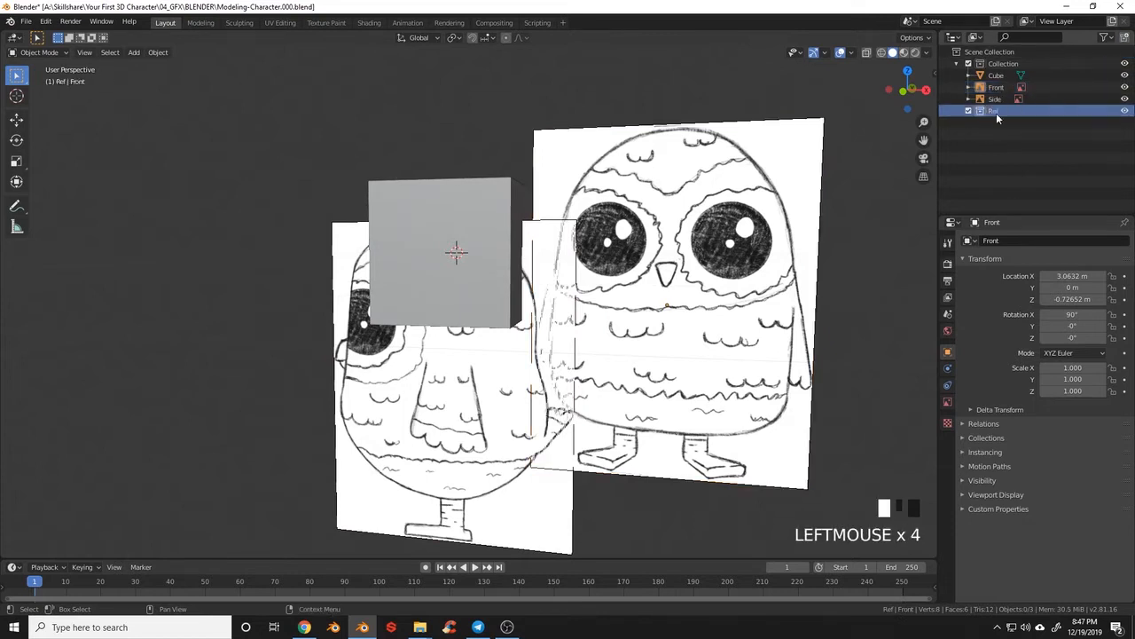
type("f")
key("Return")
- Move the Front and Side images into the Ref collection, collapse it, and test its visibility toggle
left_click(995, 98)
left_click(997, 88, "shift")
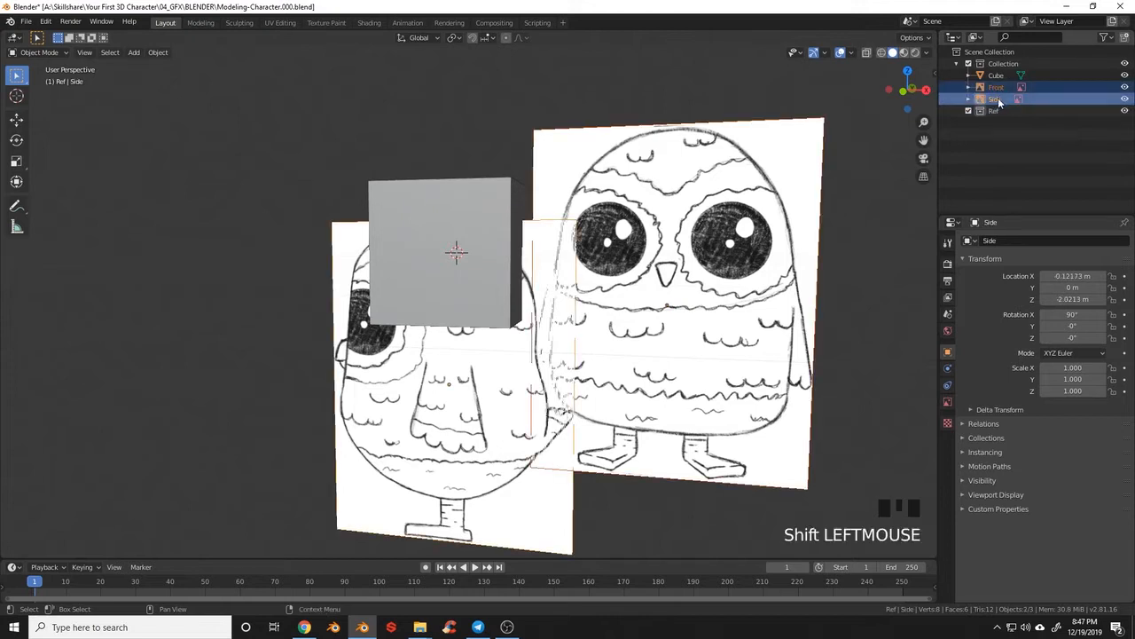
left_click_drag(998, 97, 998, 111)
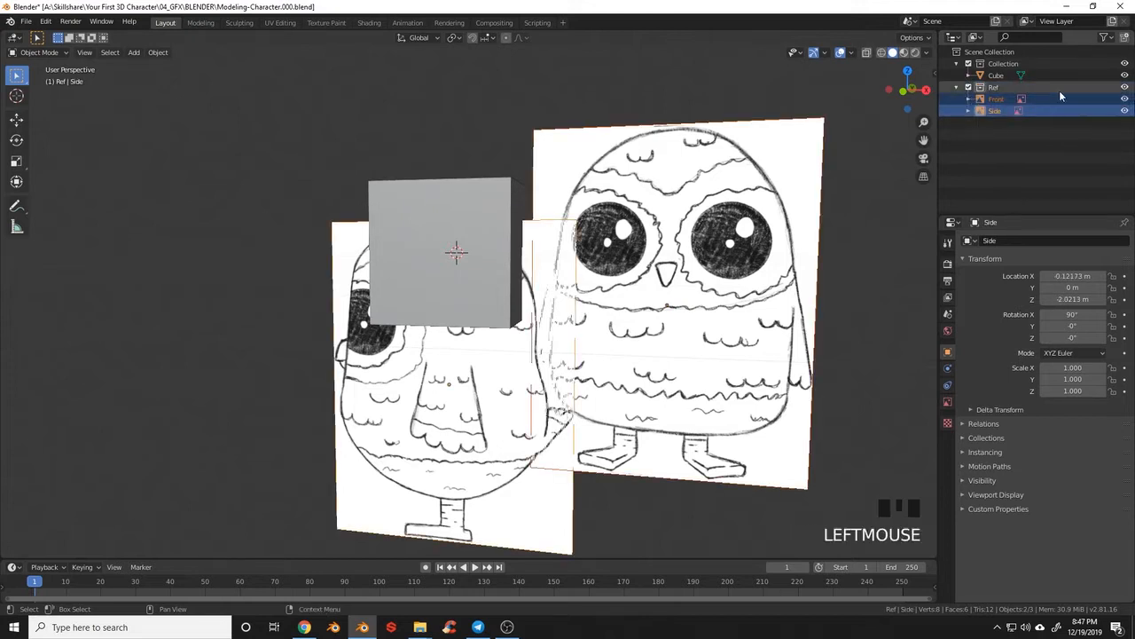
left_click(957, 87)
left_click(1125, 87)
left_click(1125, 87)
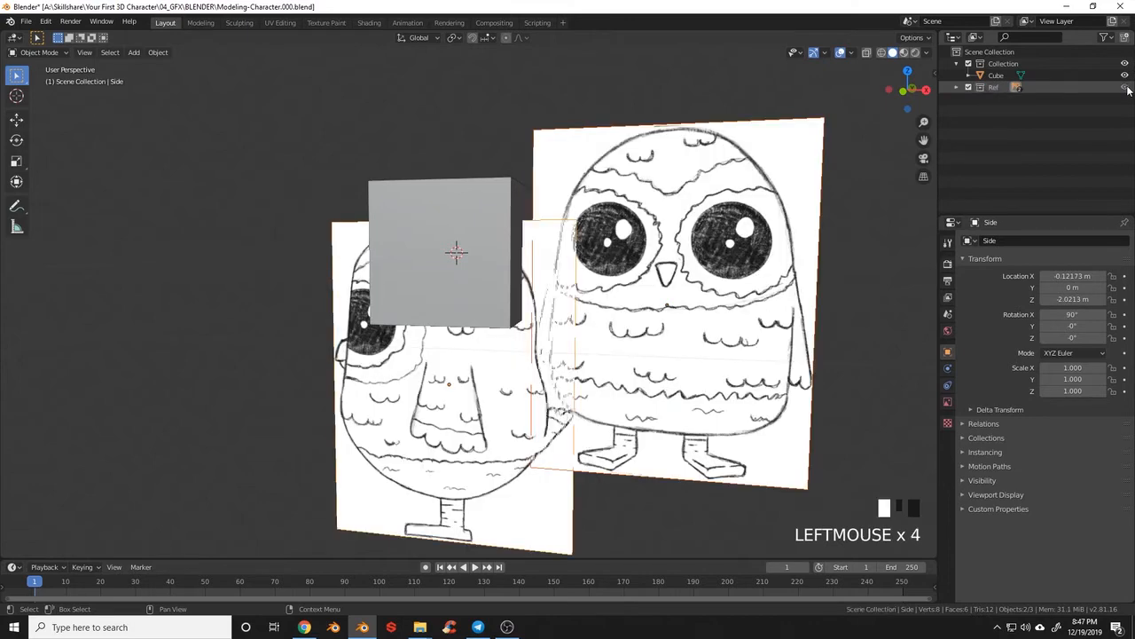
- Snap both owl reference images to the 3D cursor at the world origin in front view
key("KP_1")
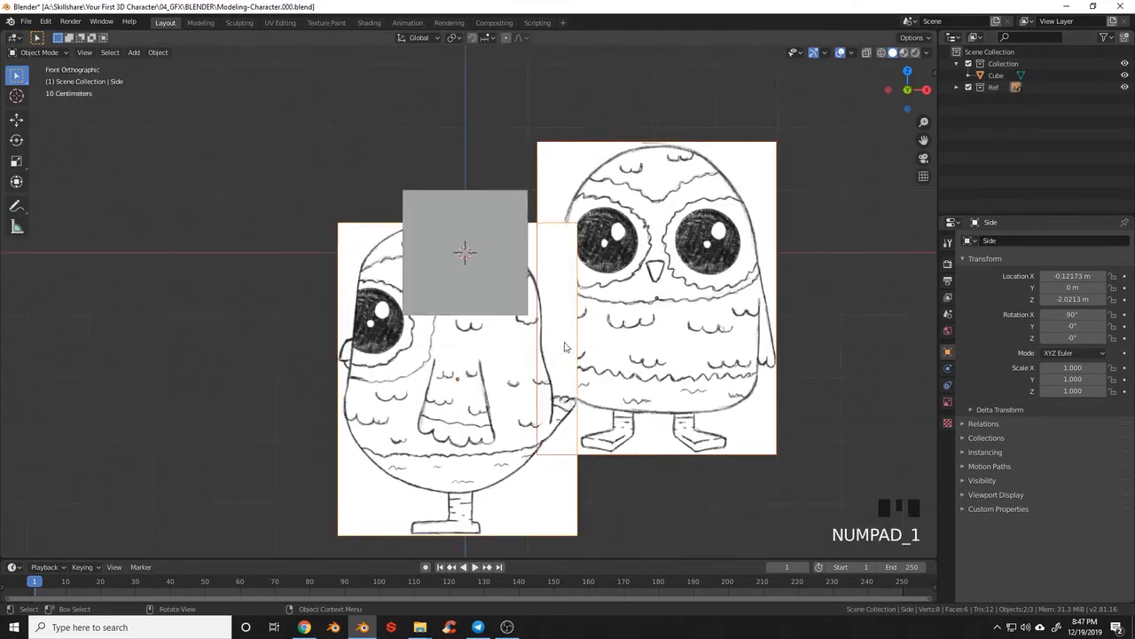
middle_click_drag(558, 363, 658, 347, "shift")
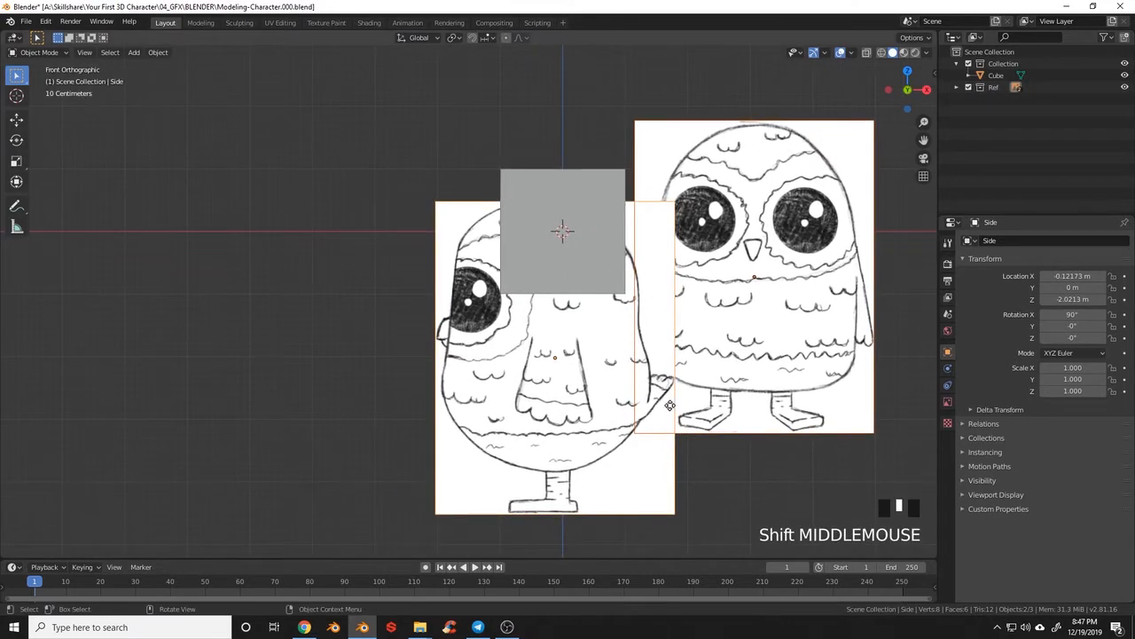
middle_click_drag(673, 408, 637, 381, "shift")
left_click(638, 388)
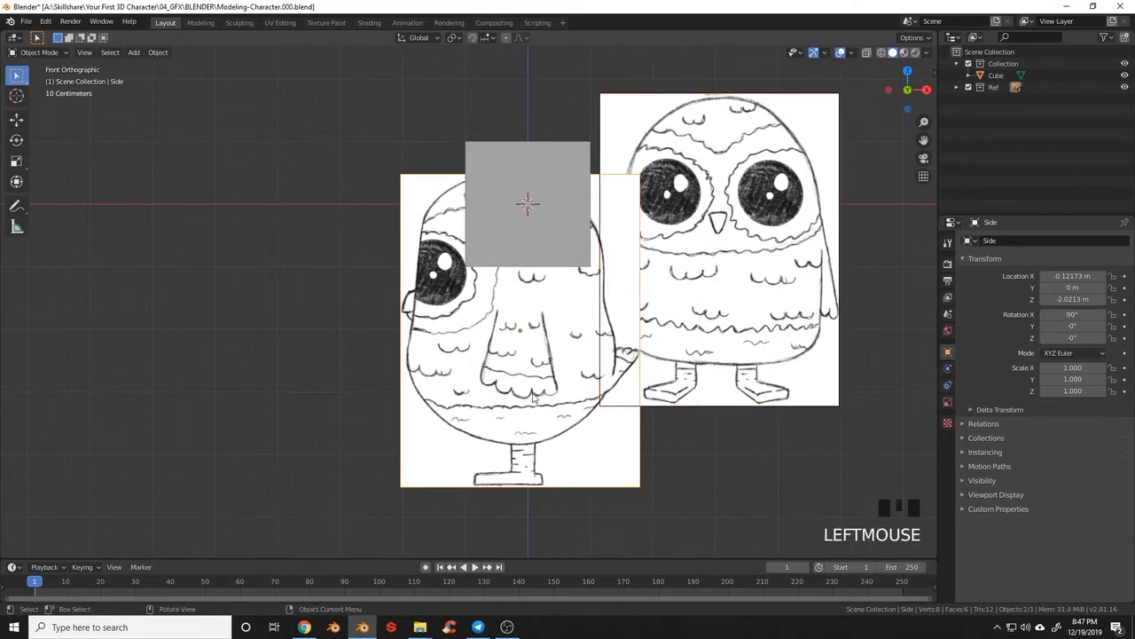
left_click(725, 327, "shift")
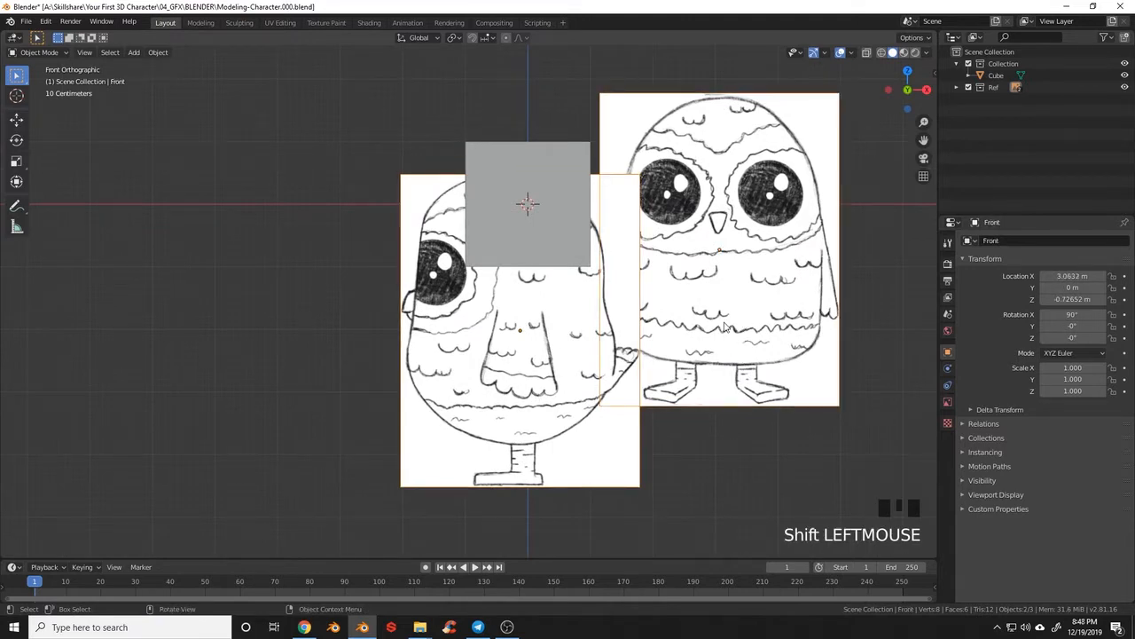
key("shift+s")
key("shift+s")
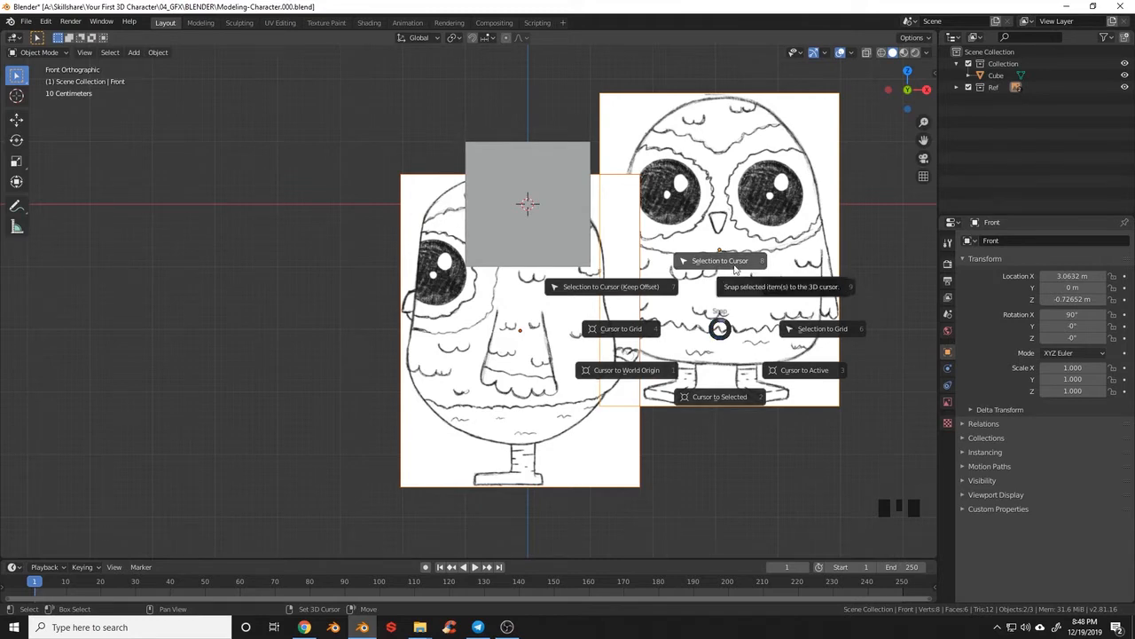
left_click(733, 266)
middle_click_drag(733, 263, 789, 314, "shift")
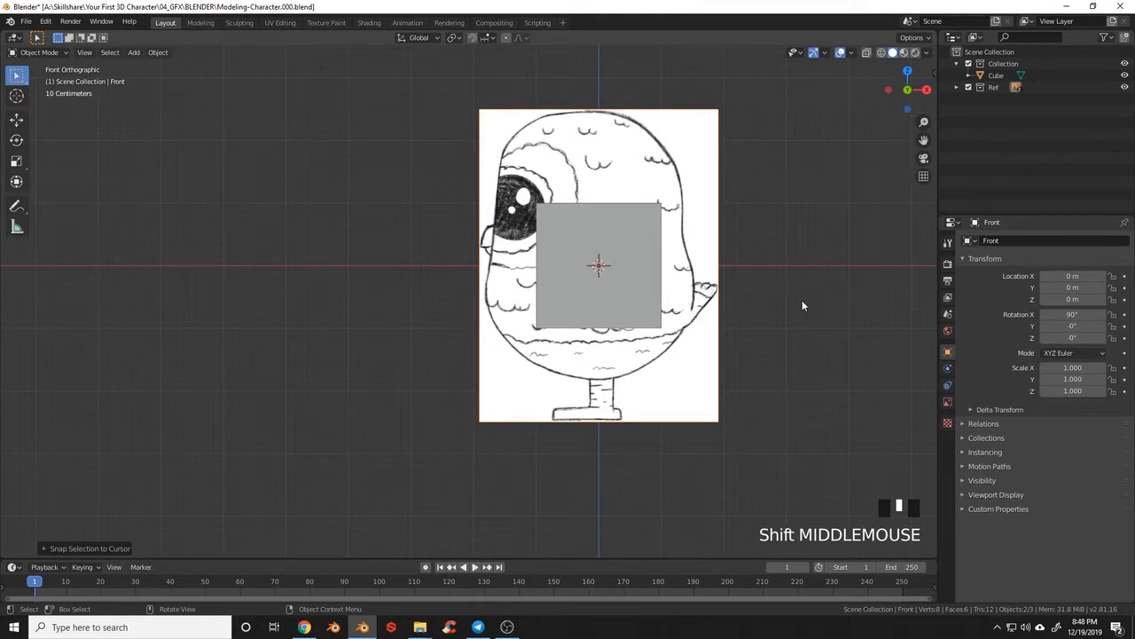
middle_click_drag(783, 266, 769, 331, "shift")
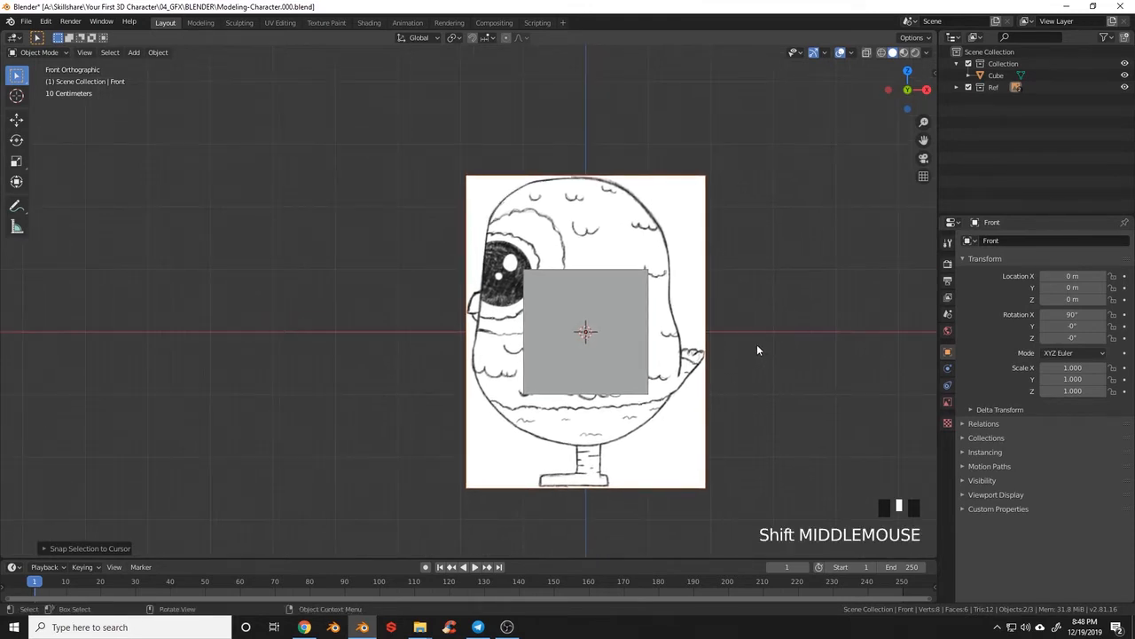
- Rotate the Side reference image 90 degrees around the global Z axis
left_click(957, 87)
left_click(991, 112)
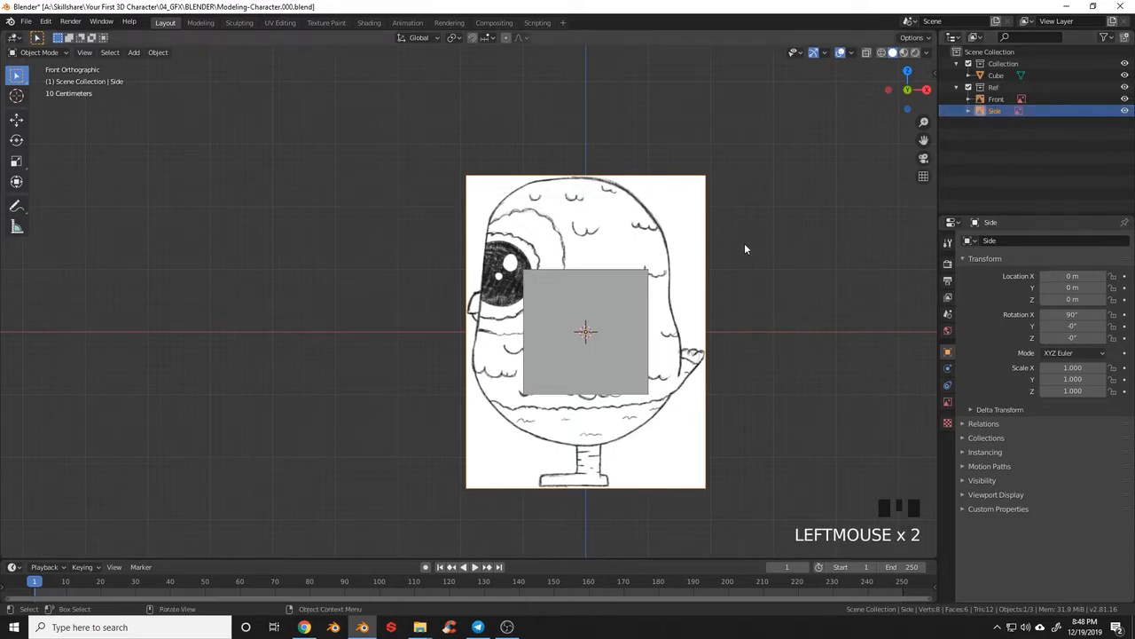
type("r90")
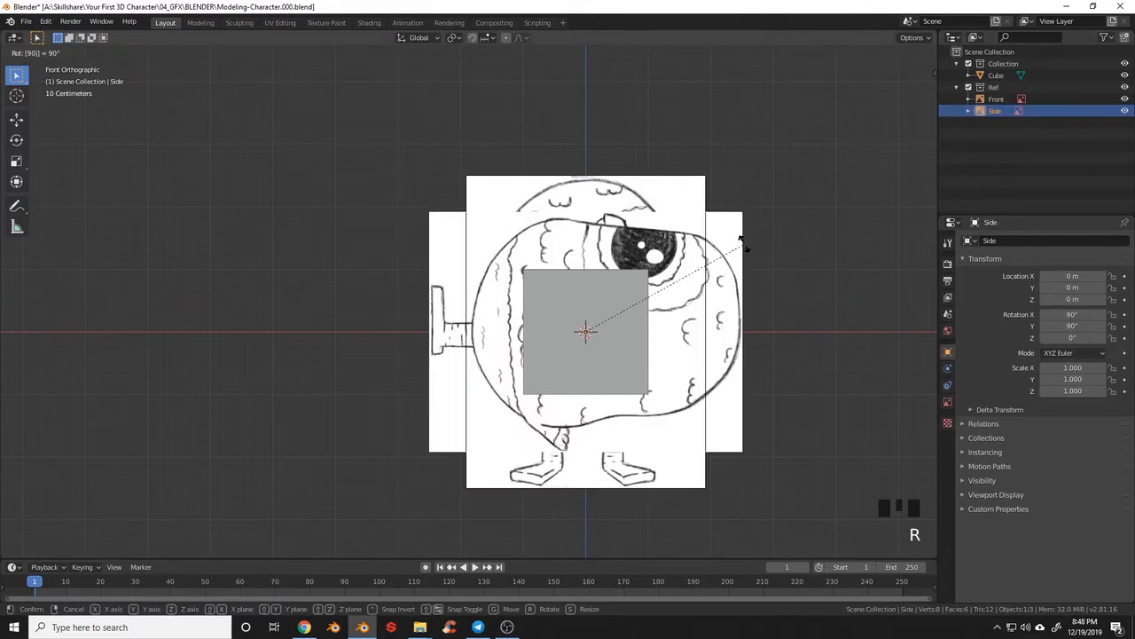
type("z")
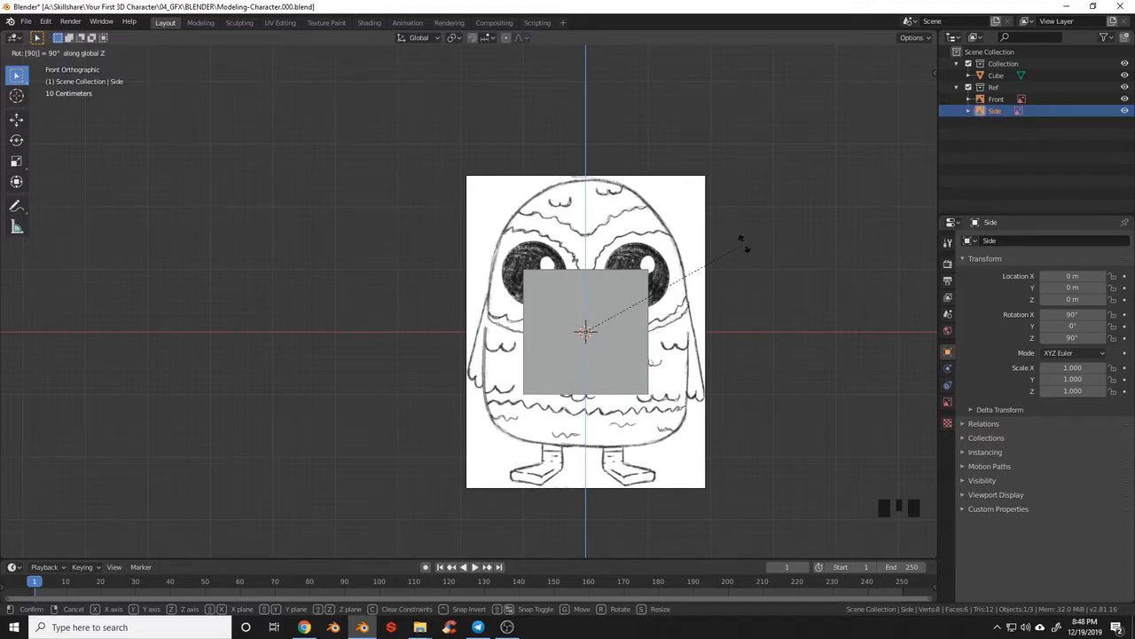
key("Return")
middle_click_drag(744, 243, 631, 353)
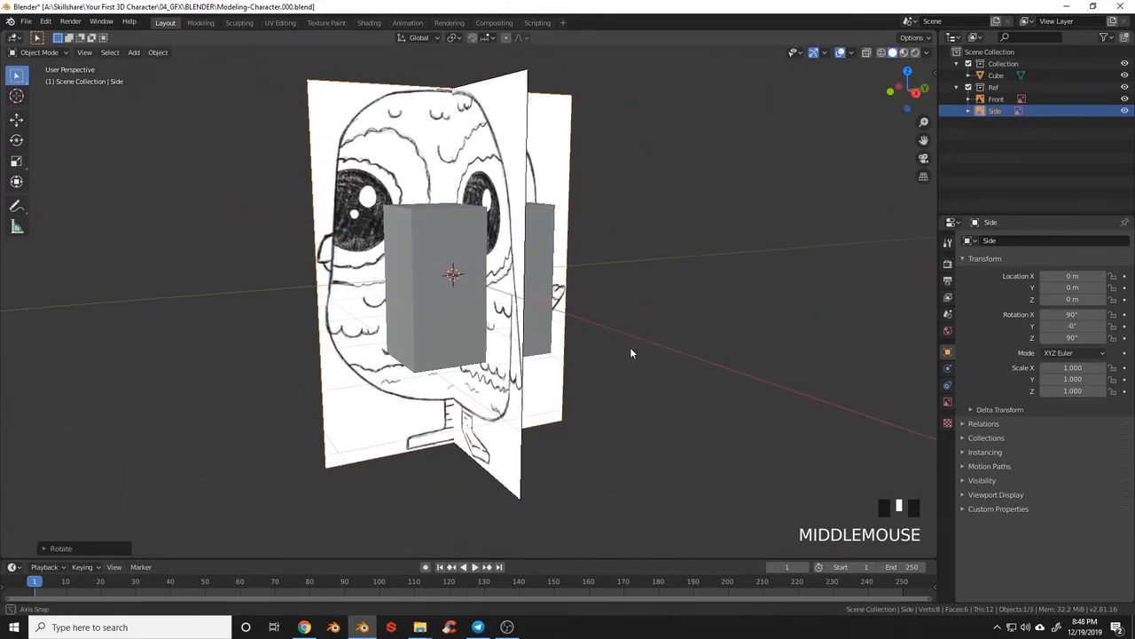
- Display the scene in wireframe and compare the cube with the owl references in front and side orthographic views
key("KP_1")
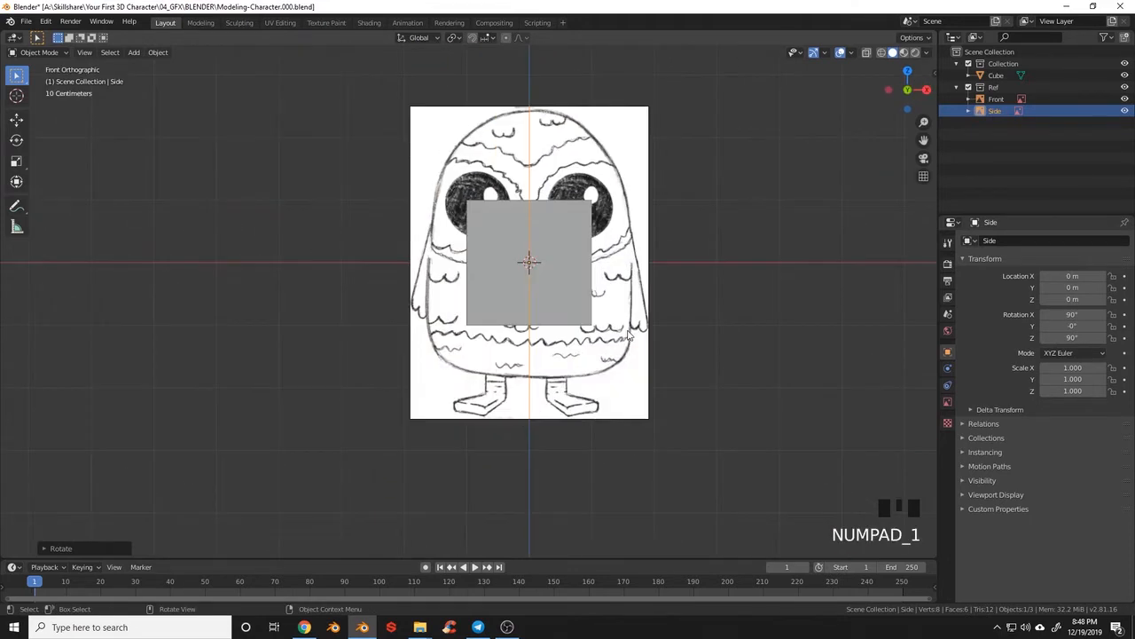
key("z")
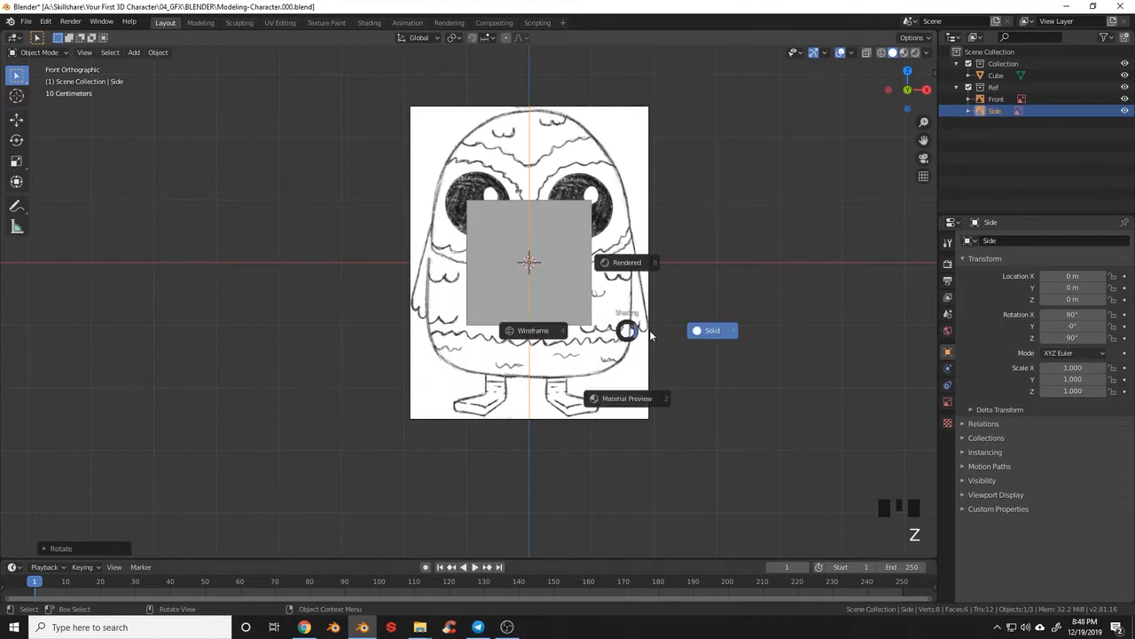
left_click(583, 341)
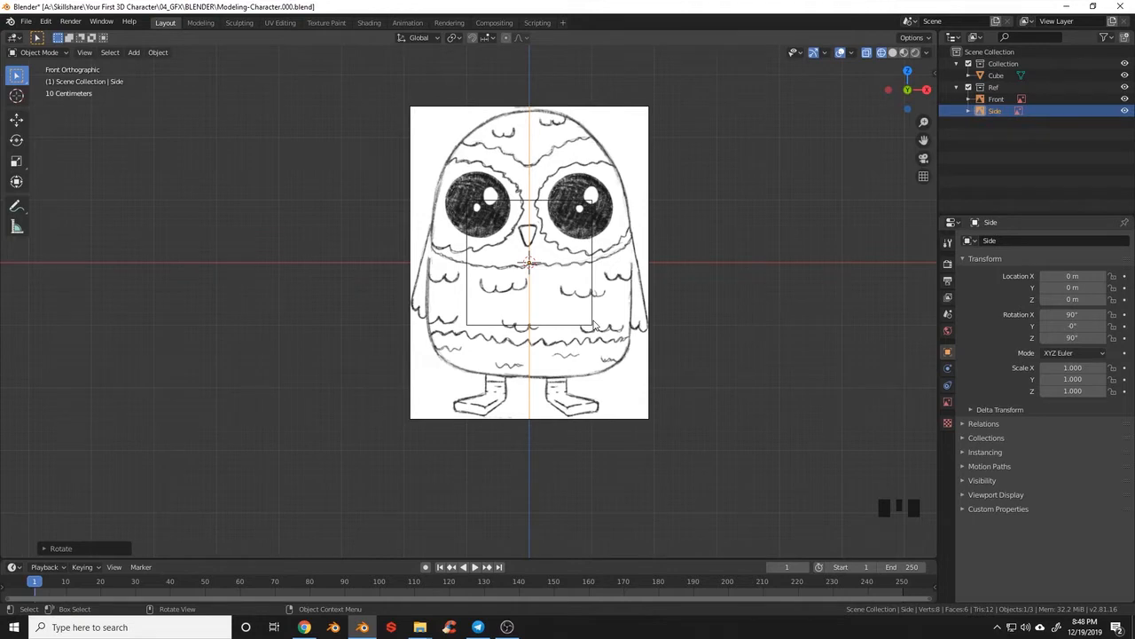
key("KP_3")
key("KP_1")
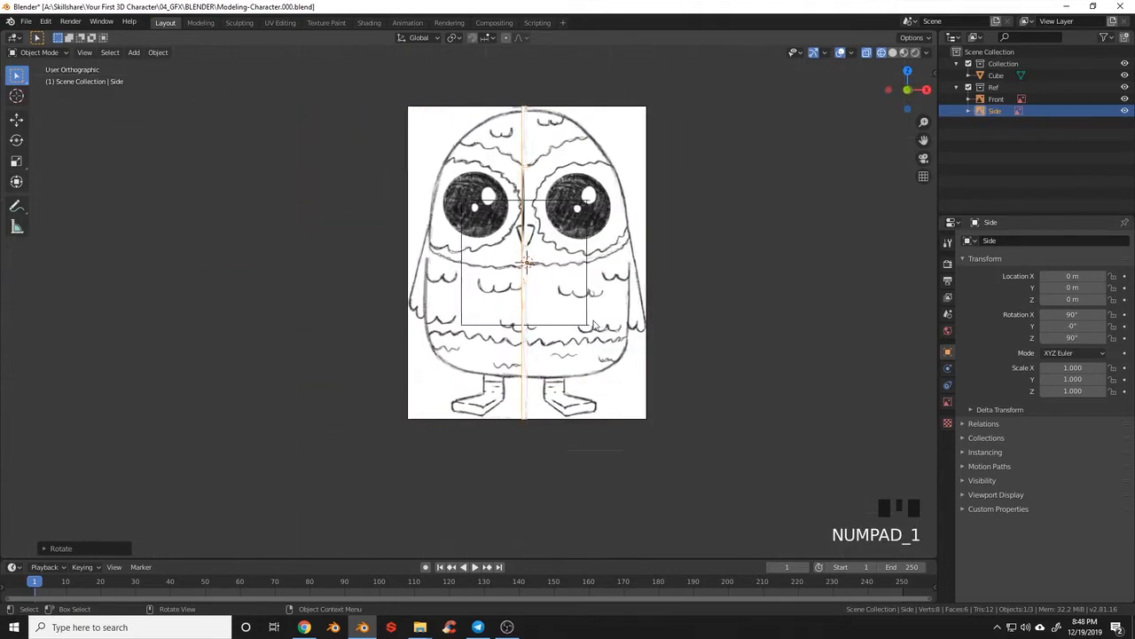
key("KP_3")
key("KP_1")
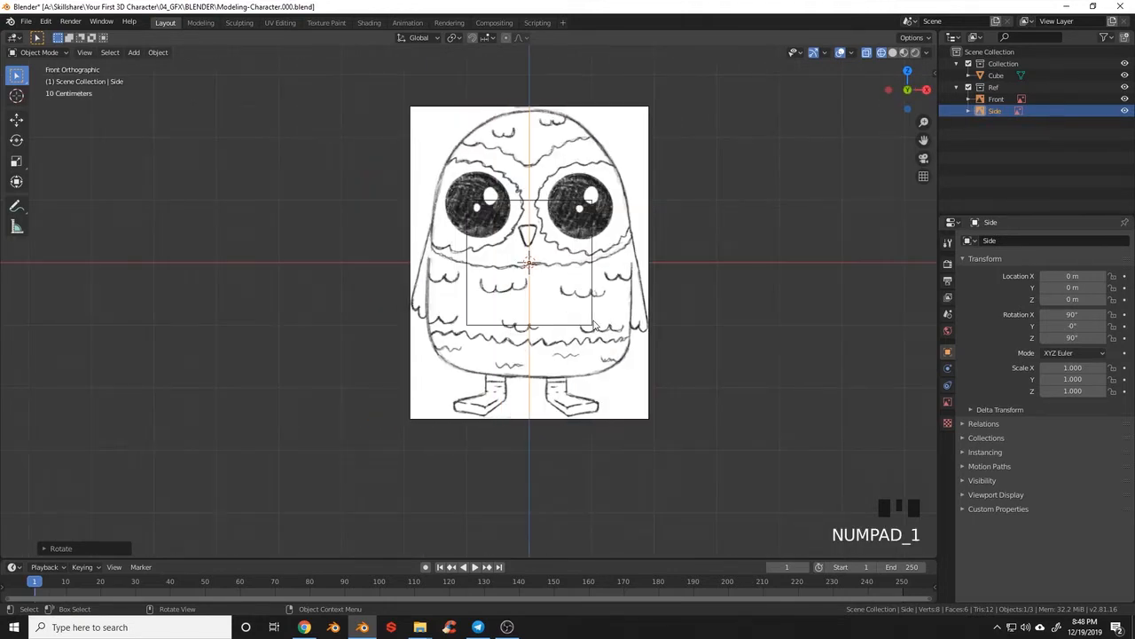
- Set the image depth to Front for both the Front and Side owl references, and check the result in front view
middle_click_drag(560, 108, 585, 92, "shift")
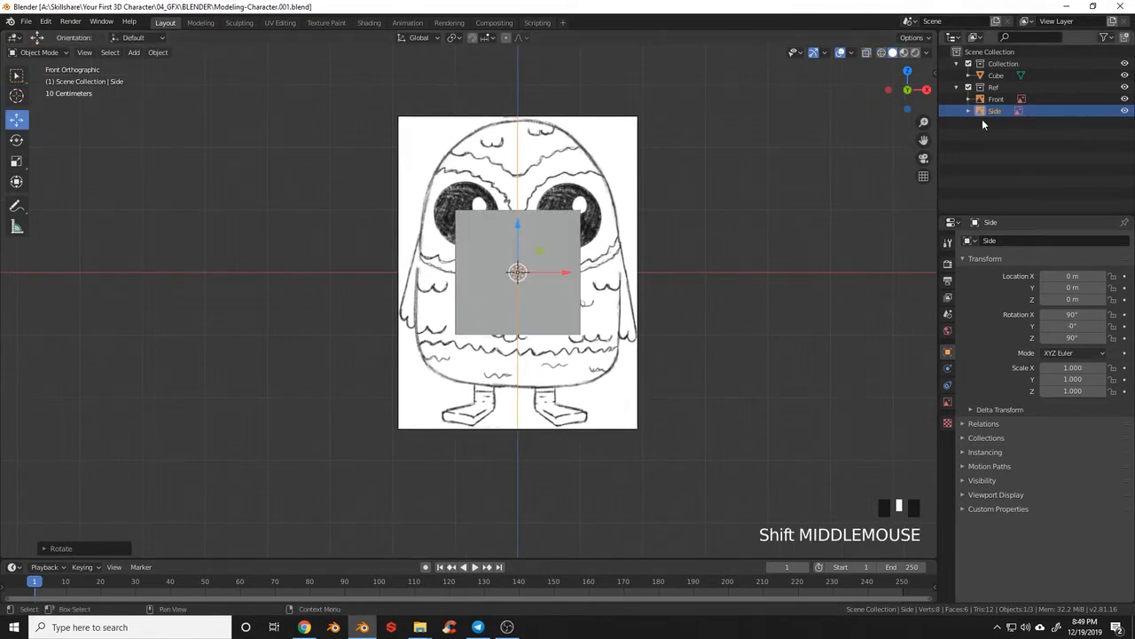
left_click(994, 99)
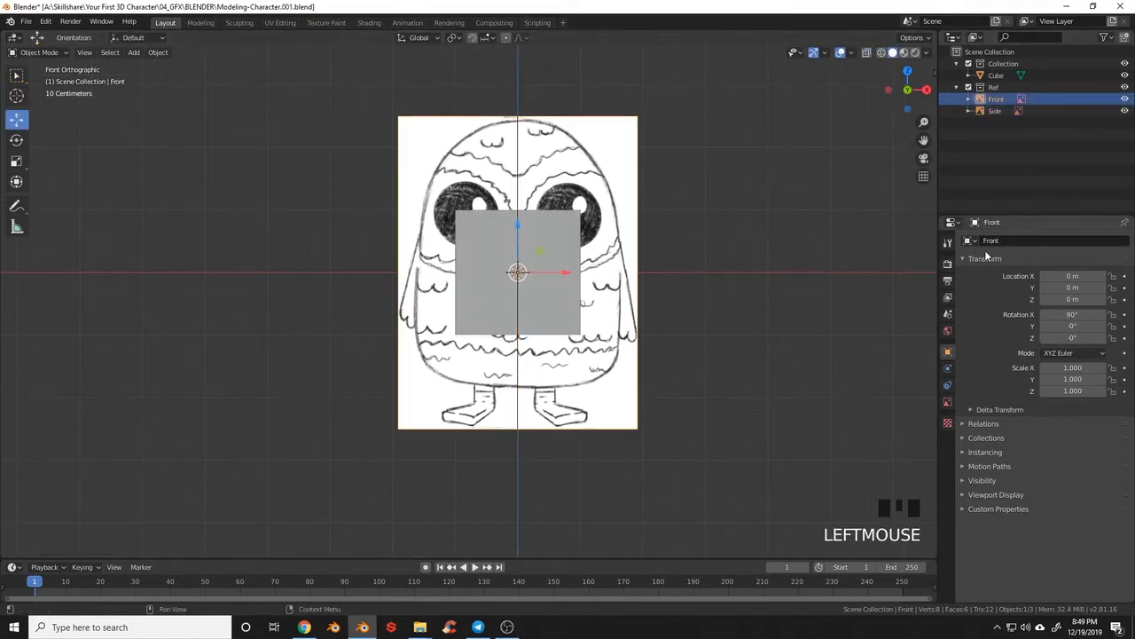
left_click(949, 402)
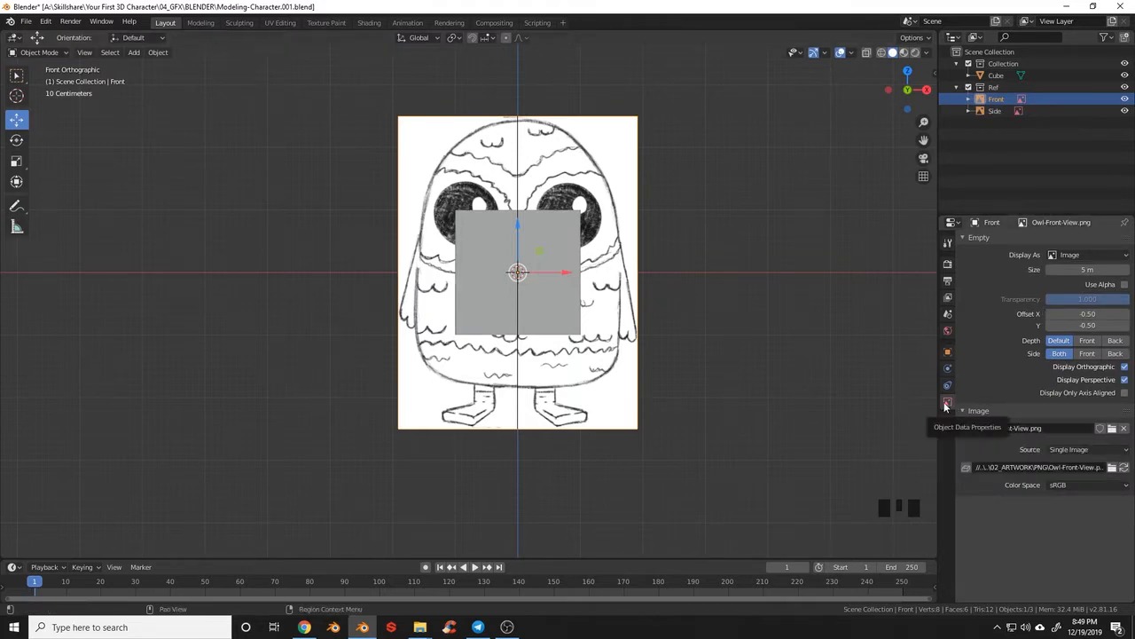
left_click(1087, 341)
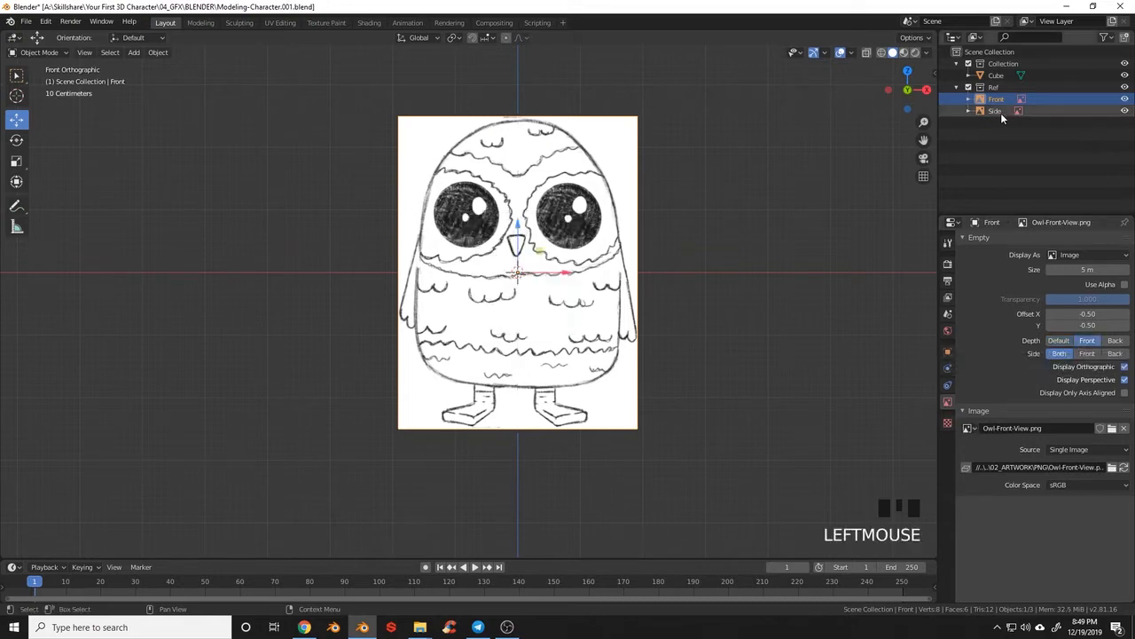
left_click(995, 110)
left_click(1087, 340)
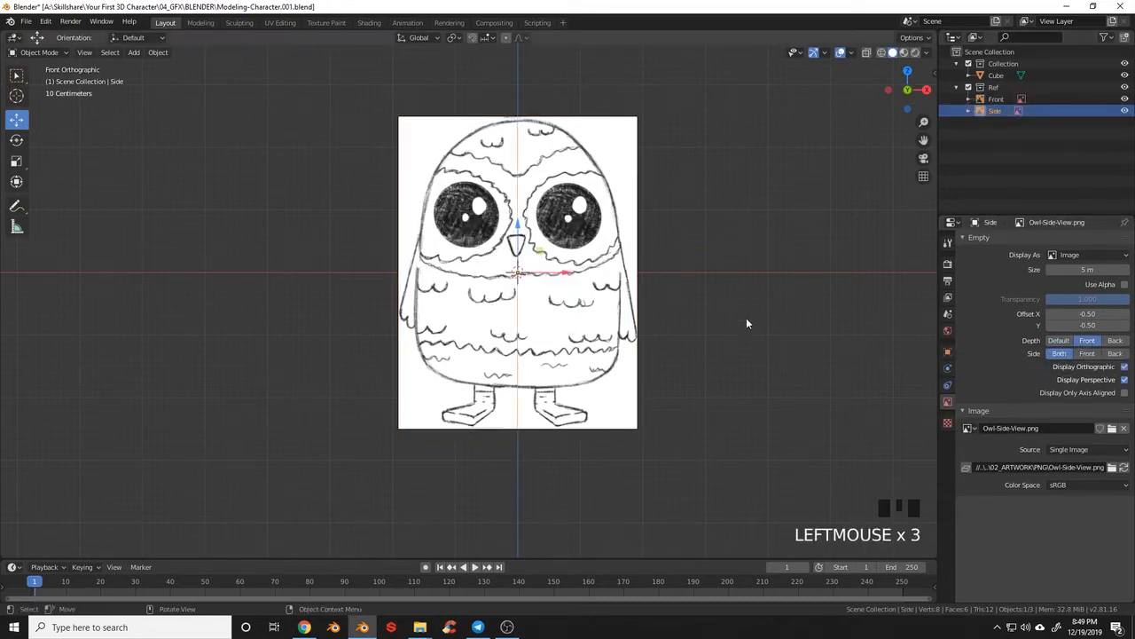
middle_click_drag(506, 294, 574, 324)
key("KP_1")
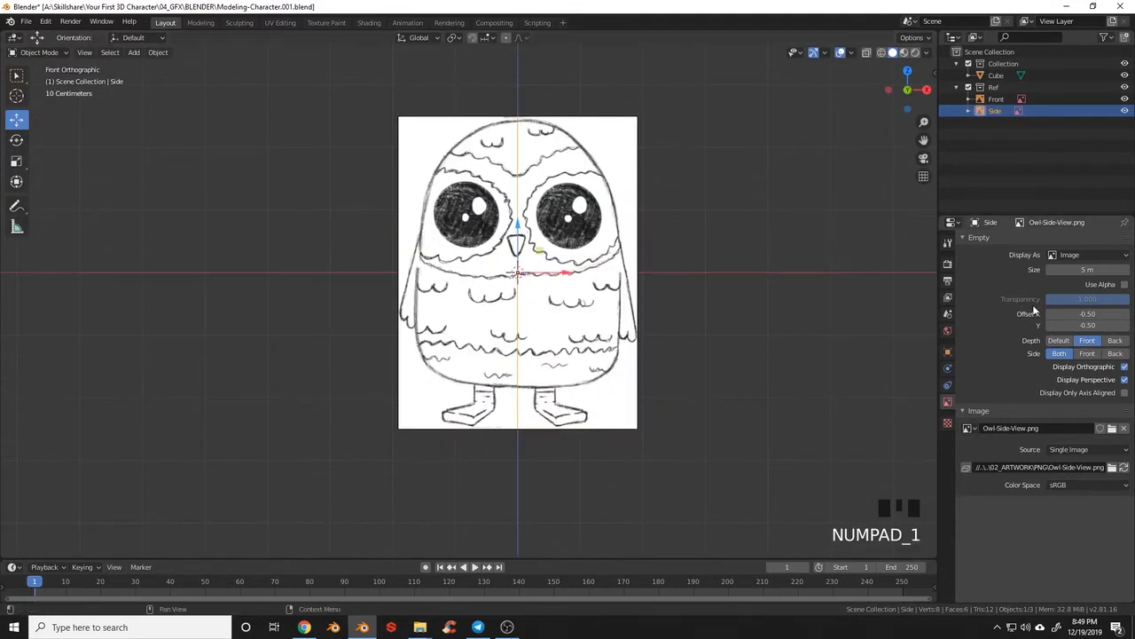
- Enable alpha on the Side owl reference image and set its transparency to 0.1
left_click(1125, 284)
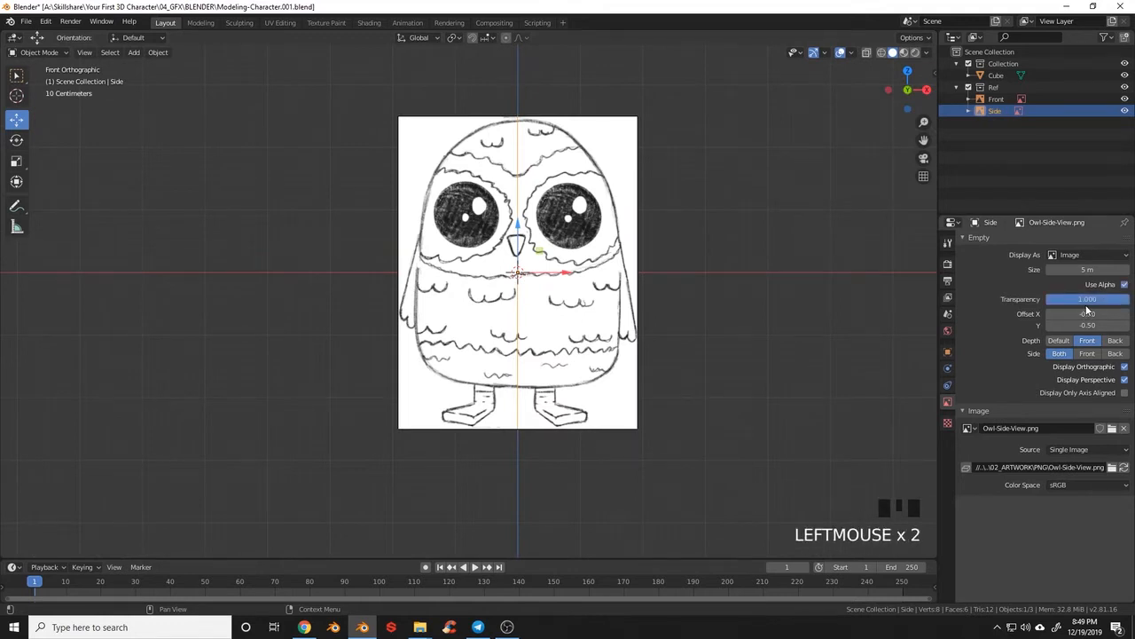
double_click(1091, 300)
type(".1")
key("Return")
- Enable alpha on the Front owl reference image and set its transparency to 0.15
left_click(996, 99)
left_click(1125, 284)
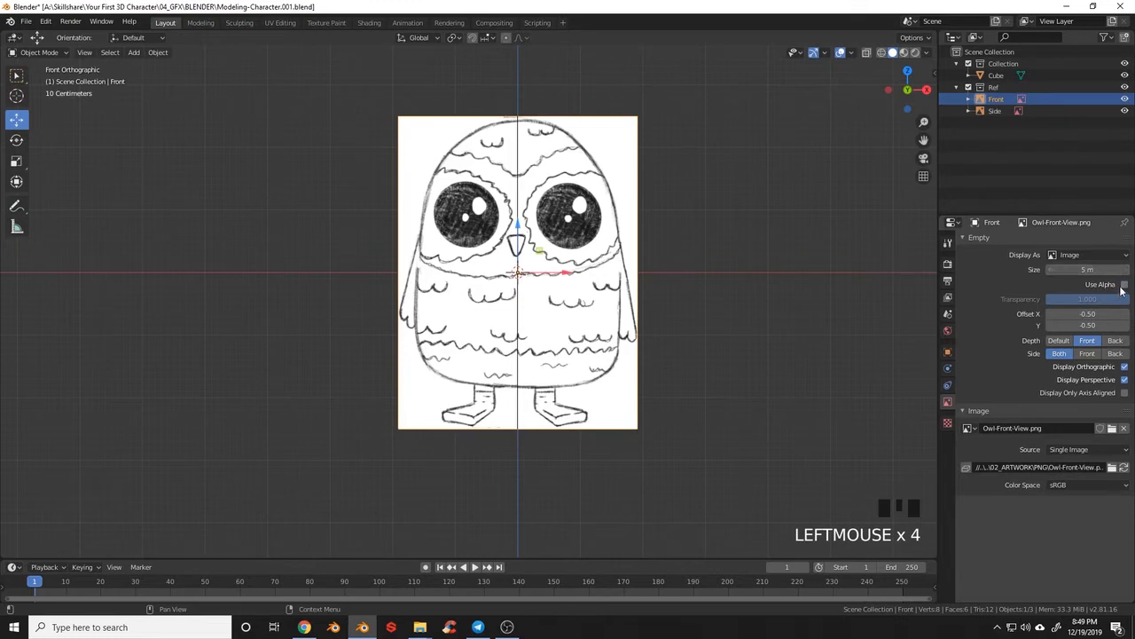
double_click(1102, 299)
type(".15")
key("Return")
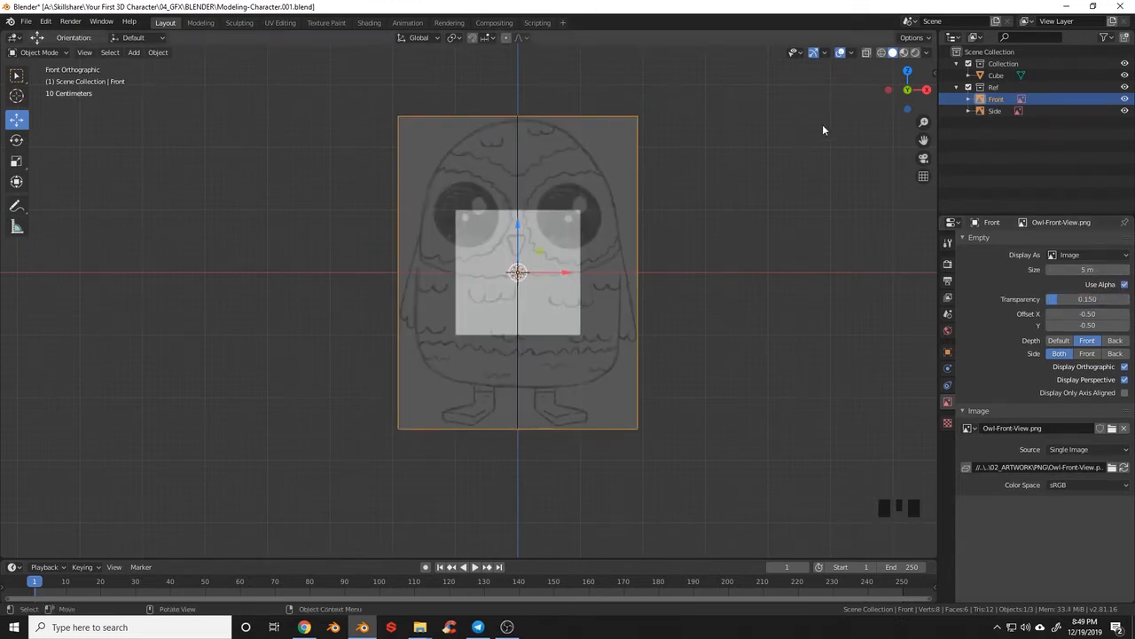
- Show the selectability toggles in the outliner to make the Ref collection unselectable, and save the file
left_click(1032, 89)
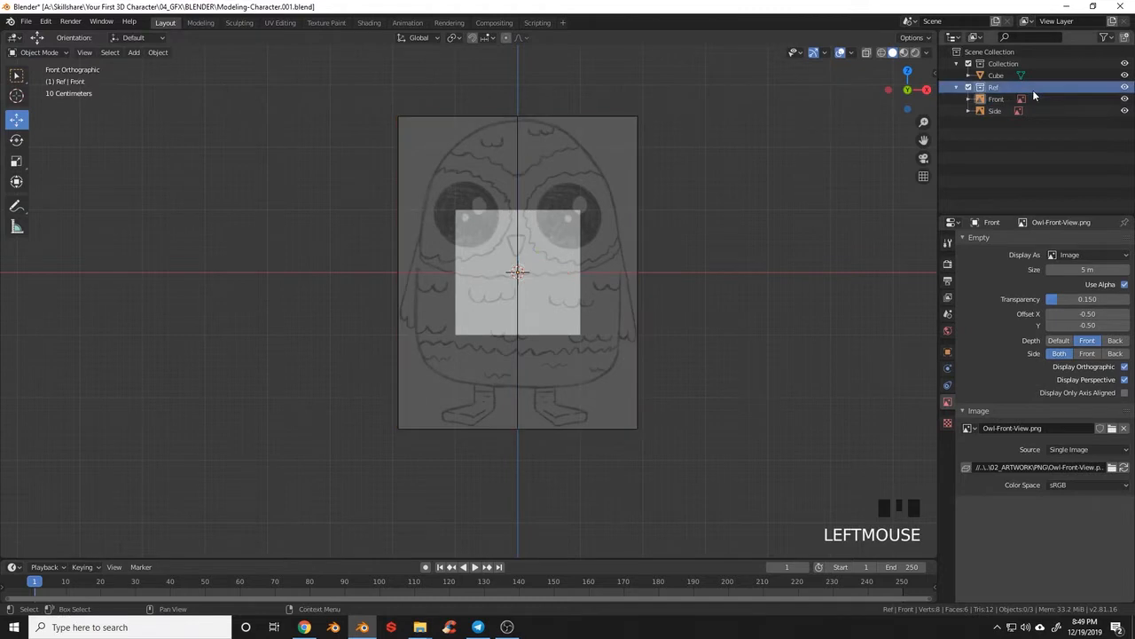
left_click(1105, 38)
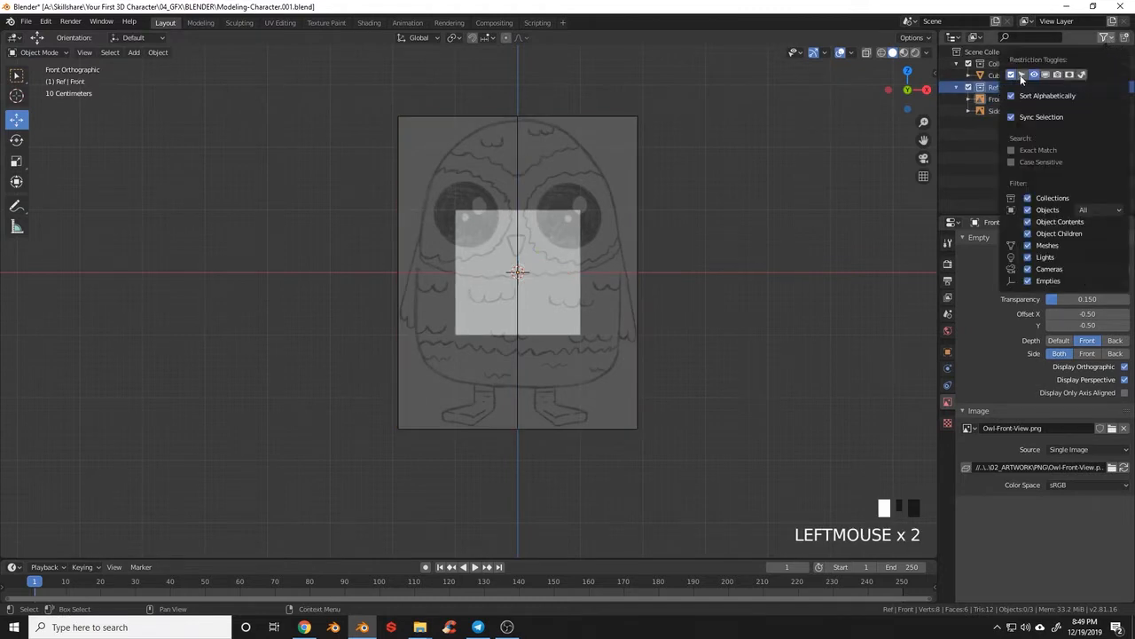
left_click(1099, 121)
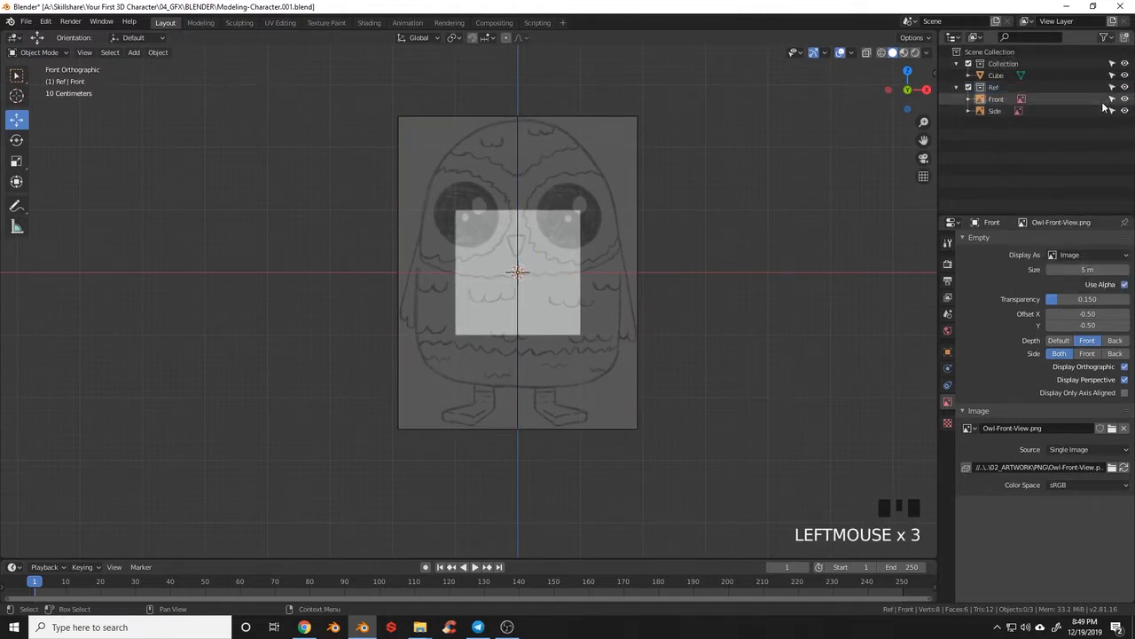
left_click(1112, 87)
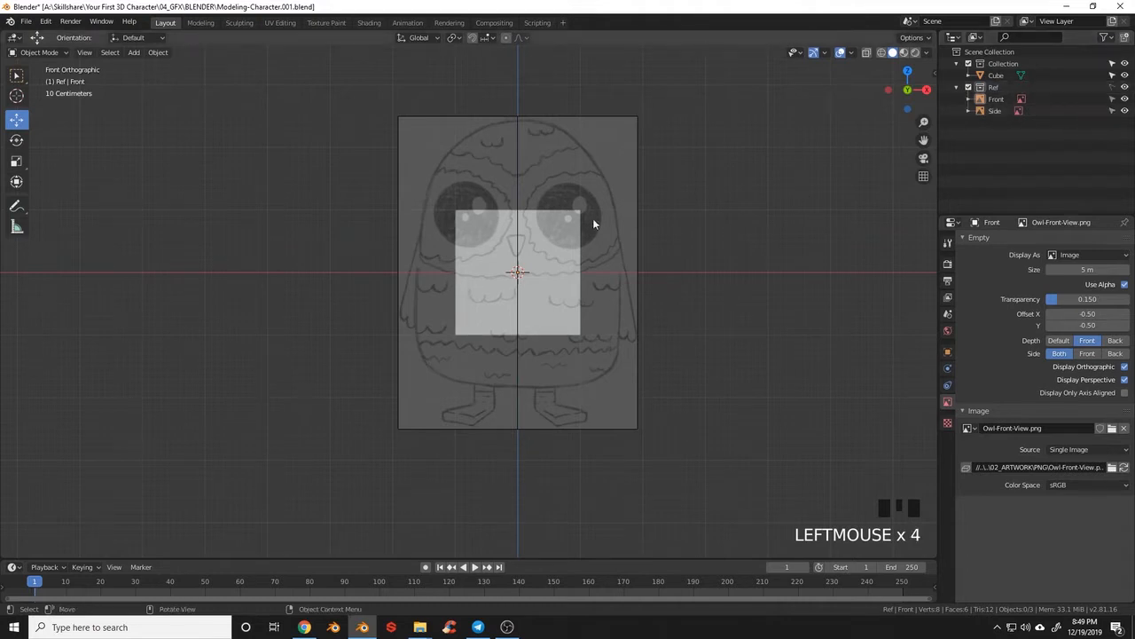
double_click(627, 188)
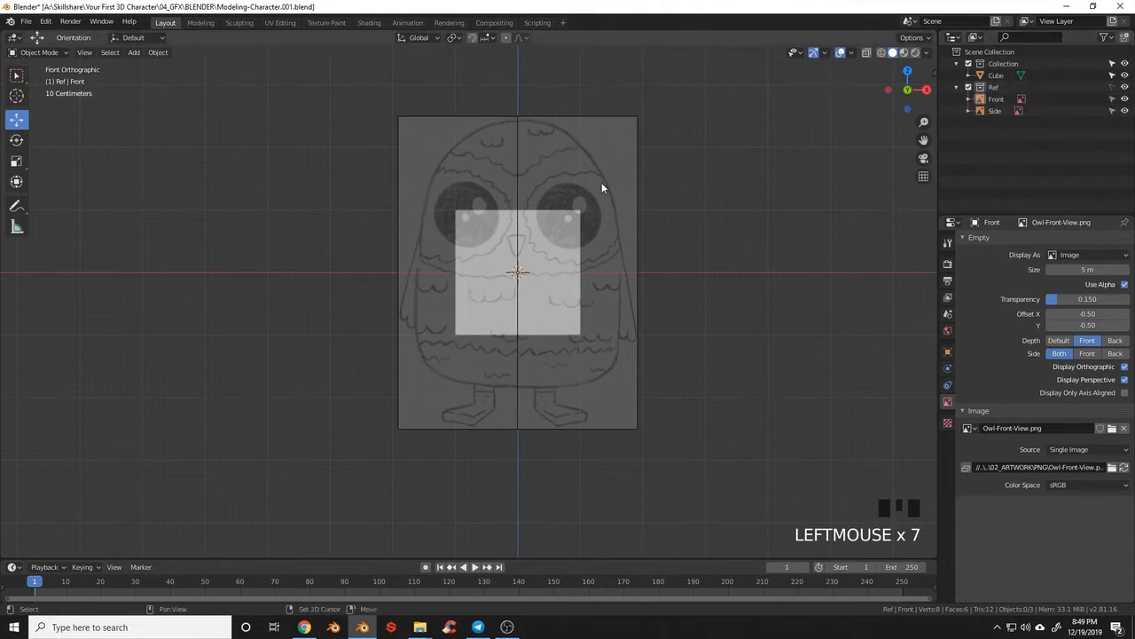
middle_click_drag(603, 185, 656, 187, "shift")
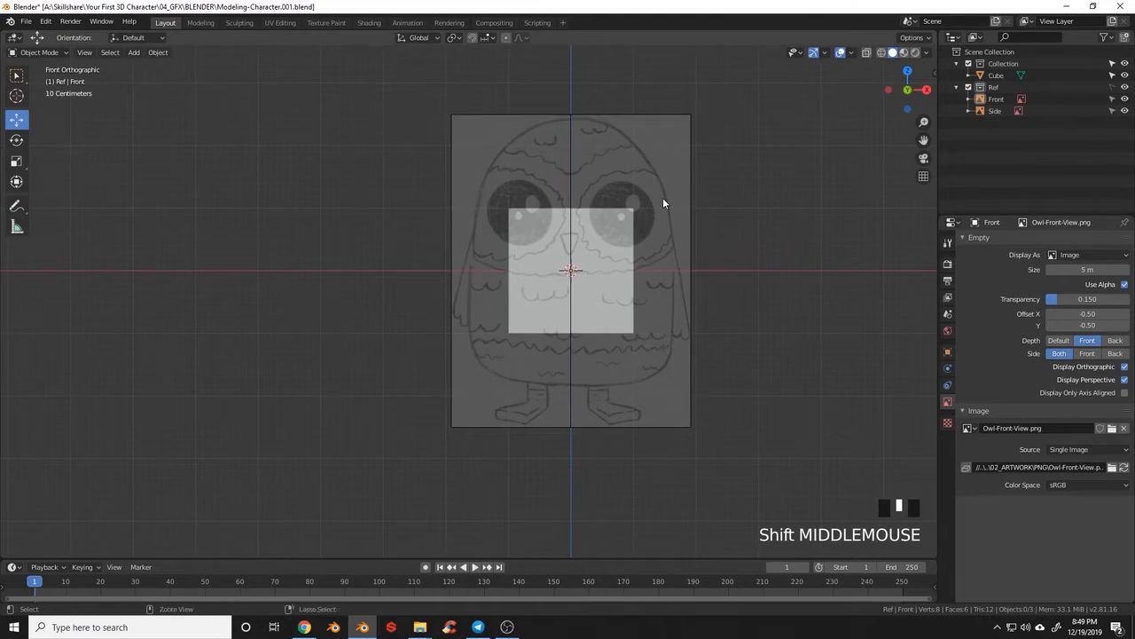
key("ctrl+s")
- Add a Subdivision Surface modifier to the cube with a viewport level of 2
left_click(612, 235)
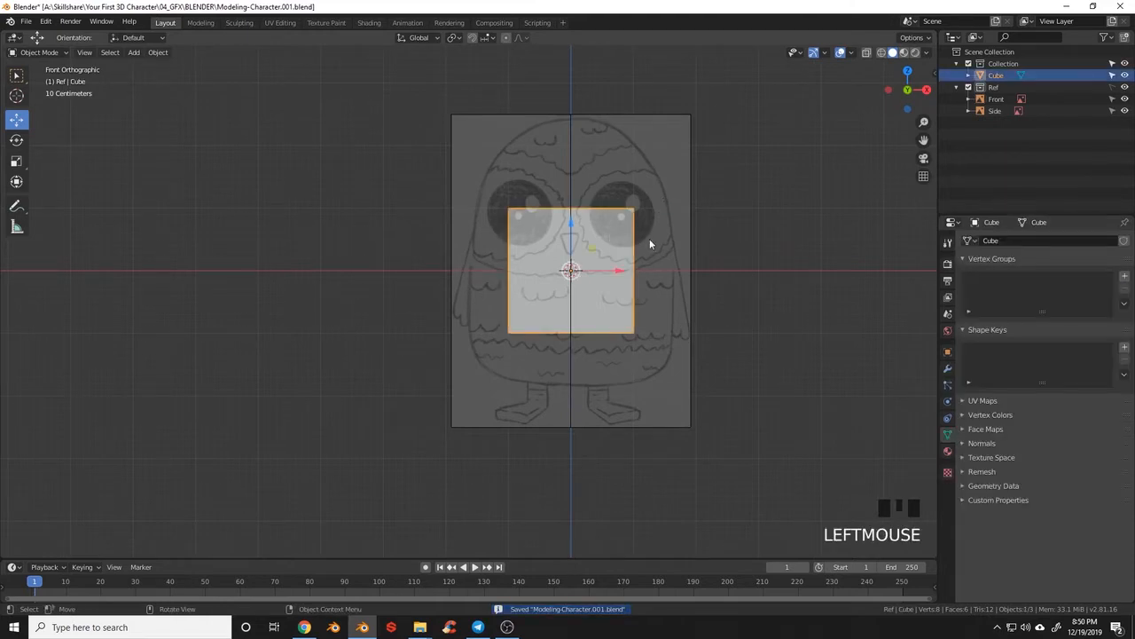
left_click(947, 371)
left_click(995, 241)
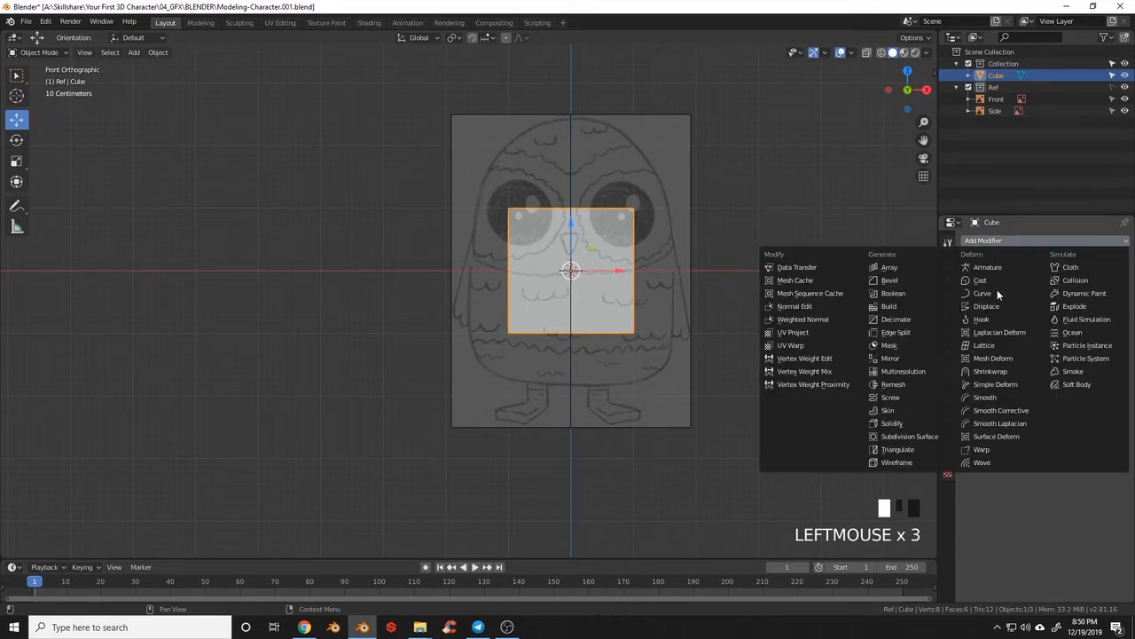
left_click(943, 436)
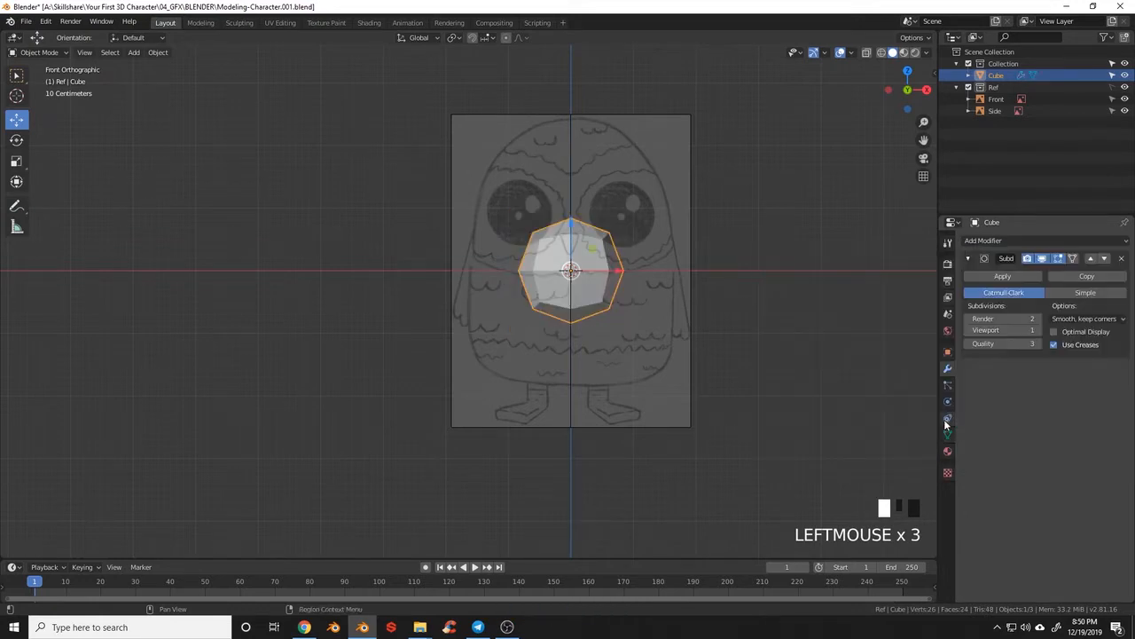
left_click(1013, 401)
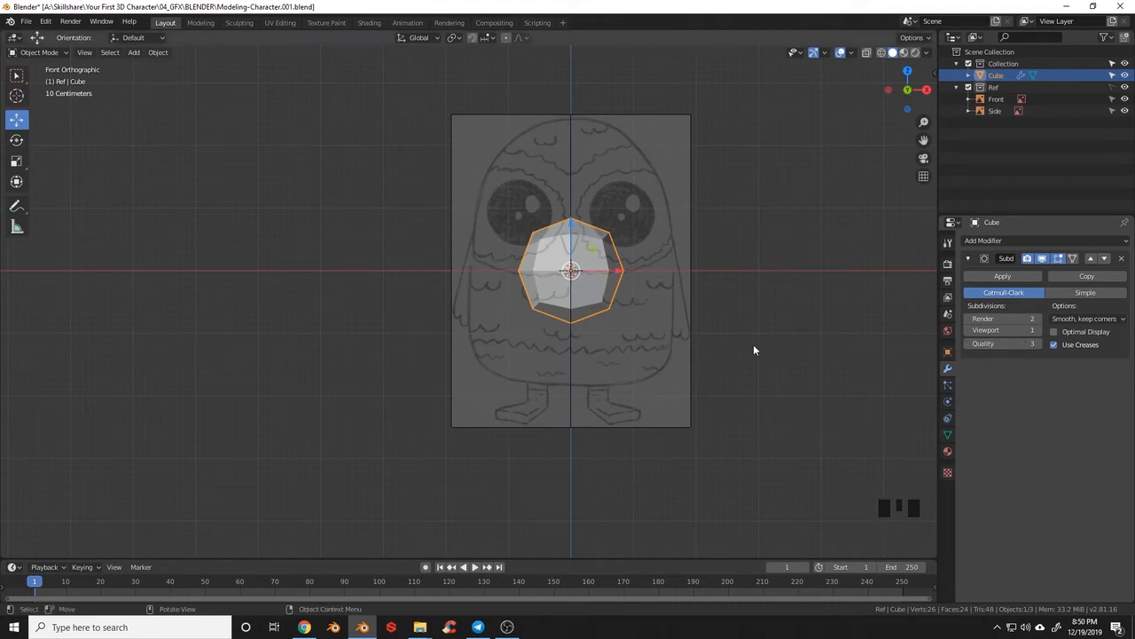
left_click(1035, 330)
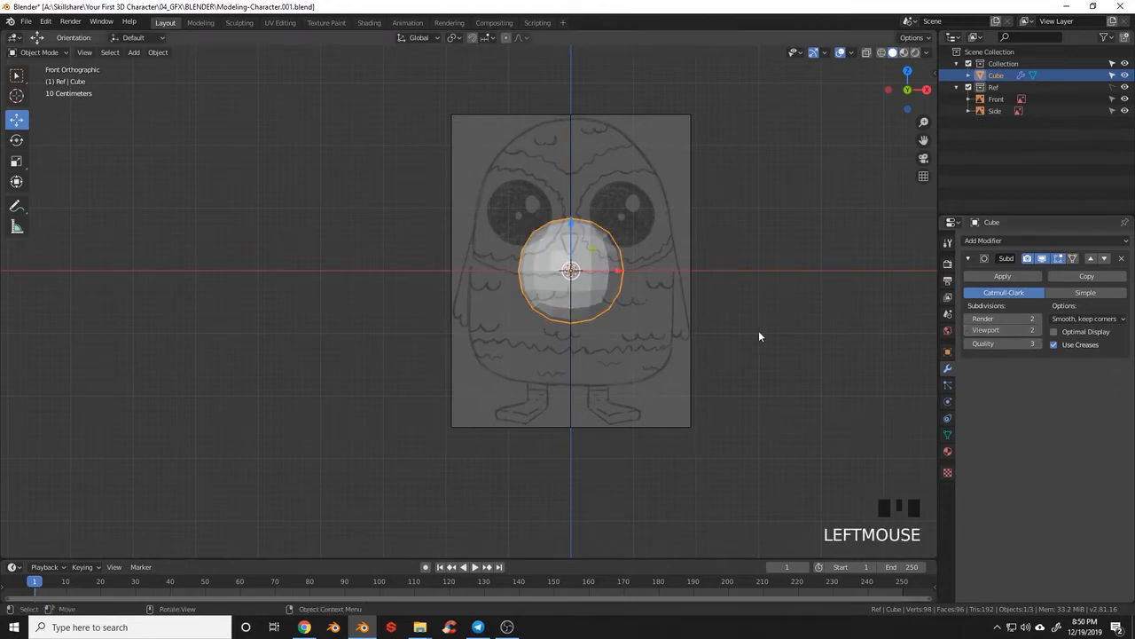
- Apply smooth shading to the subdivided cube and check it from an angle and in front view
middle_click_drag(758, 338, 730, 320, "shift")
right_click(588, 264)
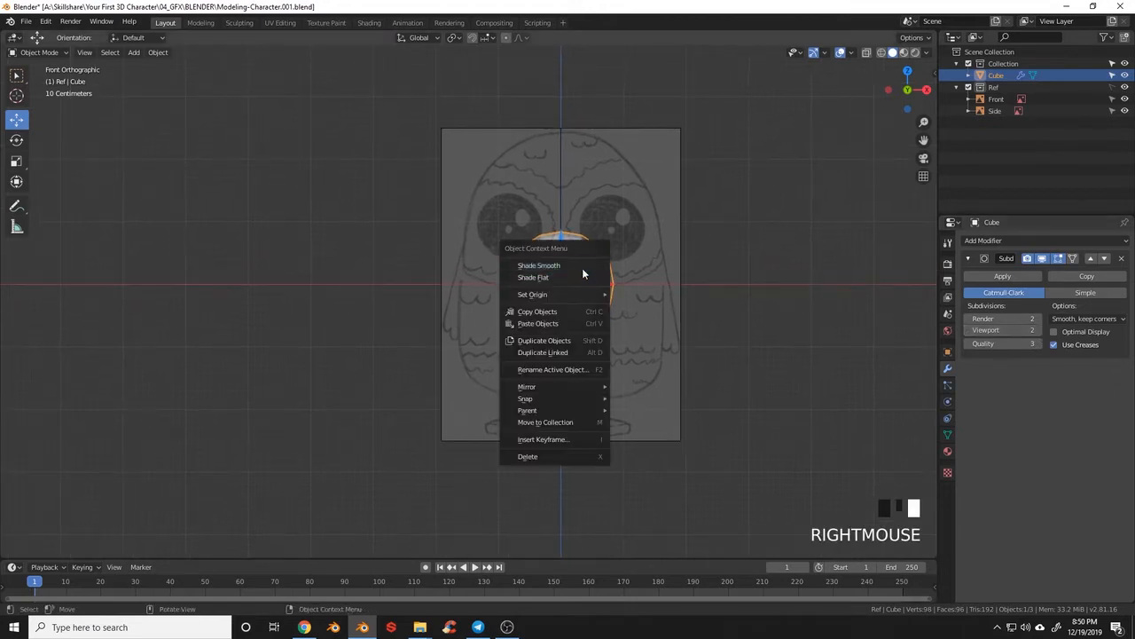
left_click(583, 267)
middle_click_drag(698, 317, 628, 342)
key("KP_1")
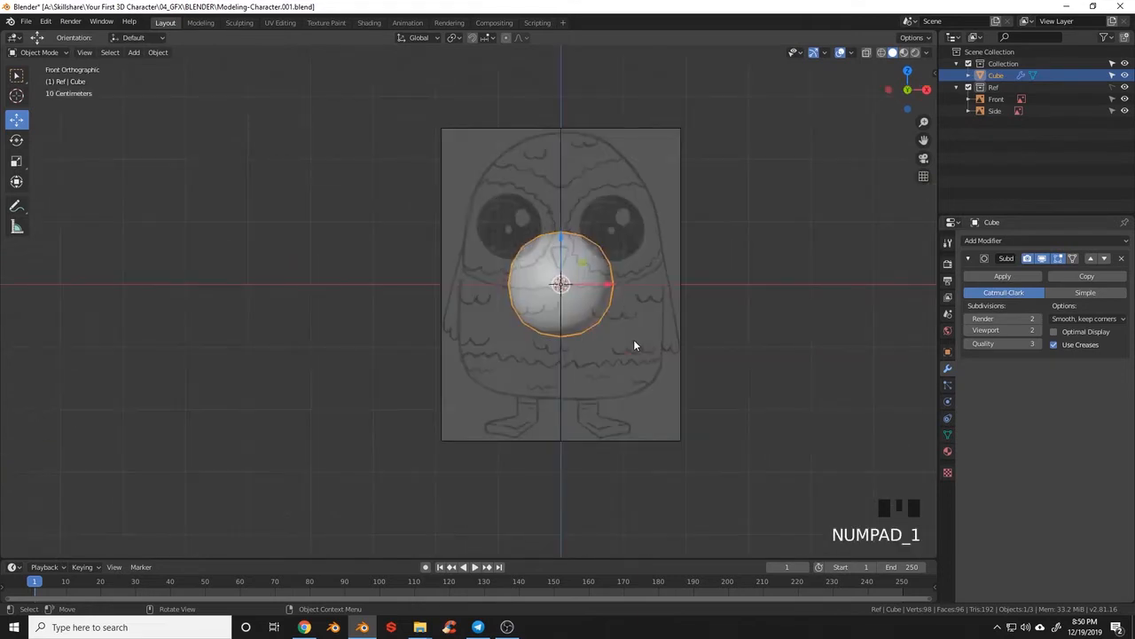
- Add a centred vertical loop cut to the cube's mesh in Edit Mode, without sliding it
key("Tab")
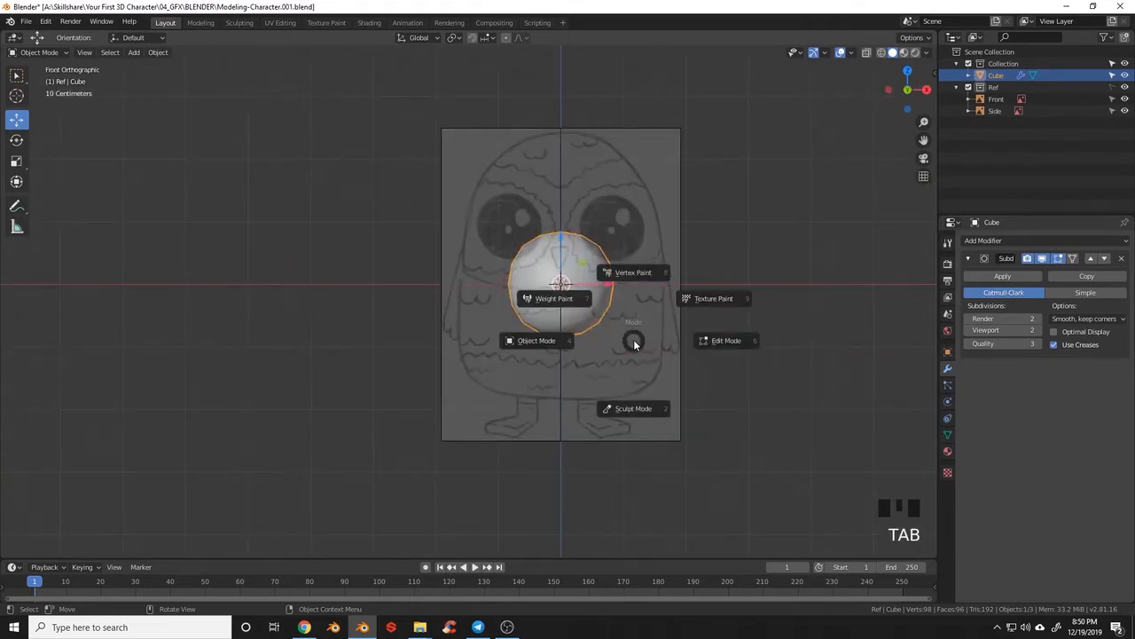
left_click(725, 341)
scroll(692, 345, "up", 3)
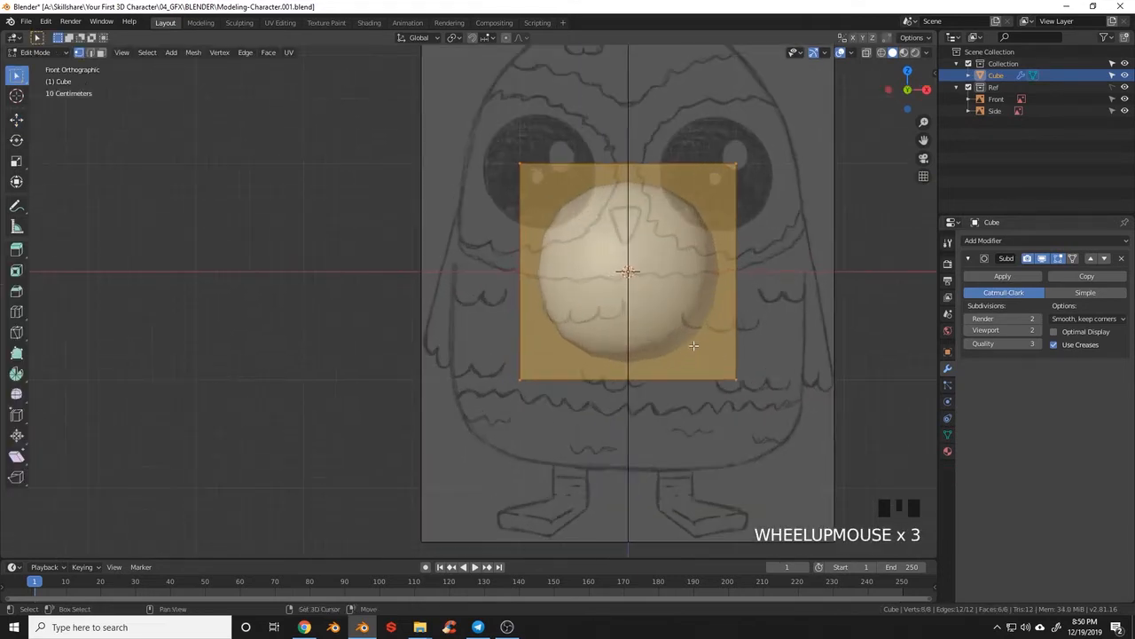
middle_click_drag(693, 345, 643, 361, "shift")
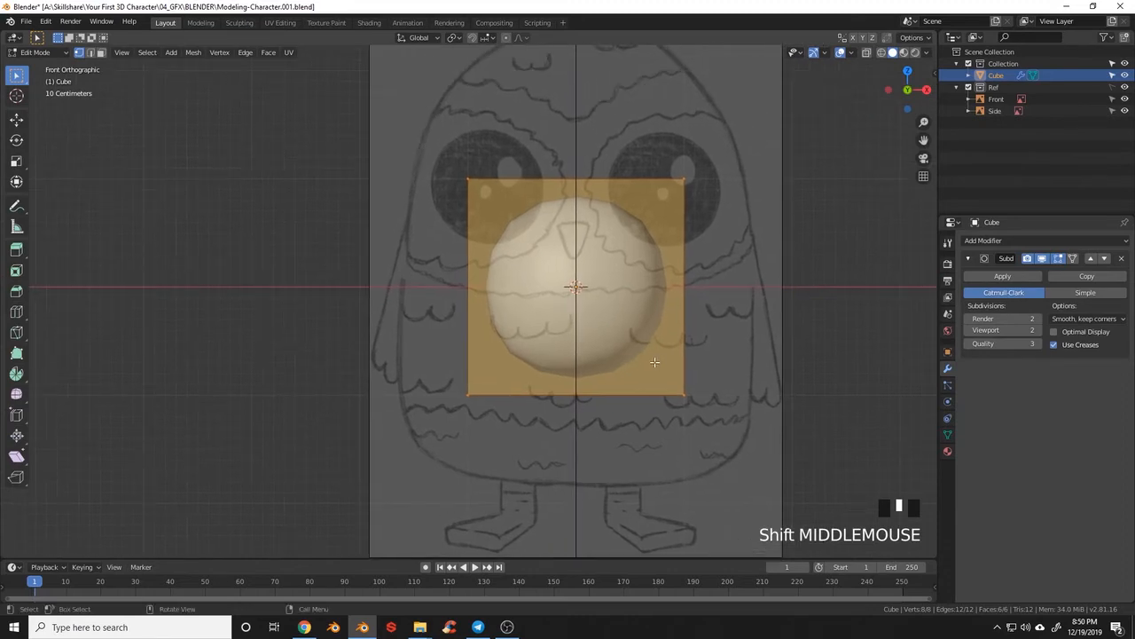
key("alt+a")
middle_click_drag(690, 361, 680, 398, "shift")
key("ctrl+r")
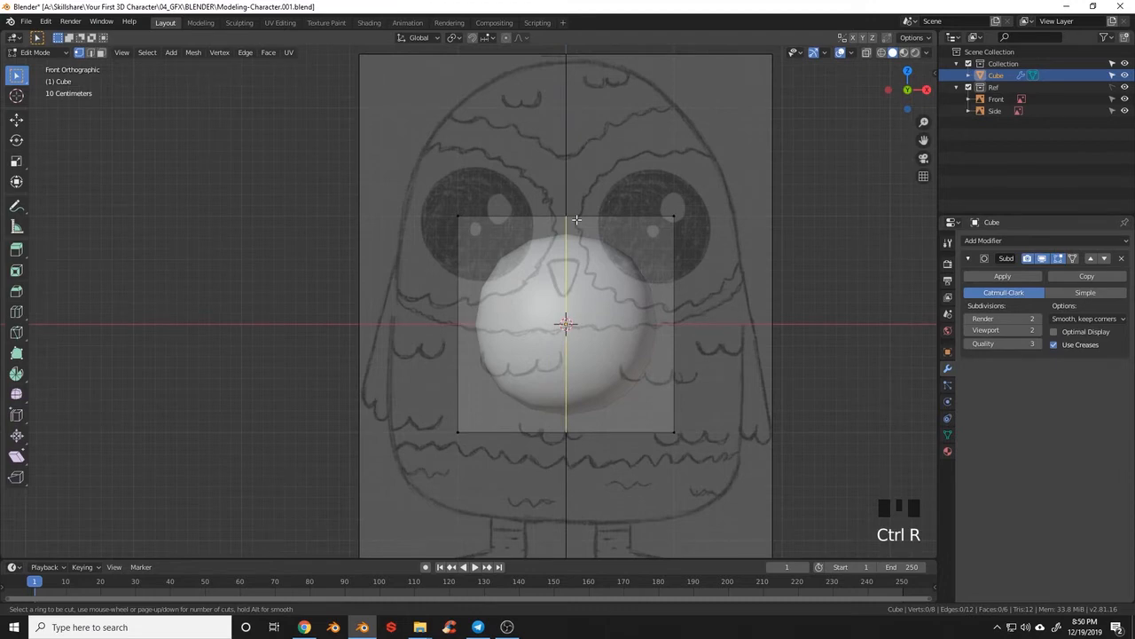
left_click(576, 219)
right_click(576, 219)
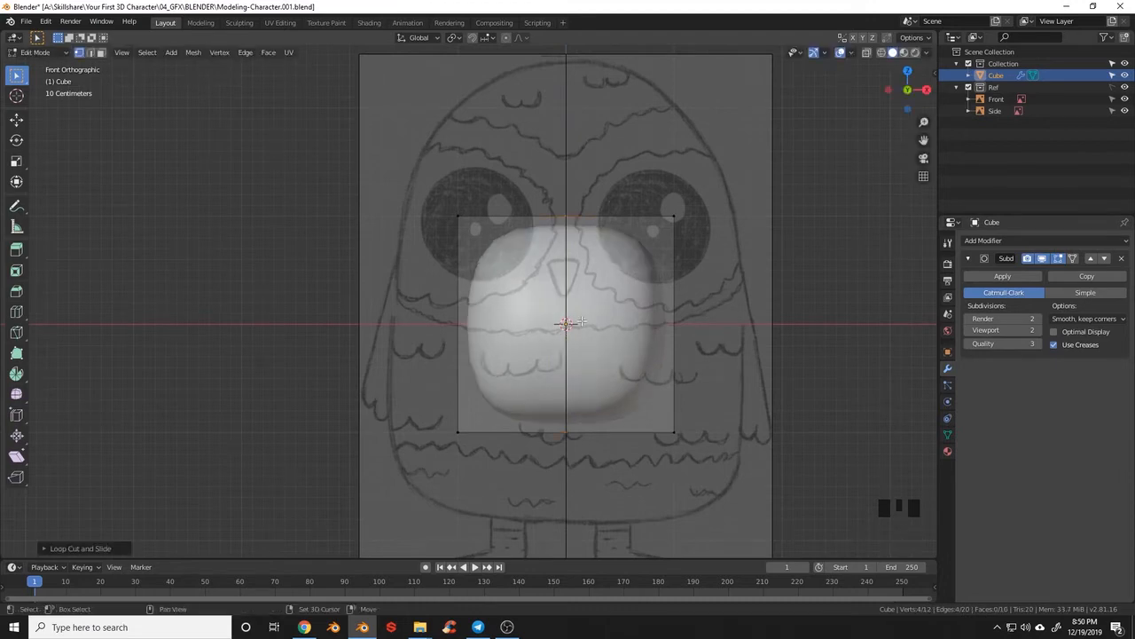
- Delete the vertices of the cube's left half in wireframe display, keeping the centre loop and right half
middle_click_drag(581, 323, 650, 286, "shift")
key("z")
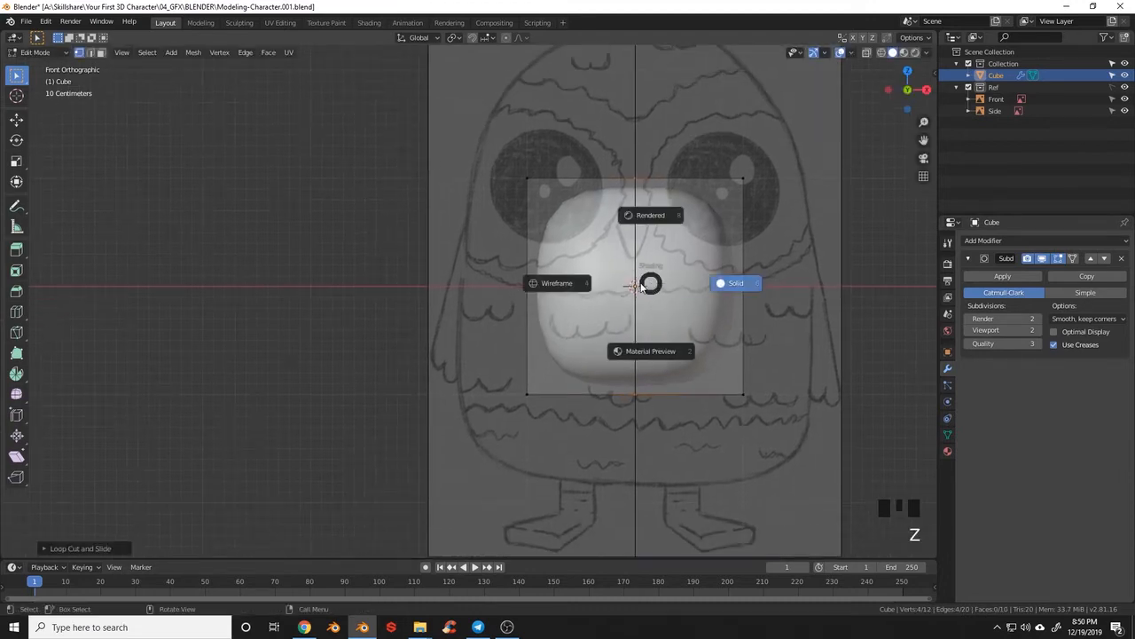
left_click(581, 283)
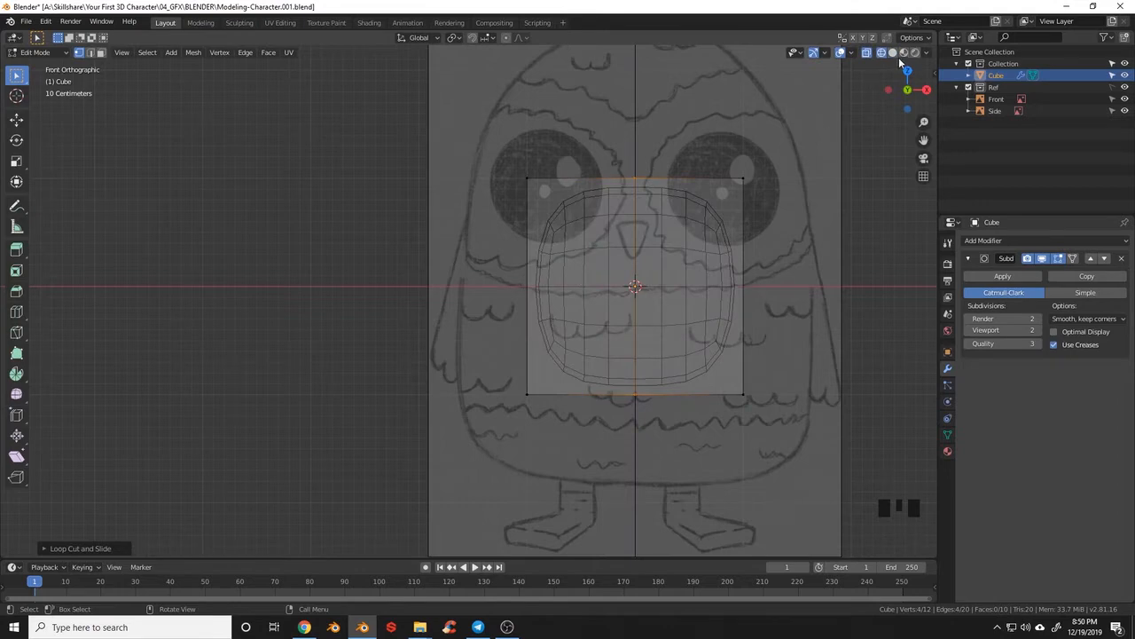
middle_click_drag(652, 299, 682, 269, "shift")
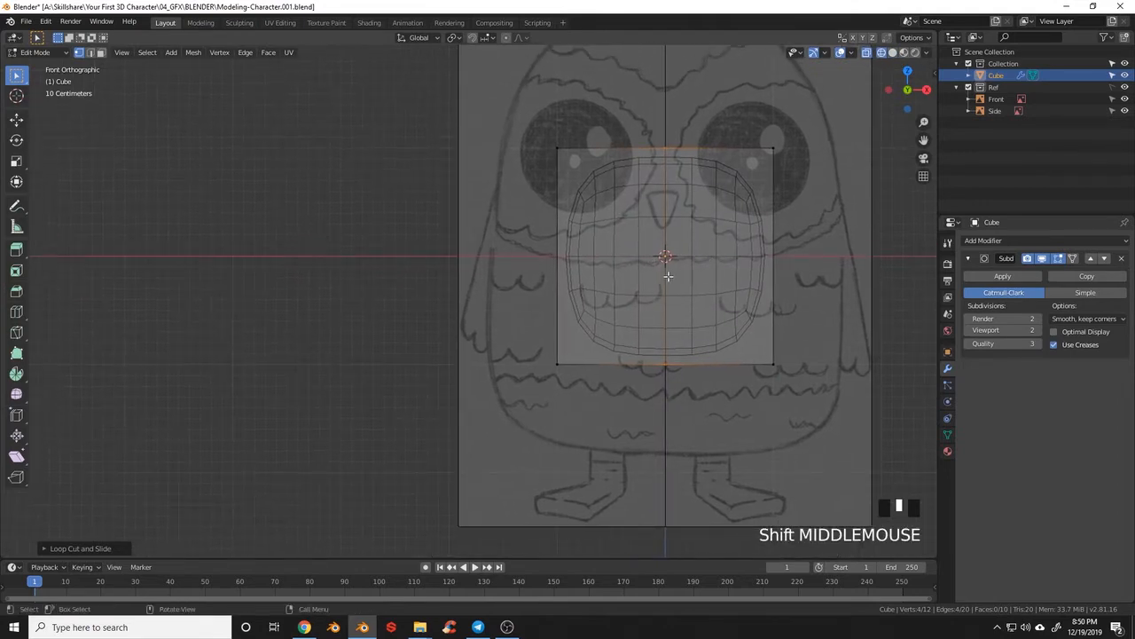
key("a")
key("b")
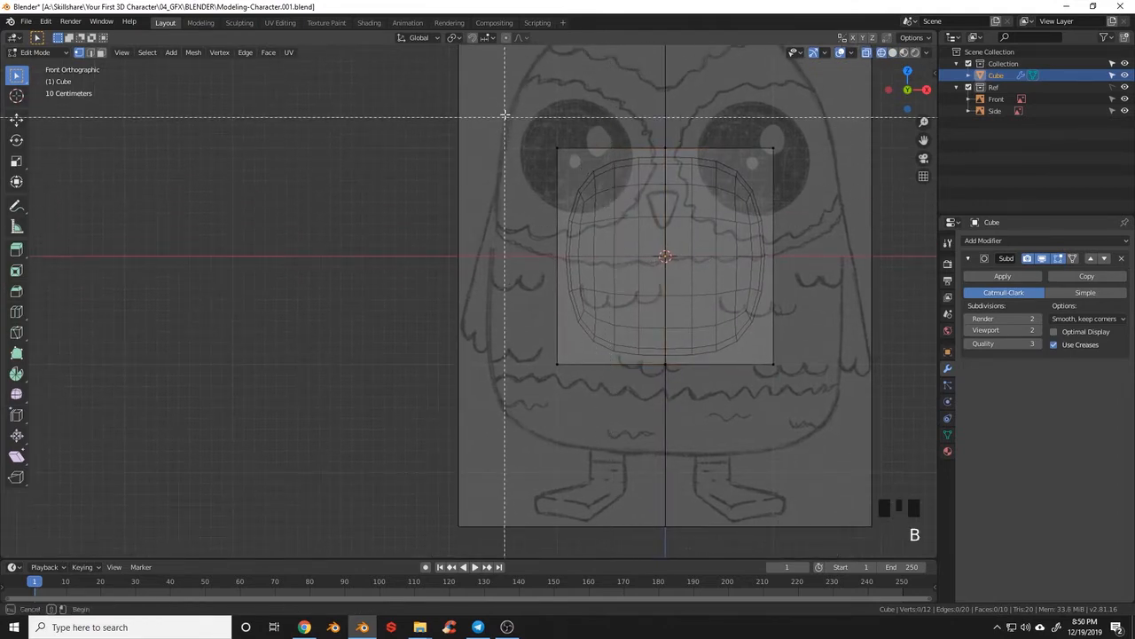
left_click_drag(510, 112, 585, 439)
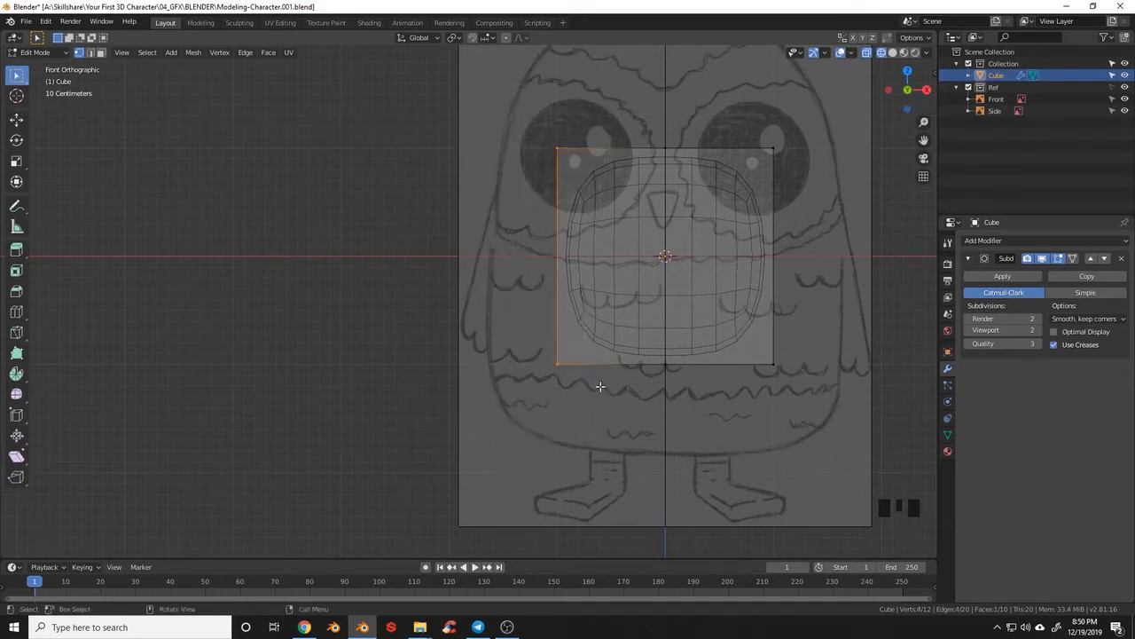
key("x")
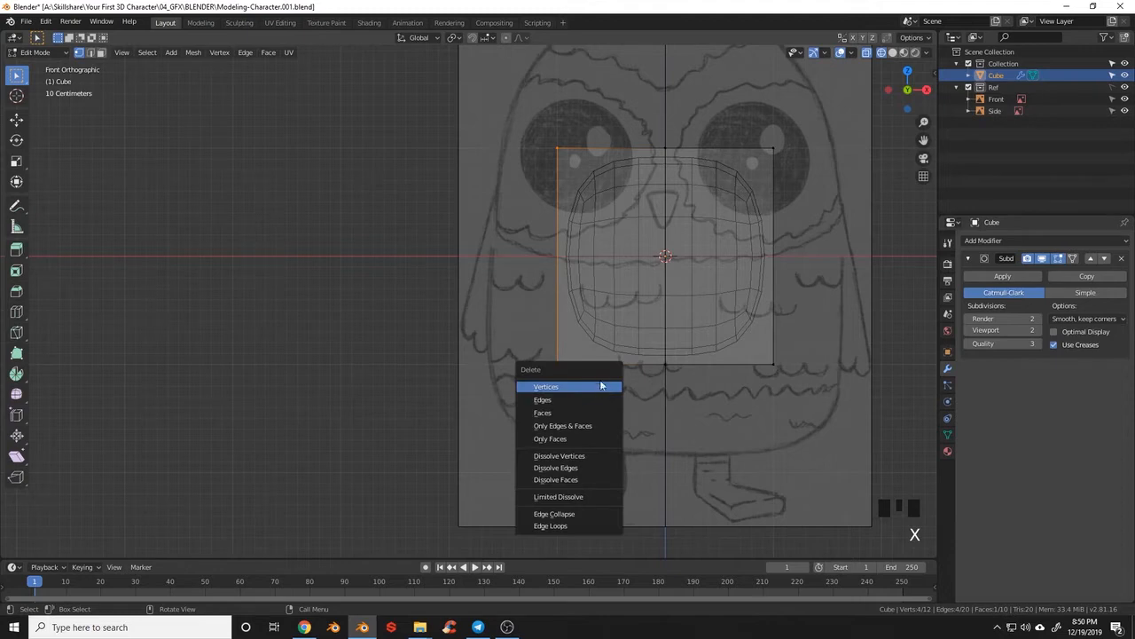
left_click(601, 385)
middle_click_drag(598, 385, 668, 356, "shift")
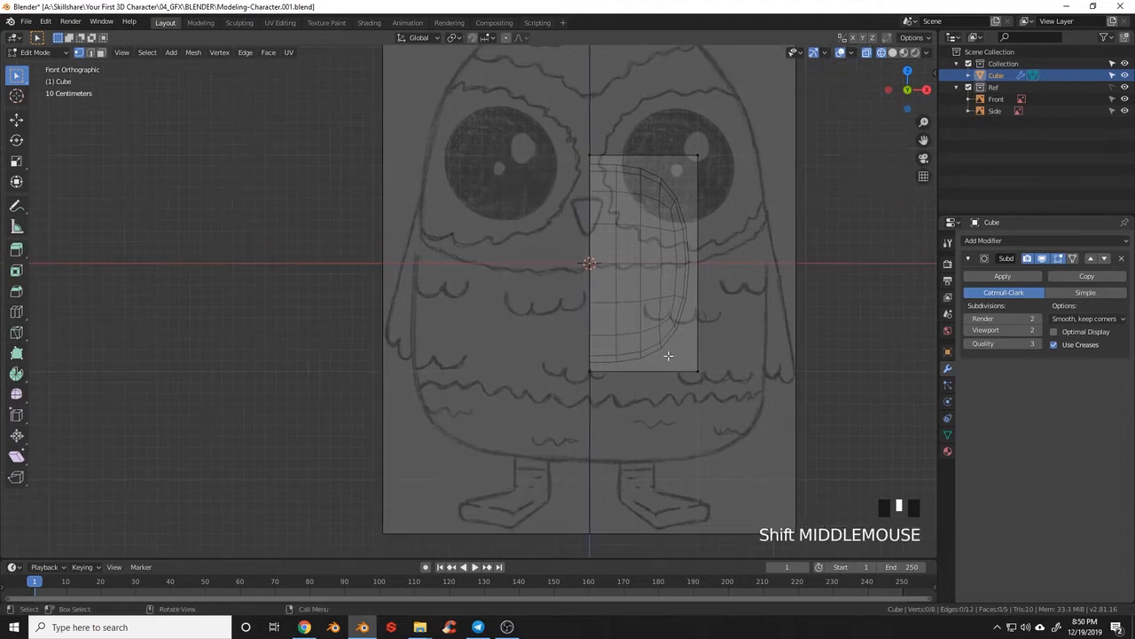
- Return to Object Mode and add a Mirror modifier to the half cube across the X axis
key("Tab")
left_click(720, 351)
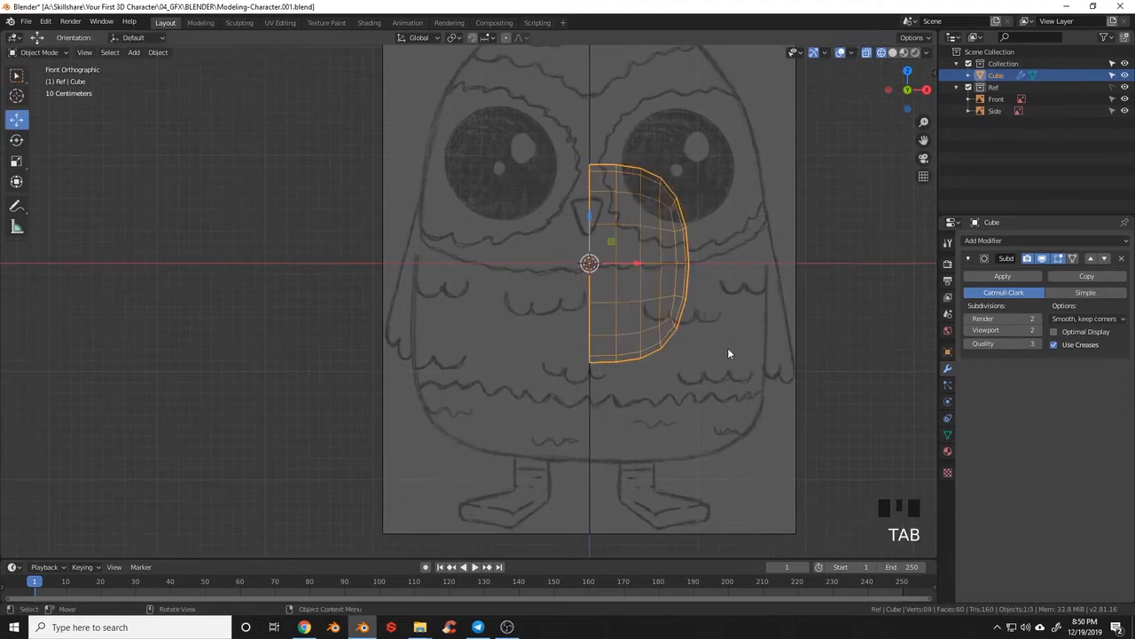
left_click(1033, 241)
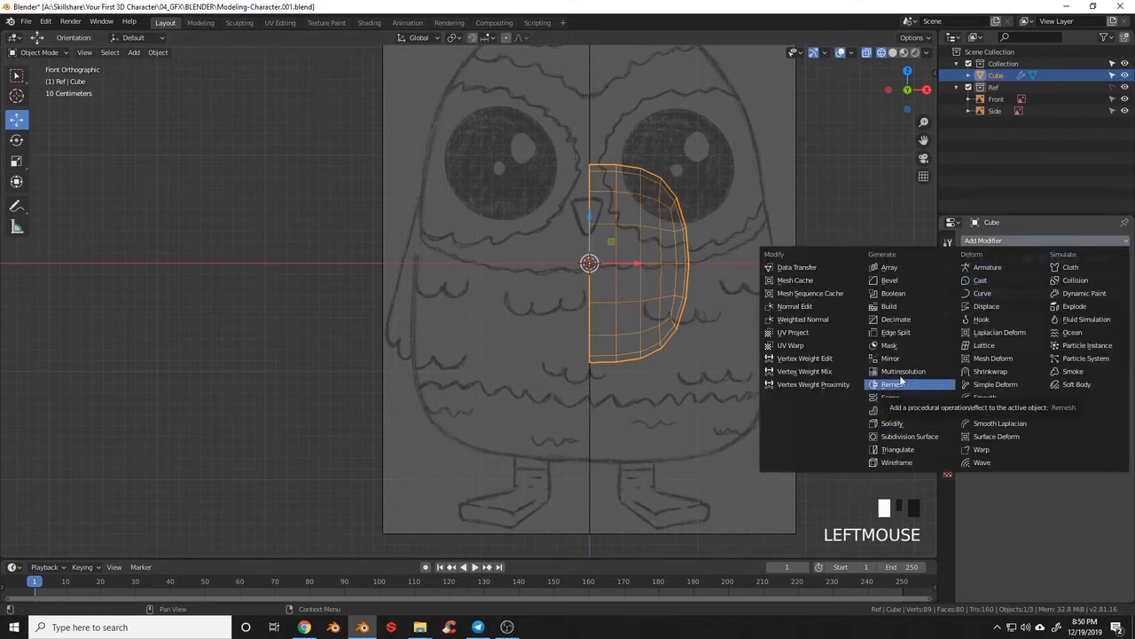
left_click(906, 358)
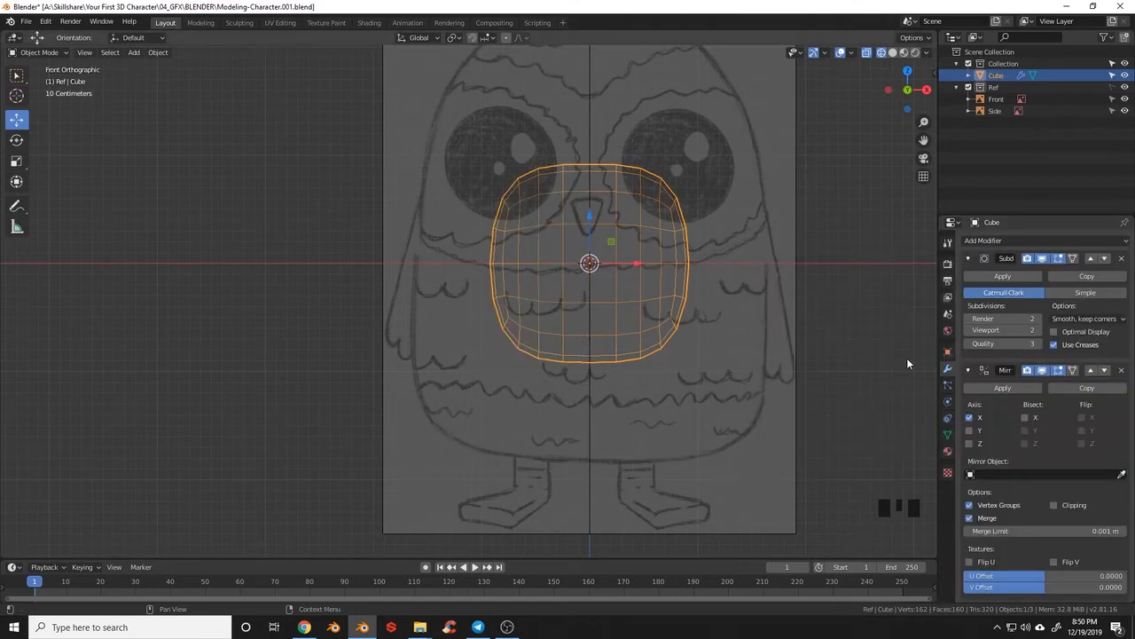
middle_click_drag(465, 233, 472, 244, "shift")
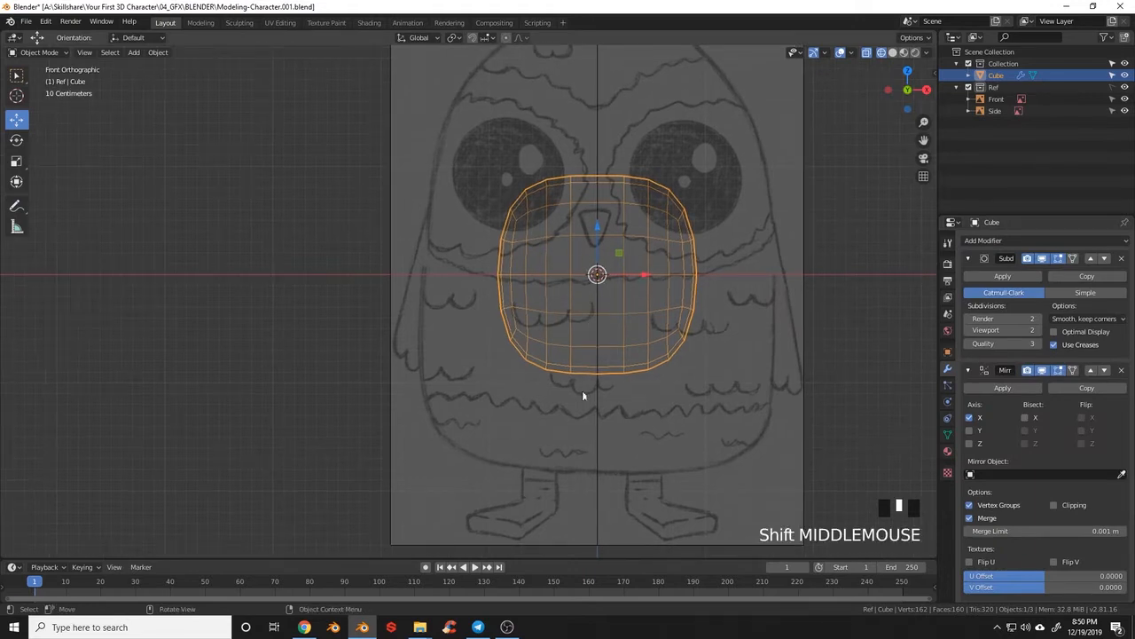
middle_click_drag(499, 282, 646, 316, "shift")
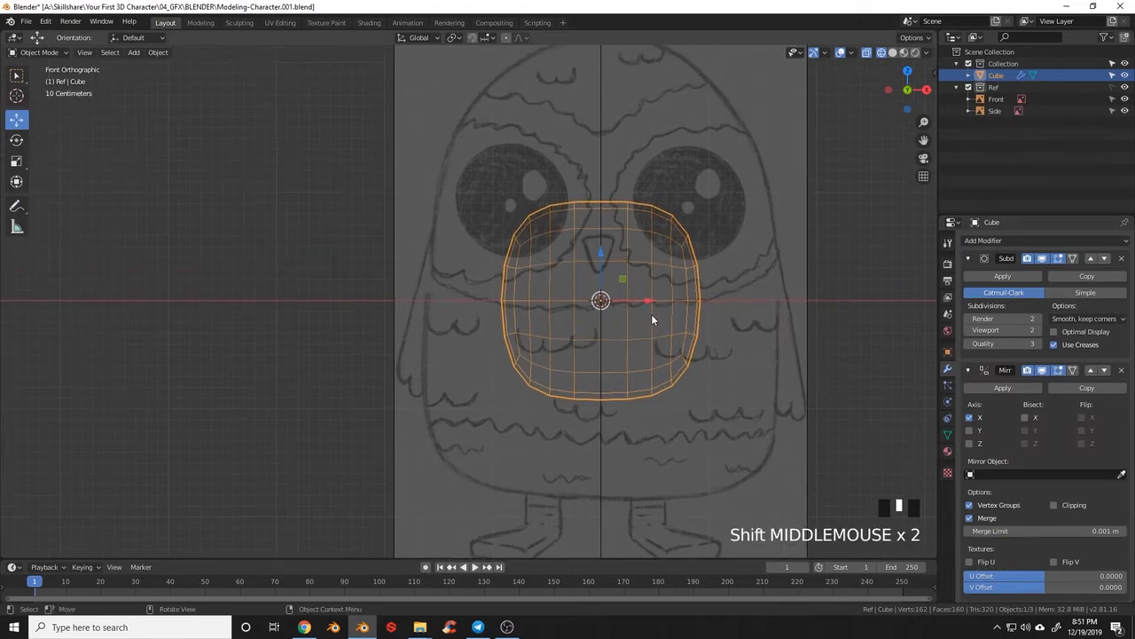
- Switch the mirrored half cube to Edit Mode
key("Tab")
left_click(719, 317)
left_click(704, 197)
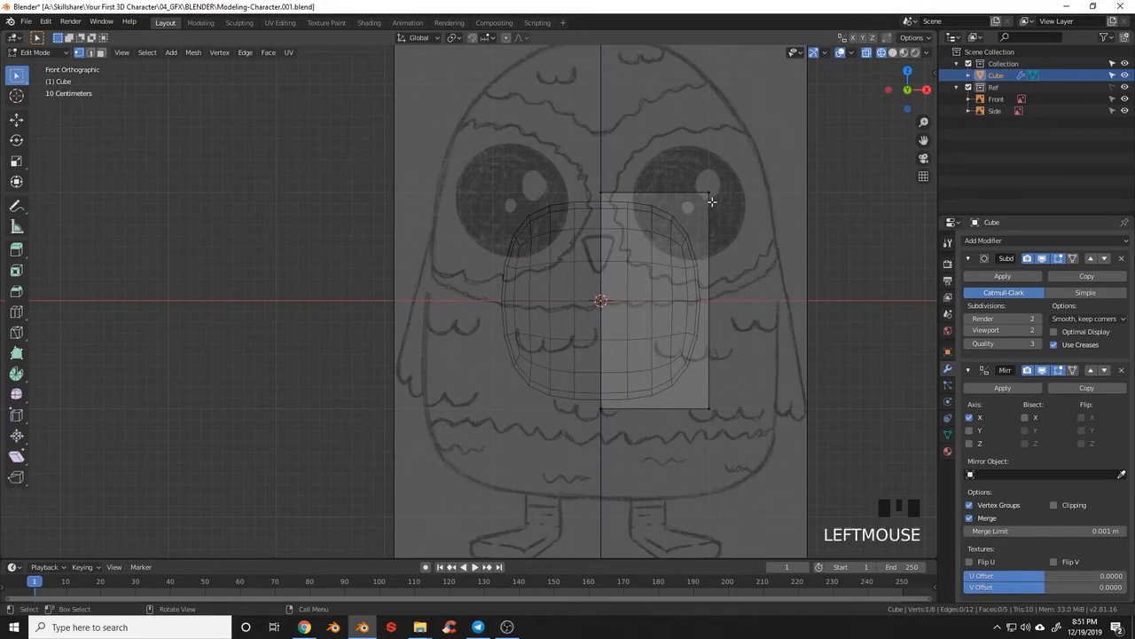
left_click(708, 195)
key("g")
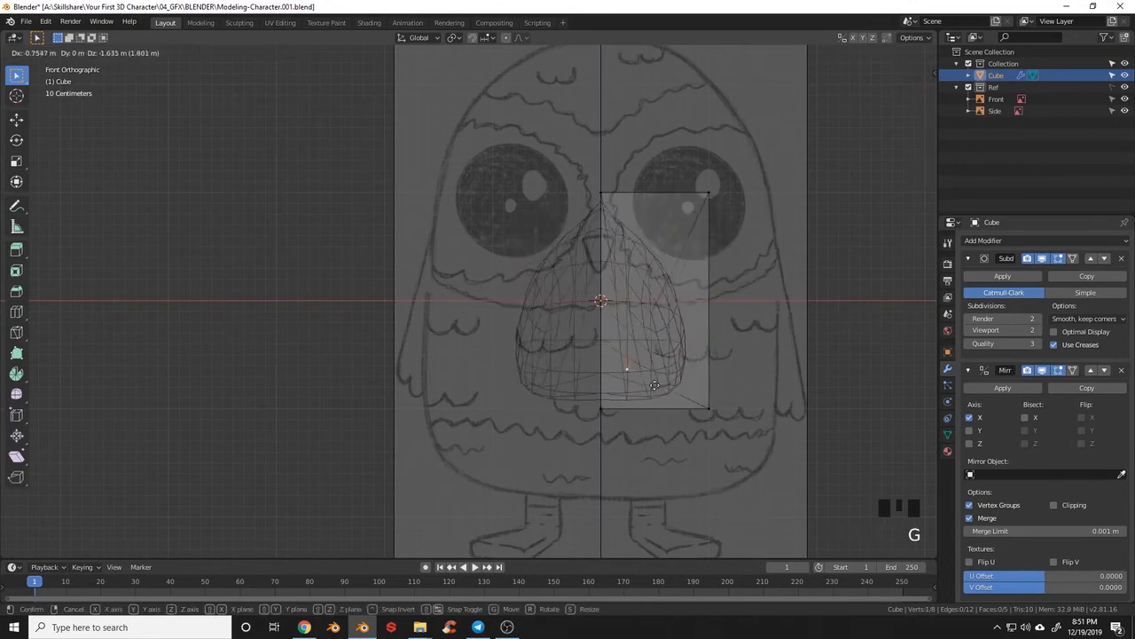
right_click(630, 342)
middle_click_drag(778, 329, 723, 360)
left_click(739, 248)
key("g")
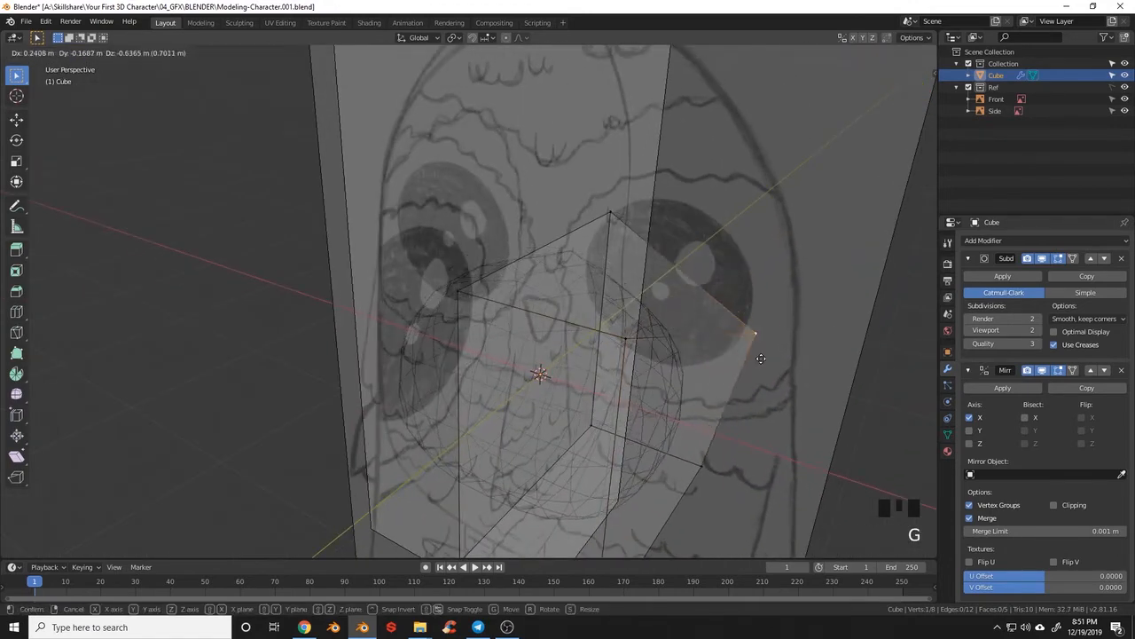
right_click(805, 329)
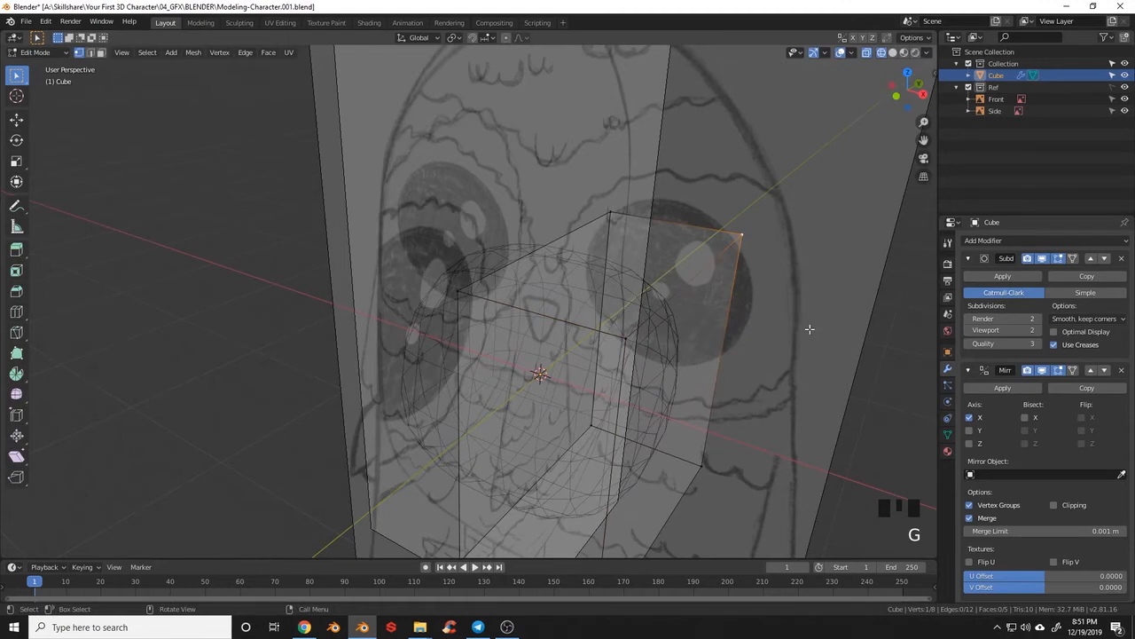
key("KP_1")
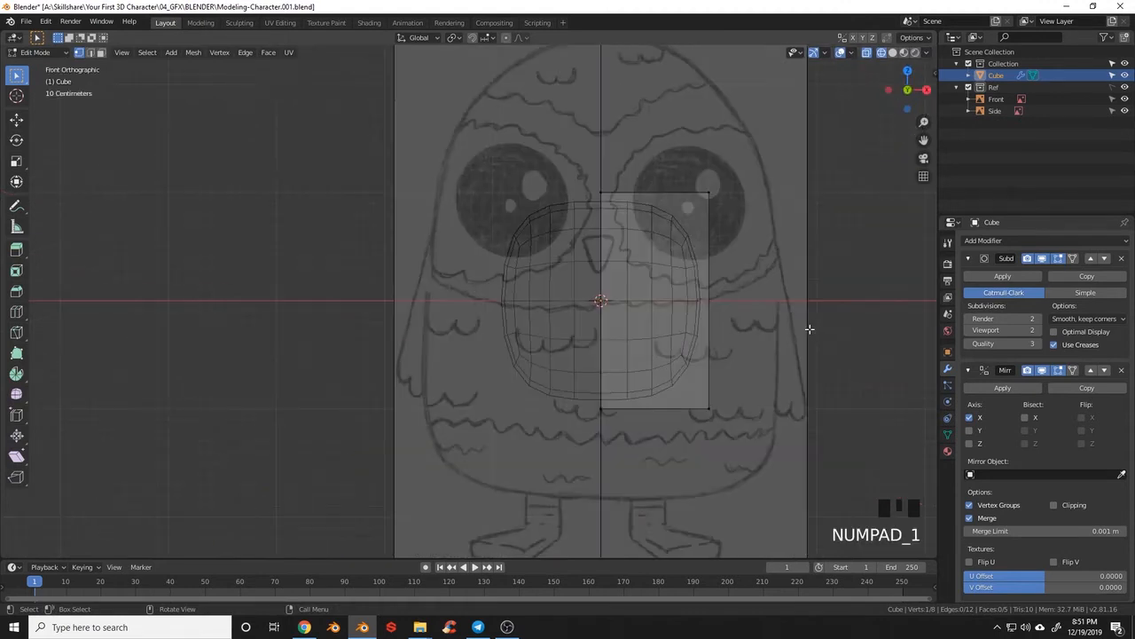
- Select the half cube's top vertices and move them straight up to the top of the owl's head in the sketch
mouse_move(743, 329)
middle_mouse_down("shift")
mouse_move(722, 327)
mouse_move(748, 337)
mouse_move(729, 322)
middle_mouse_up("shift")
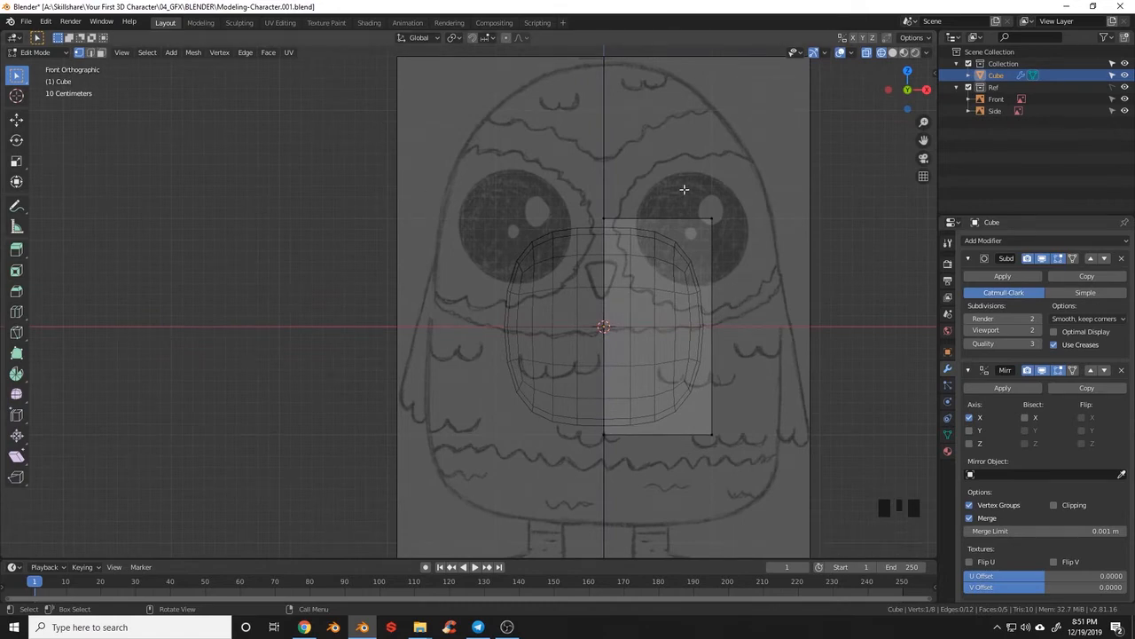
left_click_drag(573, 193, 728, 236)
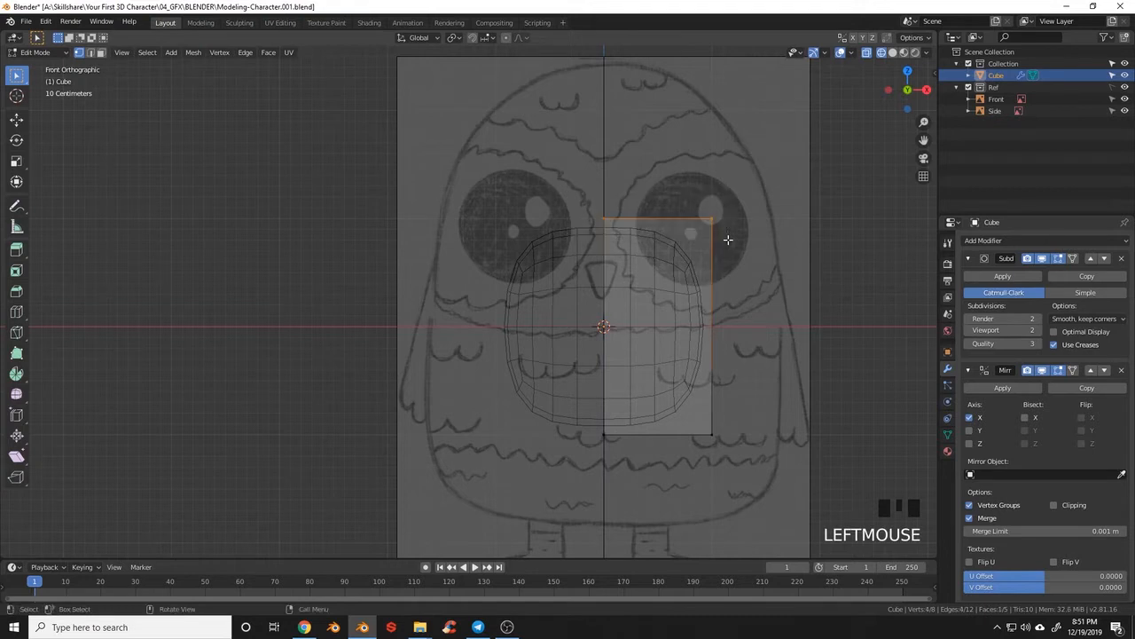
middle_click_drag(709, 183, 688, 257, "shift")
left_click(20, 122)
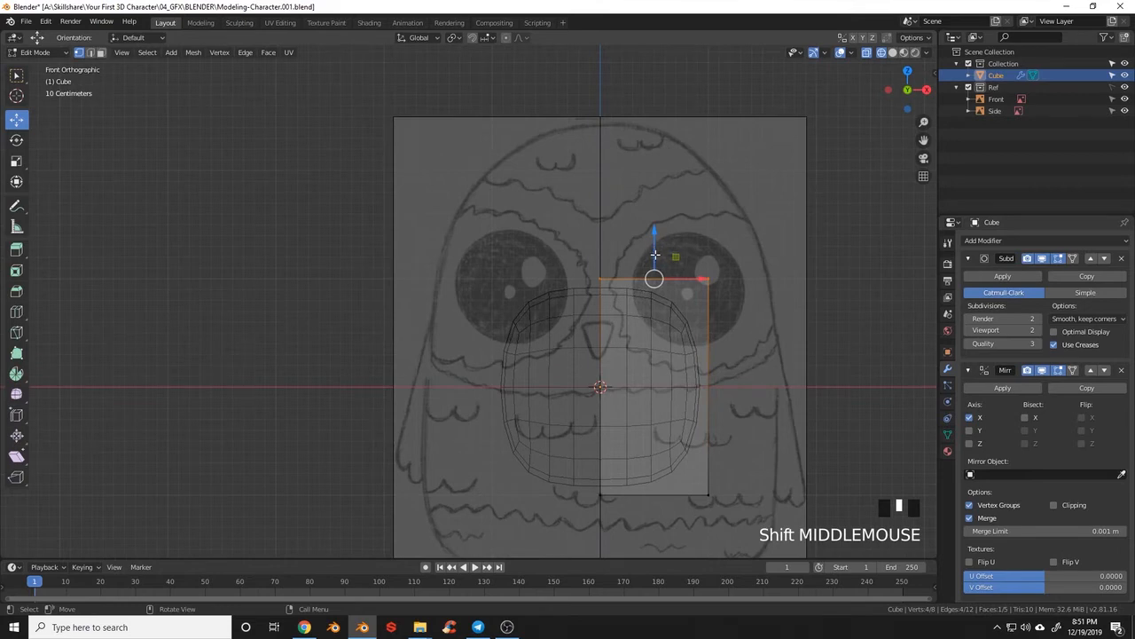
left_click_drag(655, 255, 658, 99)
middle_click_drag(743, 315, 740, 281, "shift")
key("a")
key("a")
left_click(698, 490)
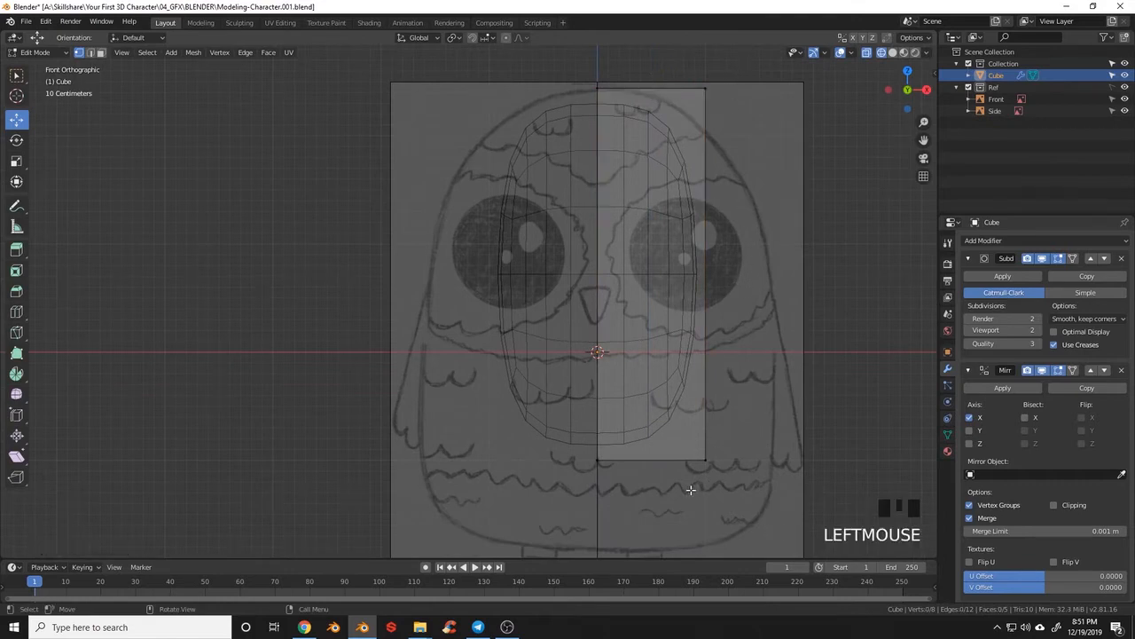
left_click(691, 490)
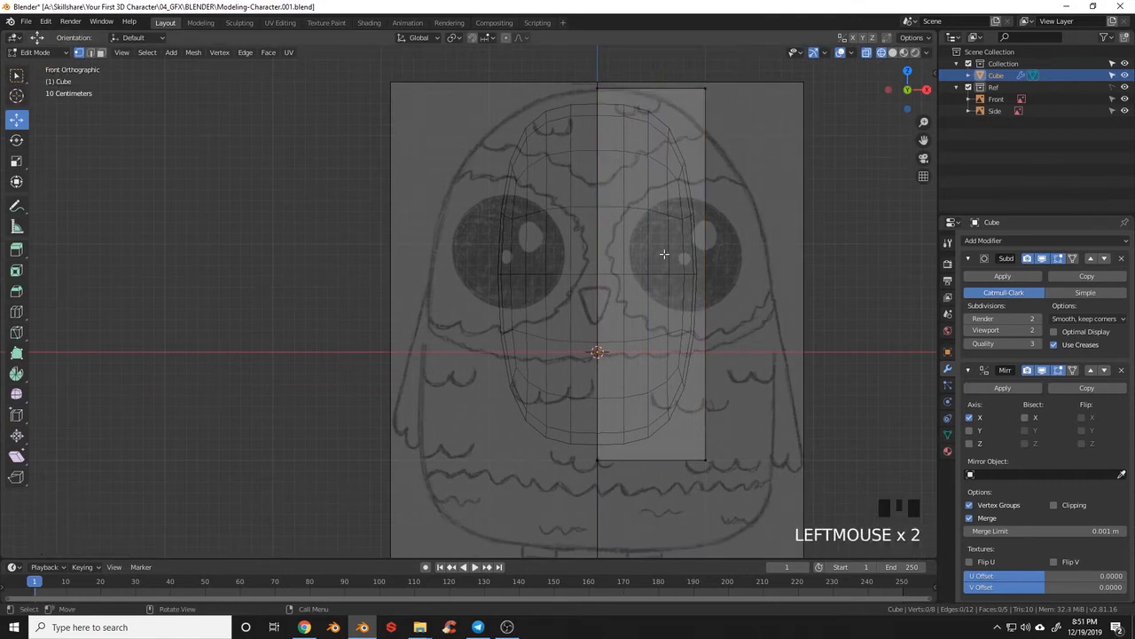
- Box-select the half cube's outer side vertices and move them outward along X to widen the shape toward the body outline
key("b")
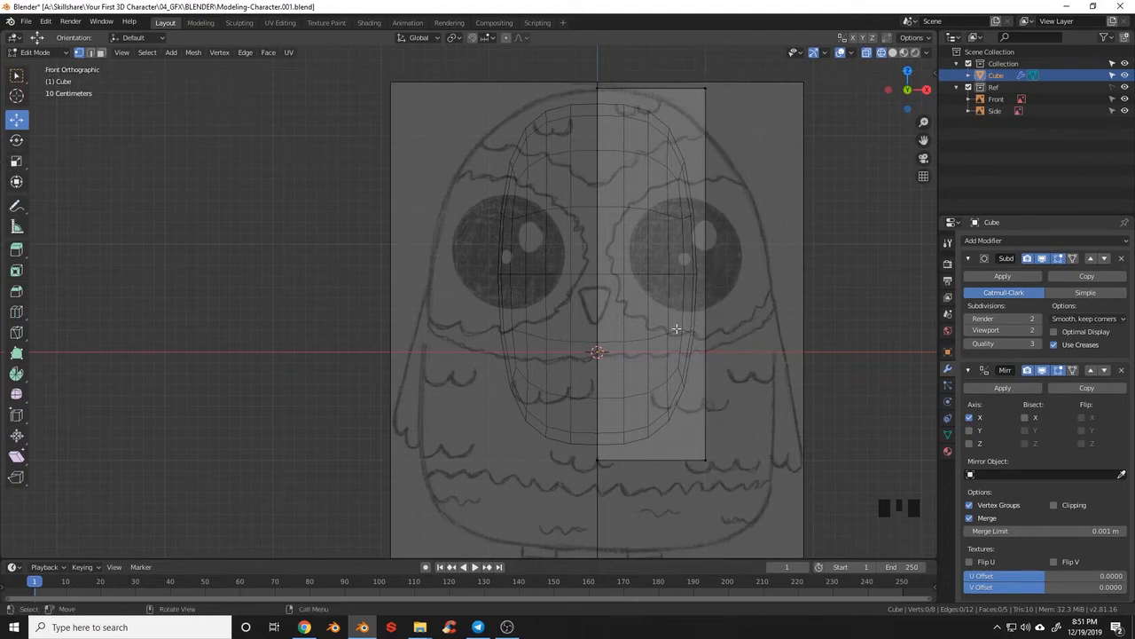
key("b")
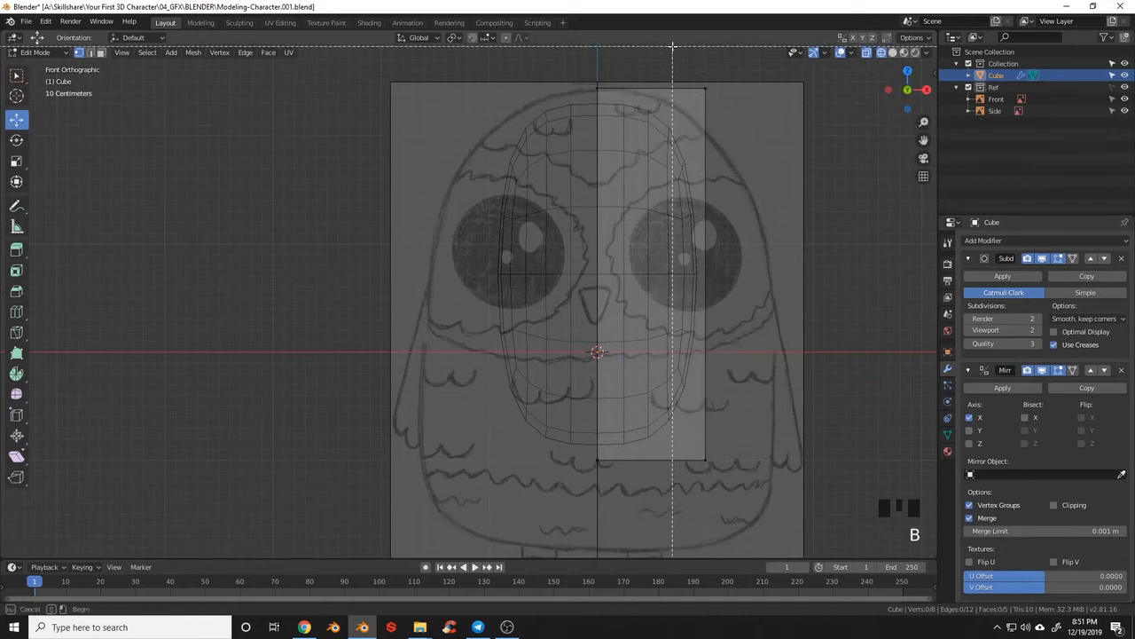
left_click_drag(357, 181, 480, 301)
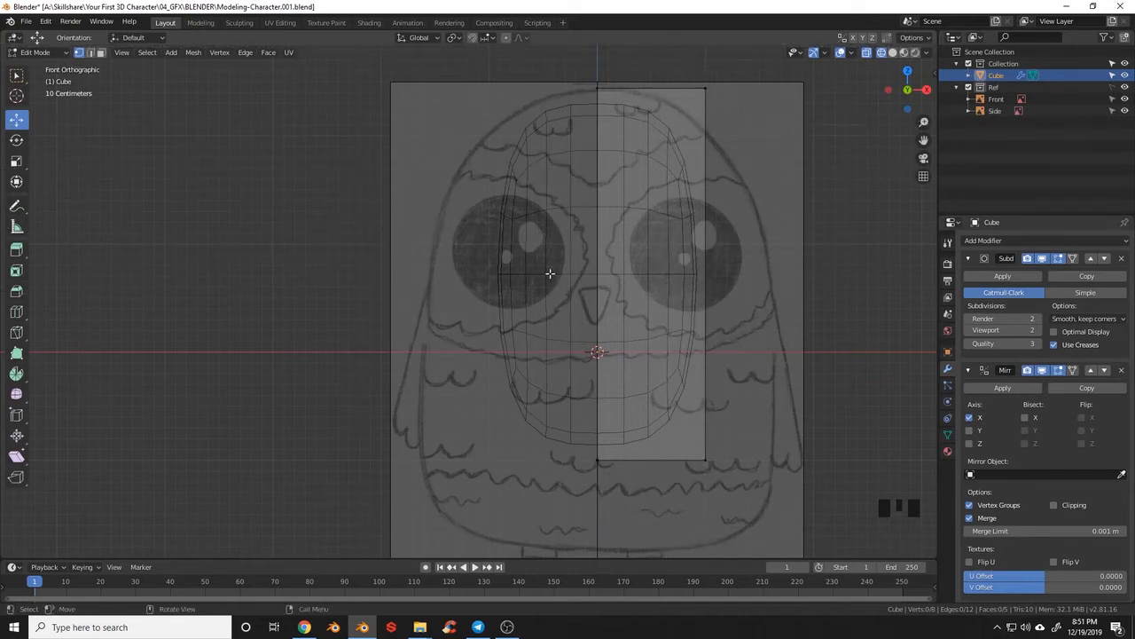
key("b")
left_click_drag(660, 71, 778, 497)
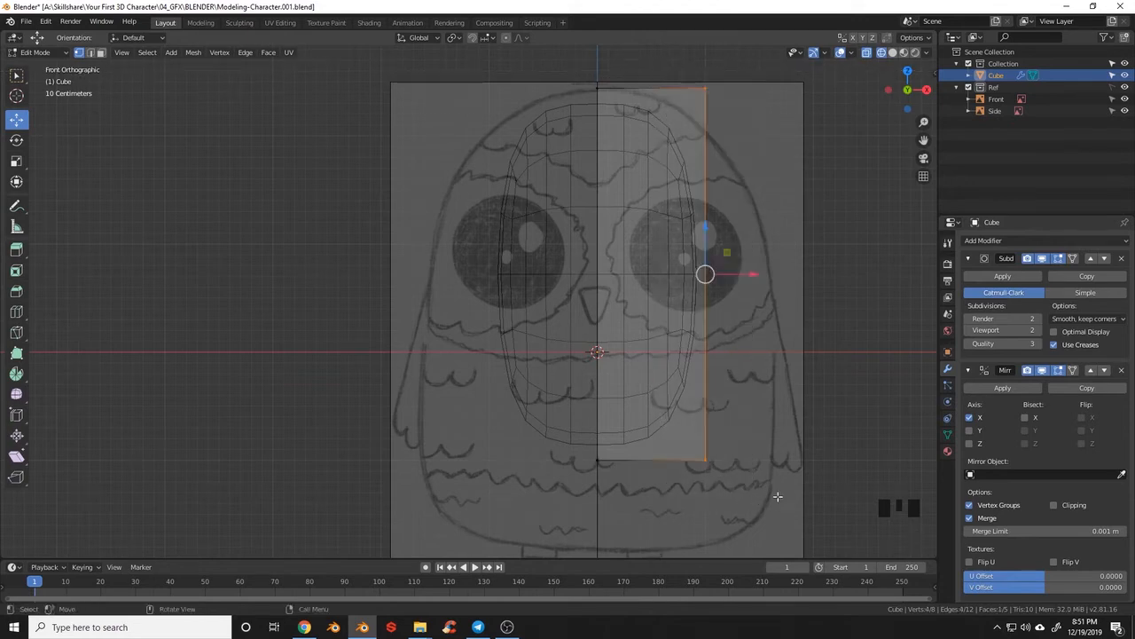
left_click_drag(745, 275, 790, 287)
middle_click_drag(731, 241, 717, 315, "shift")
key("a")
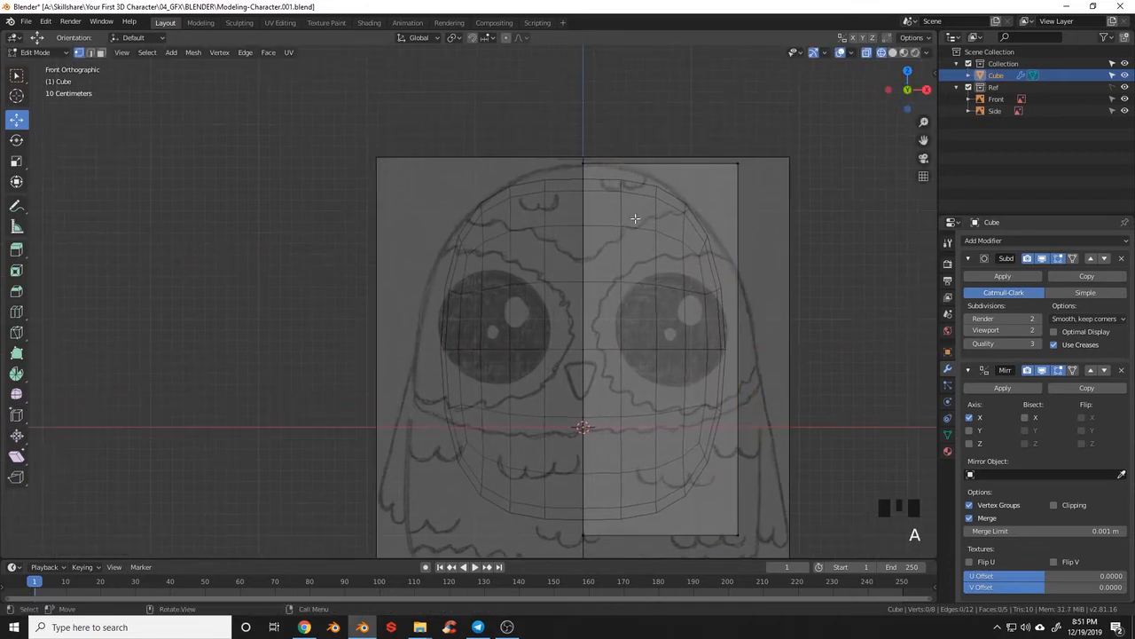
- Box-select the top vertices and raise them slightly above the owl's head outline
key("b")
left_click_drag(551, 134, 847, 195)
left_click_drag(667, 135, 667, 123)
- Box-select the bottom vertices and move them straight down to the underside of the owl's body, just above the legs
middle_click_drag(700, 331, 677, 116, "shift")
key("alt+a")
key("b")
left_click_drag(546, 300, 825, 351)
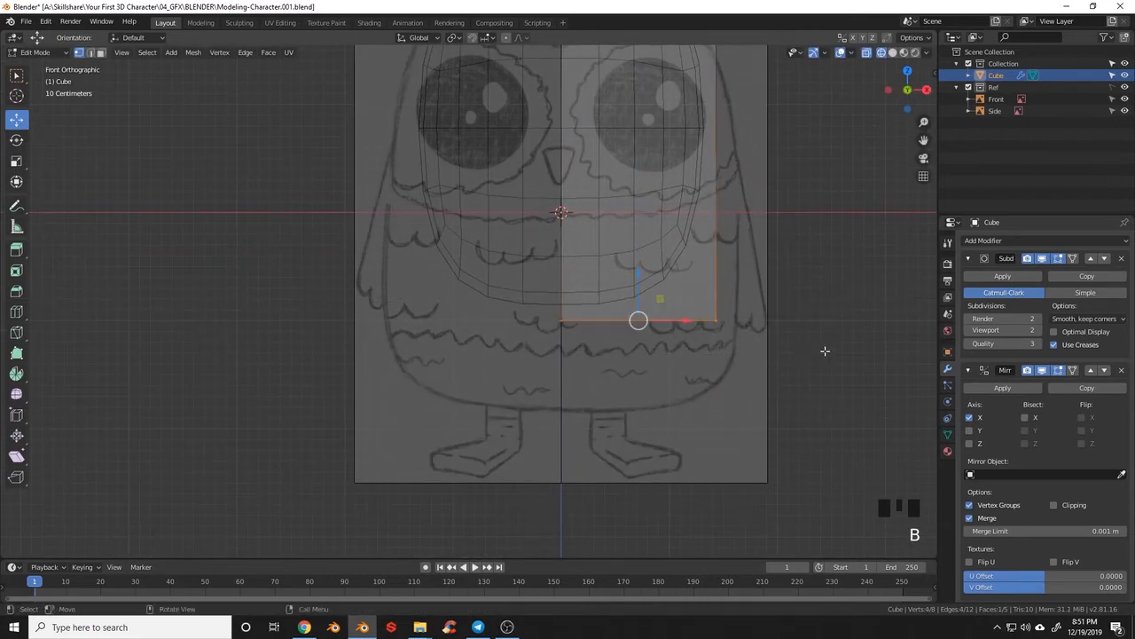
left_click_drag(642, 275, 653, 363)
key("alt+a")
middle_click_drag(652, 363, 660, 429, "shift")
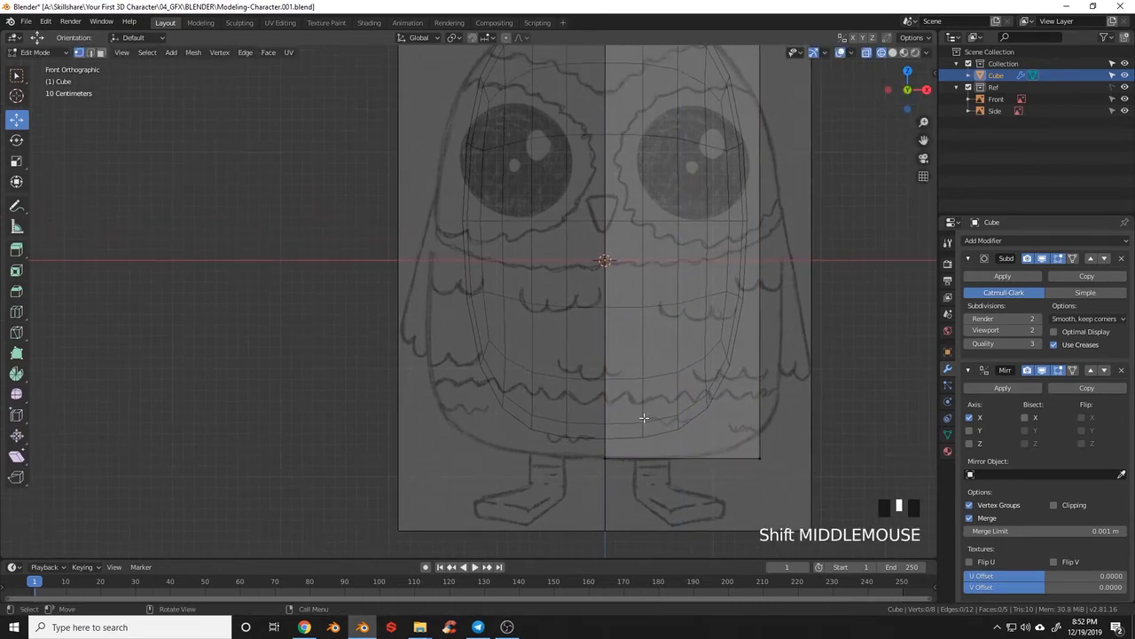
- Add a horizontal loop cut to the body and slide it down to the lower belly
key("ctrl+r")
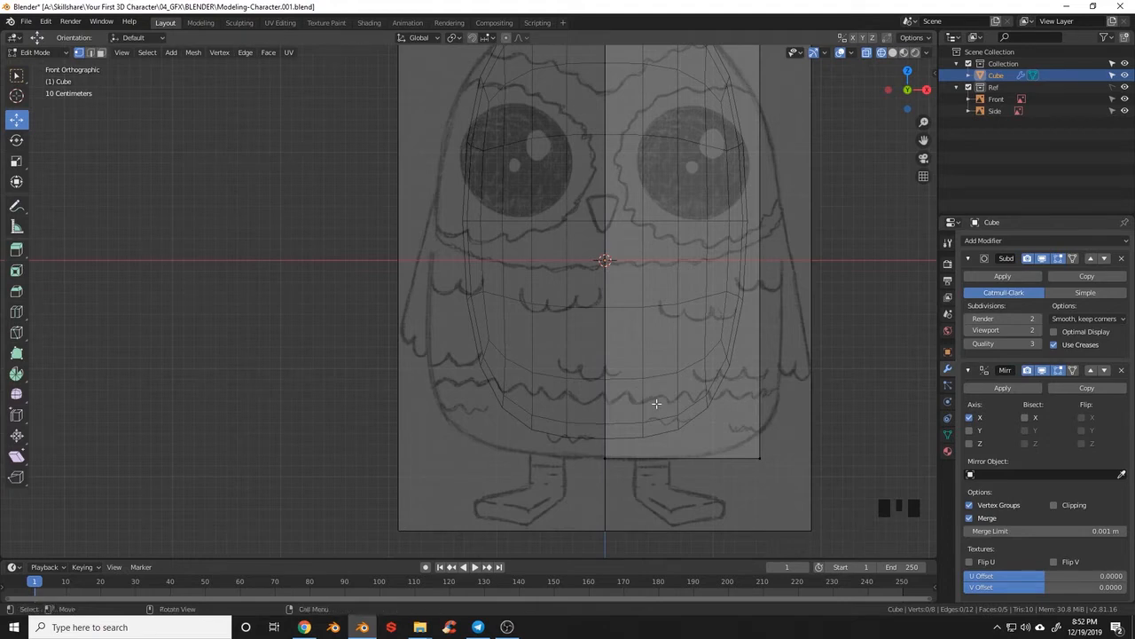
left_click(629, 213)
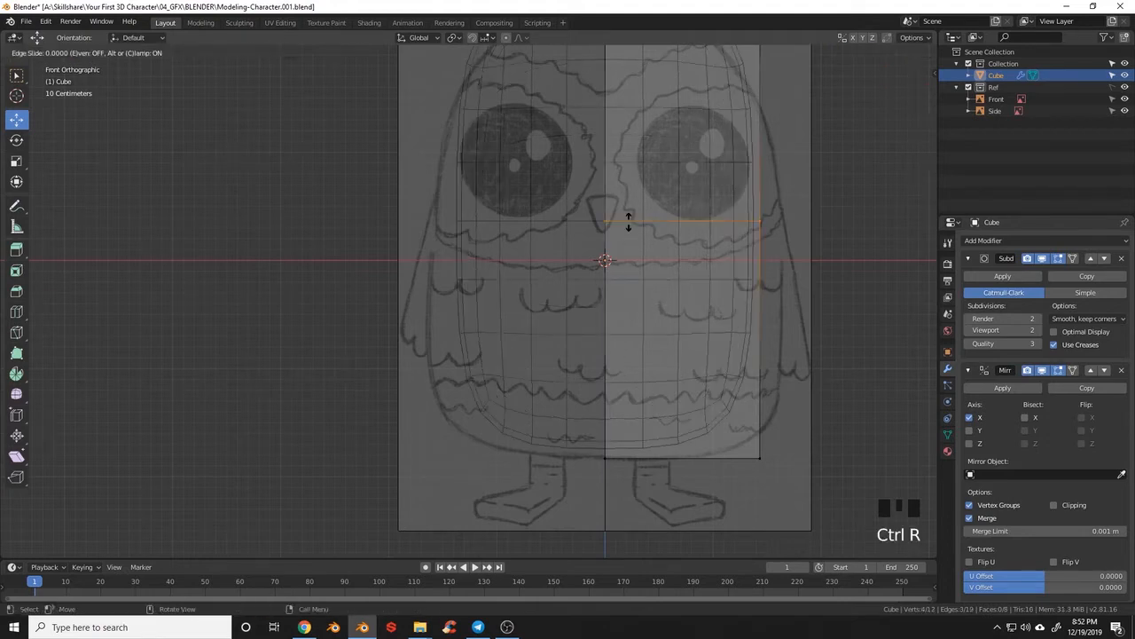
left_click(645, 372)
- Move the outer vertices of the lower loop and the bottom edge outward along X to fill the sketched lower body
middle_click_drag(747, 426, 693, 387, "shift")
key("b")
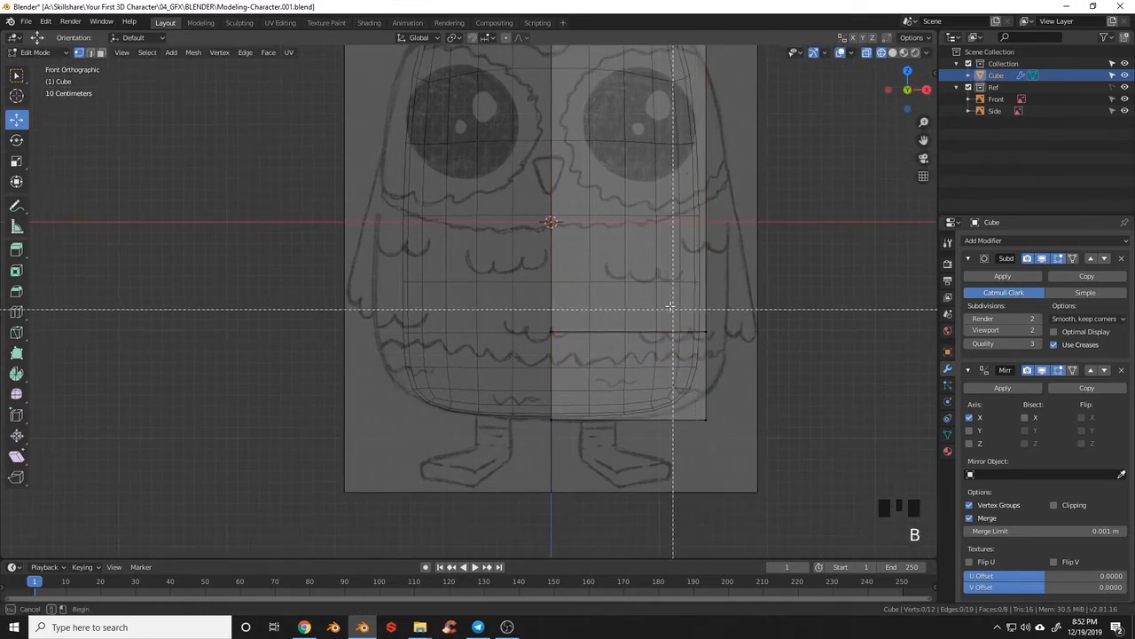
left_click_drag(690, 299, 743, 431)
left_click_drag(733, 374, 756, 383)
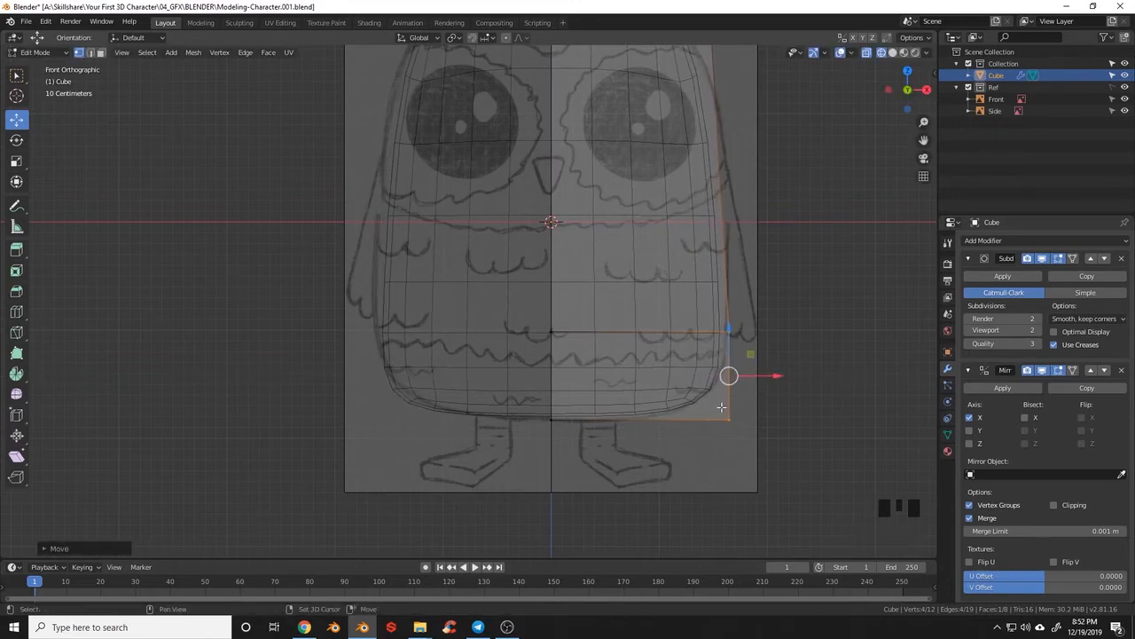
middle_click_drag(721, 406, 758, 439, "shift")
key("a")
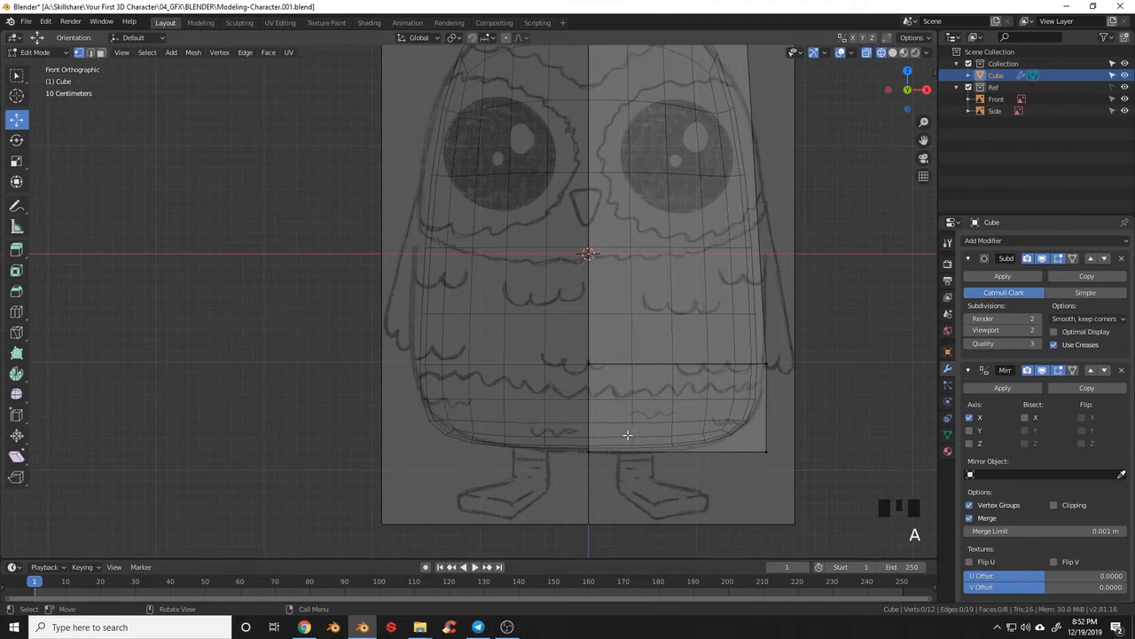
- Box-select the bottom vertices and lower them slightly to match the sketched underside
key("b")
left_click_drag(556, 425, 793, 474)
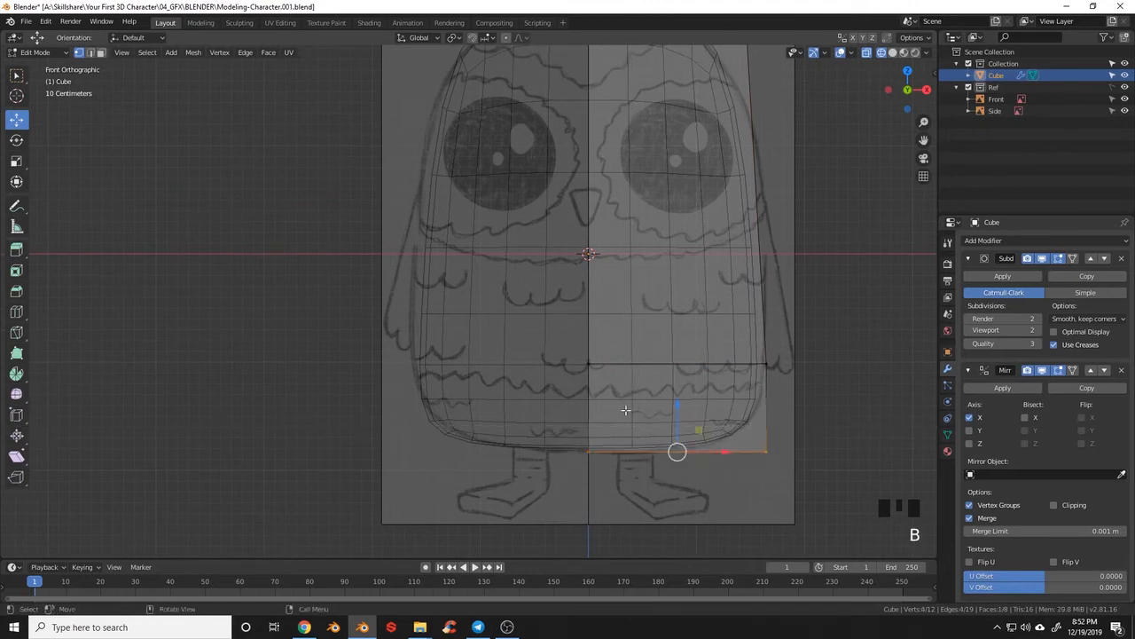
left_click_drag(677, 411, 677, 410)
middle_click_drag(727, 384, 777, 411, "shift")
- Move only the outer vertices of the lower belly loop slightly outward along X to bulge the body's side
key("a")
key("b")
left_click_drag(735, 341, 791, 380)
middle_click_drag(790, 380, 757, 435, "shift")
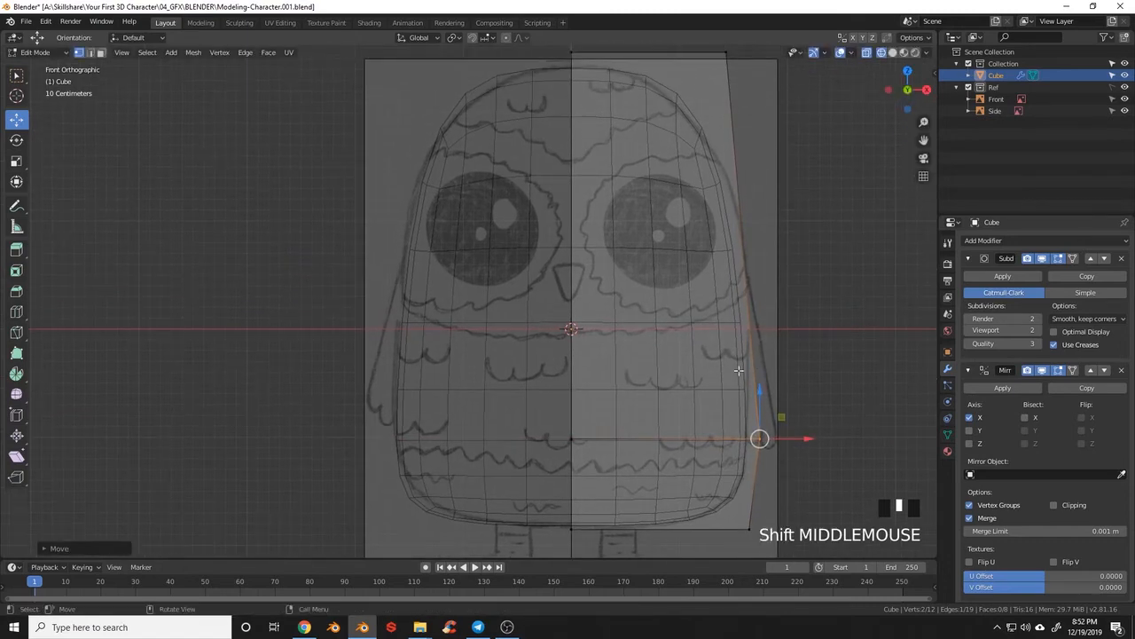
key("a")
- Add a horizontal loop cut slid to just below the eyes, and move its outer vertices outward along X to the body outline
middle_click_drag(690, 364, 697, 378, "shift")
key("ctrl+r")
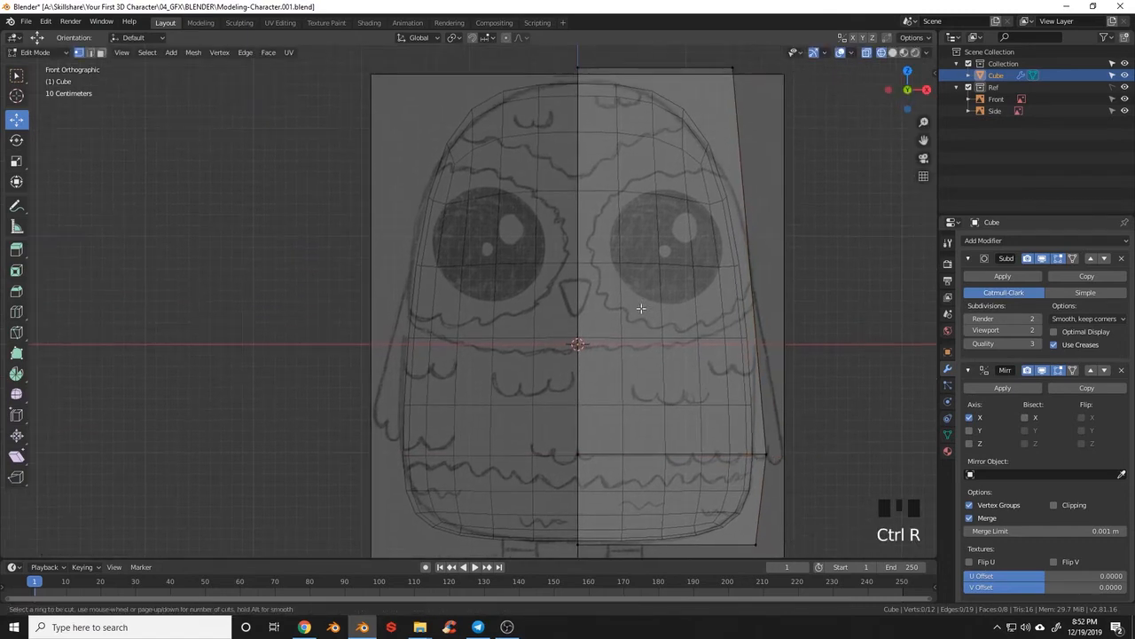
left_click(594, 265)
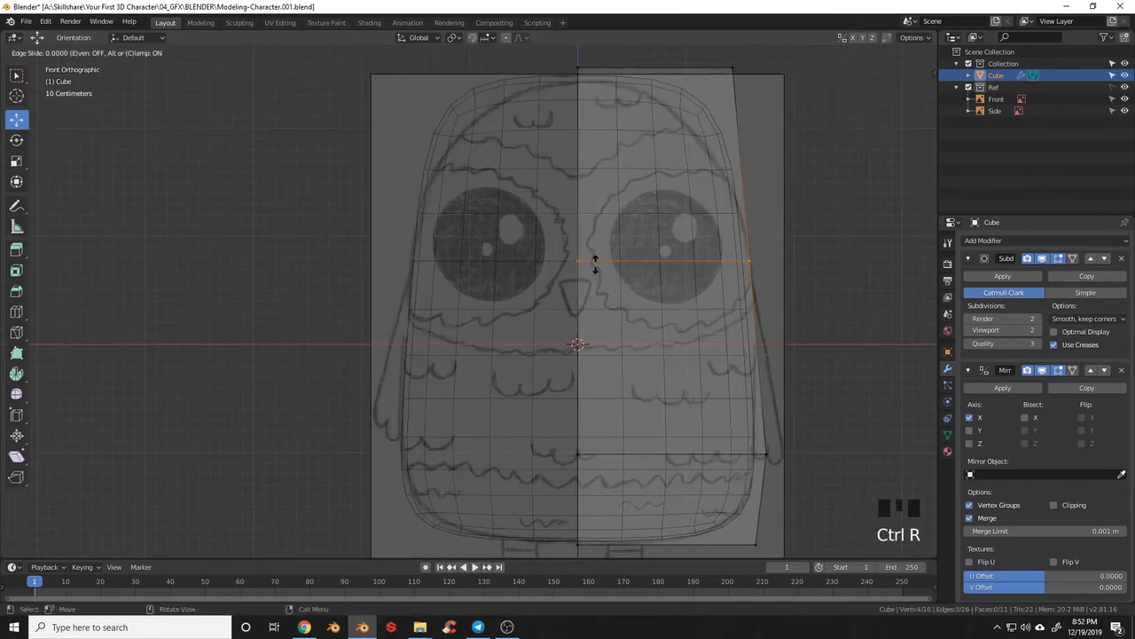
left_click(610, 330)
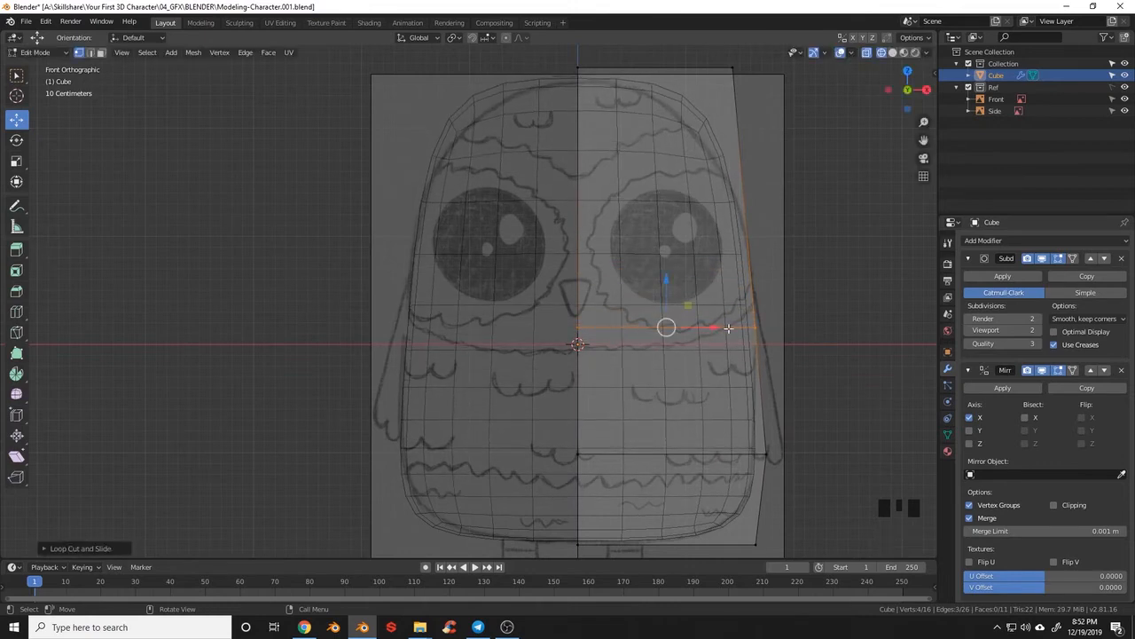
key("a")
key("b")
left_click_drag(721, 309, 791, 328)
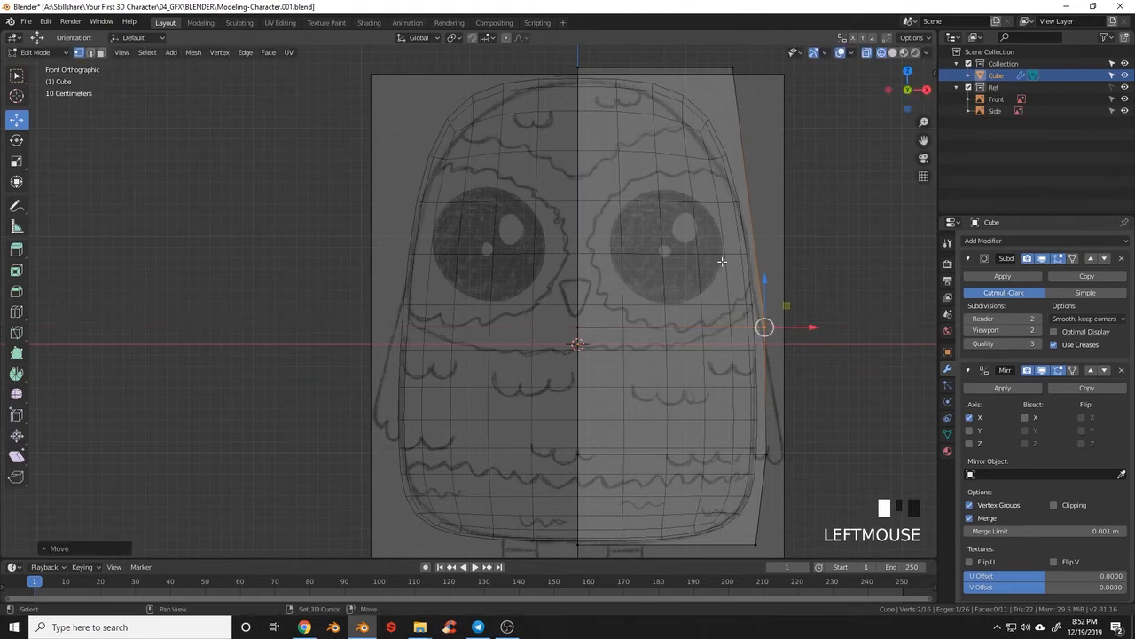
- Add another horizontal loop cut above the previous one and slide it up to the forehead, above the eyes
middle_click_drag(651, 227, 646, 320, "shift")
key("ctrl+r")
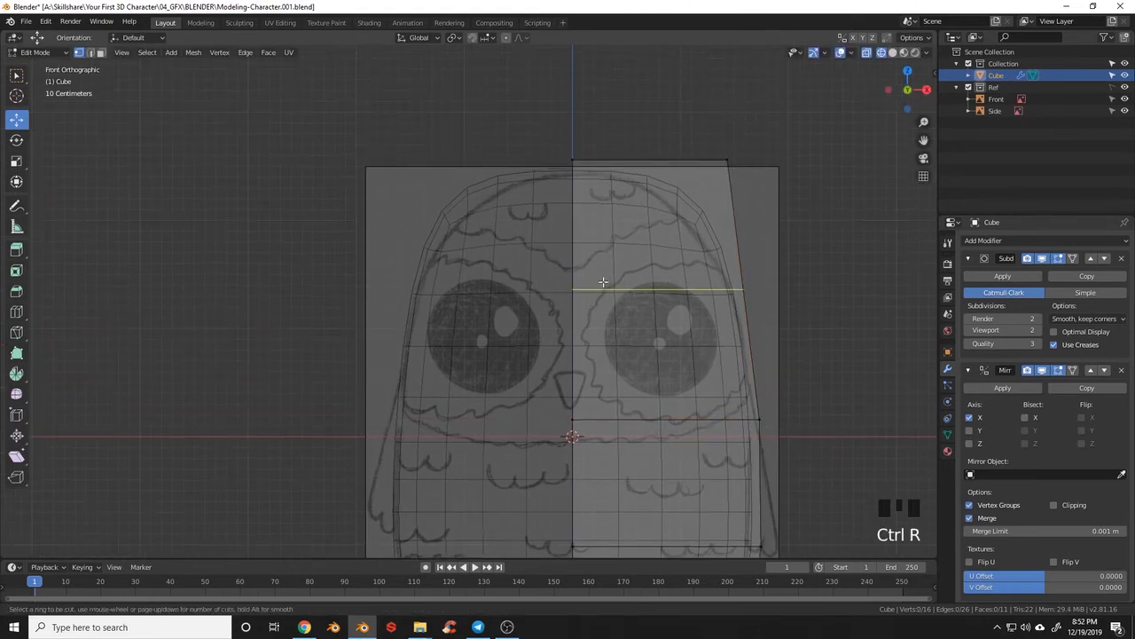
left_click_drag(603, 282, 603, 232)
key("a")
key("a")
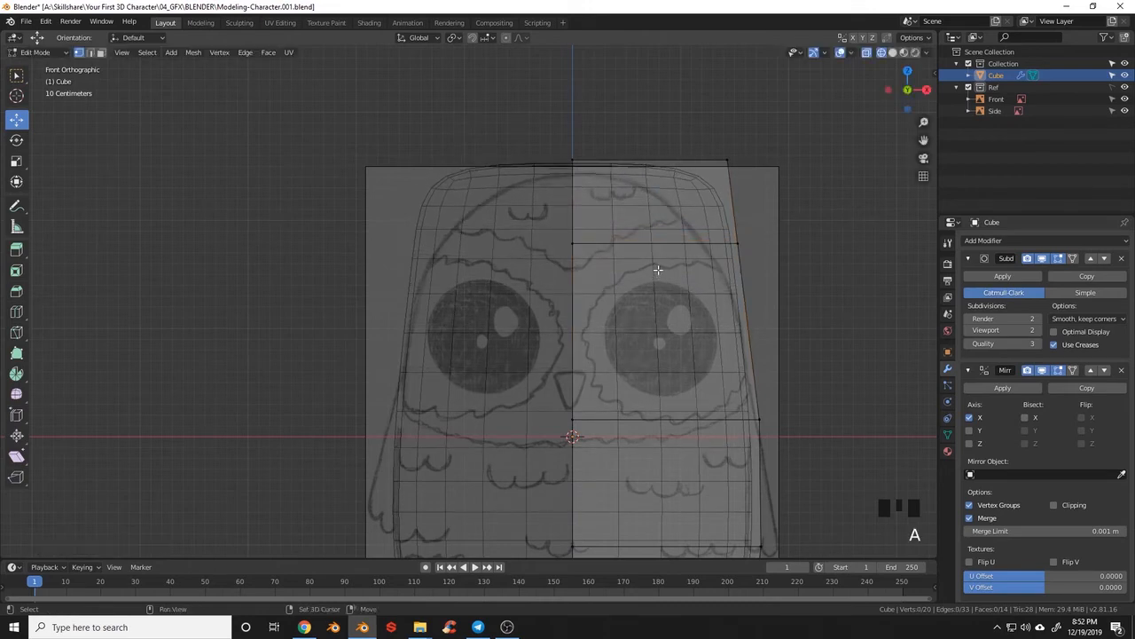
- Box-select the outer vertices of the forehead loop and move them slightly outward along X
middle_click_drag(658, 270, 709, 289, "shift")
key("b")
left_click_drag(768, 249, 841, 266)
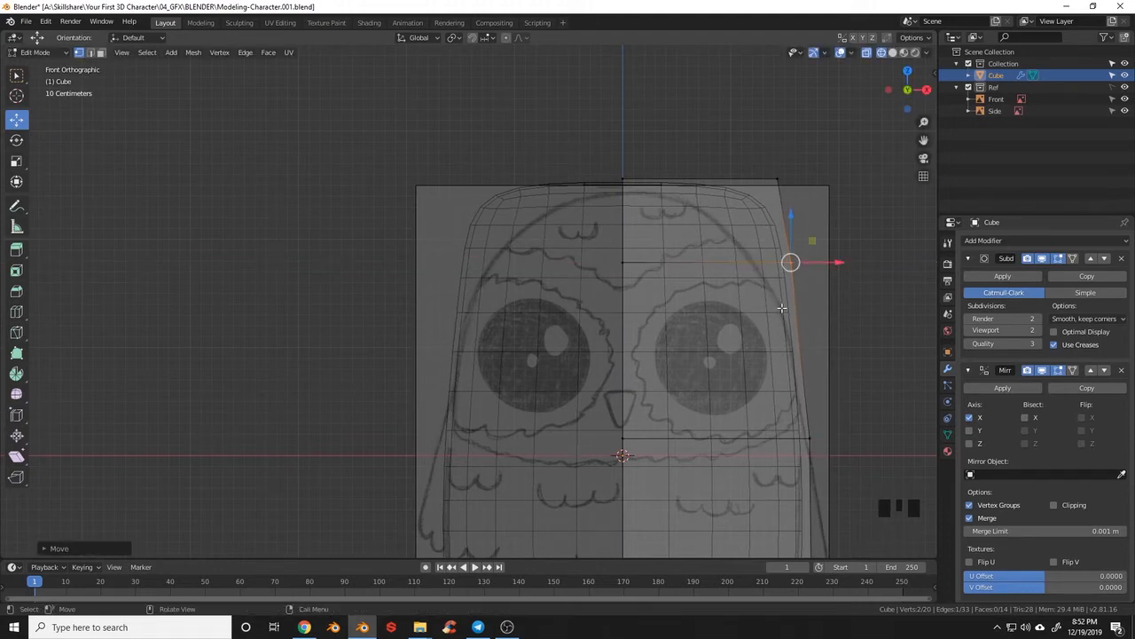
key("alt+a")
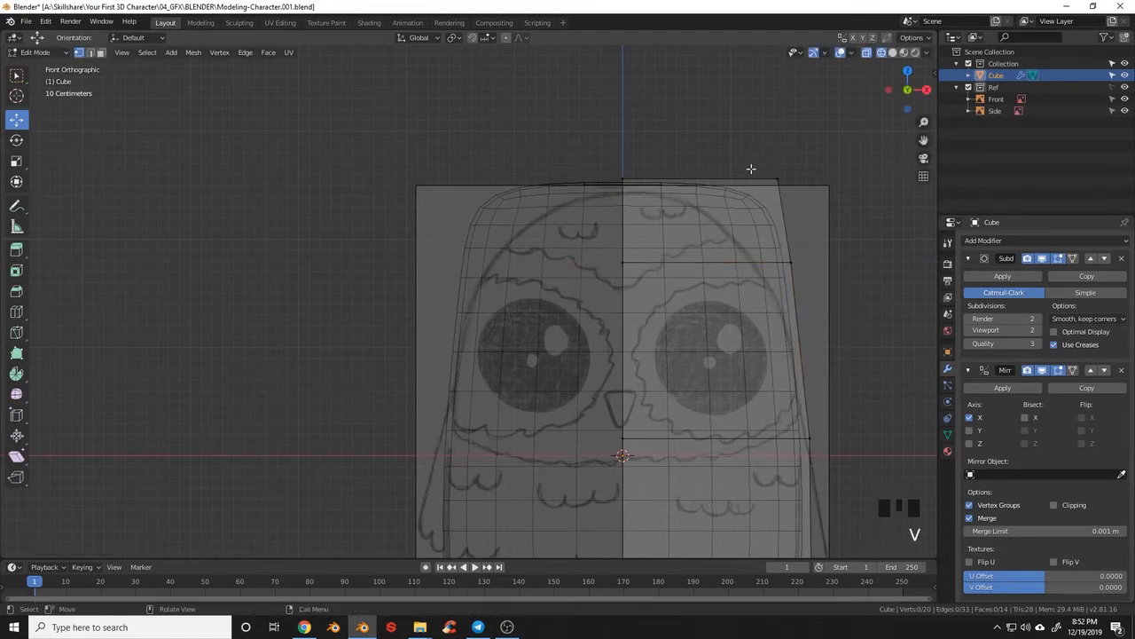
- Move the top outer corner vertices inward and slightly down so the head rounds to the sketched outline
key("b")
left_click_drag(751, 169, 834, 229)
left_click_drag(813, 179, 669, 149)
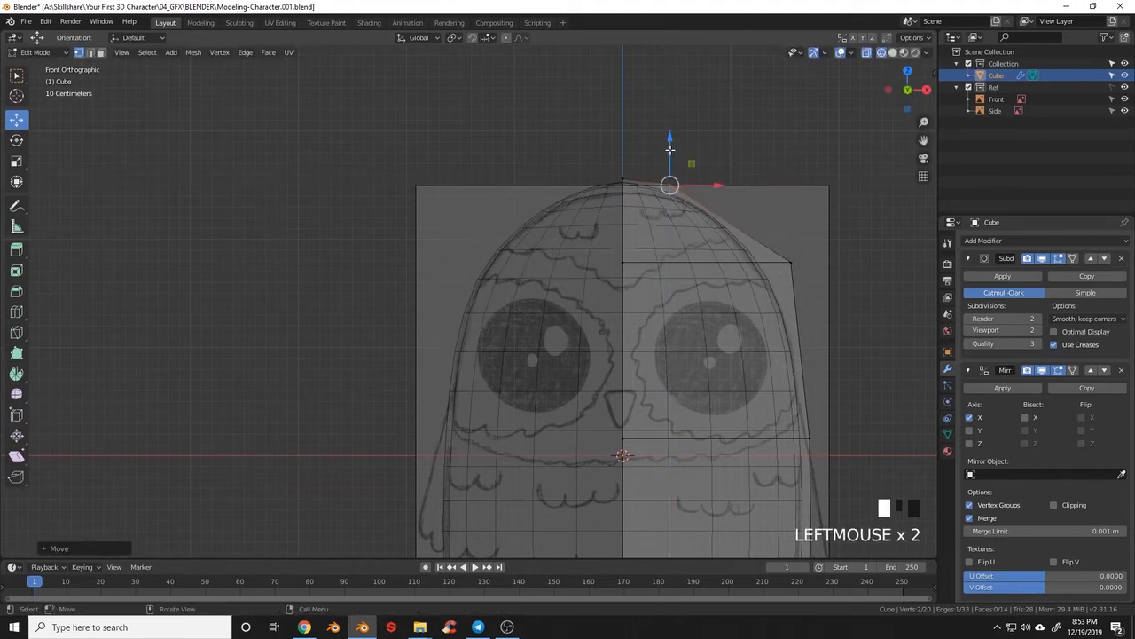
key("alt+a")
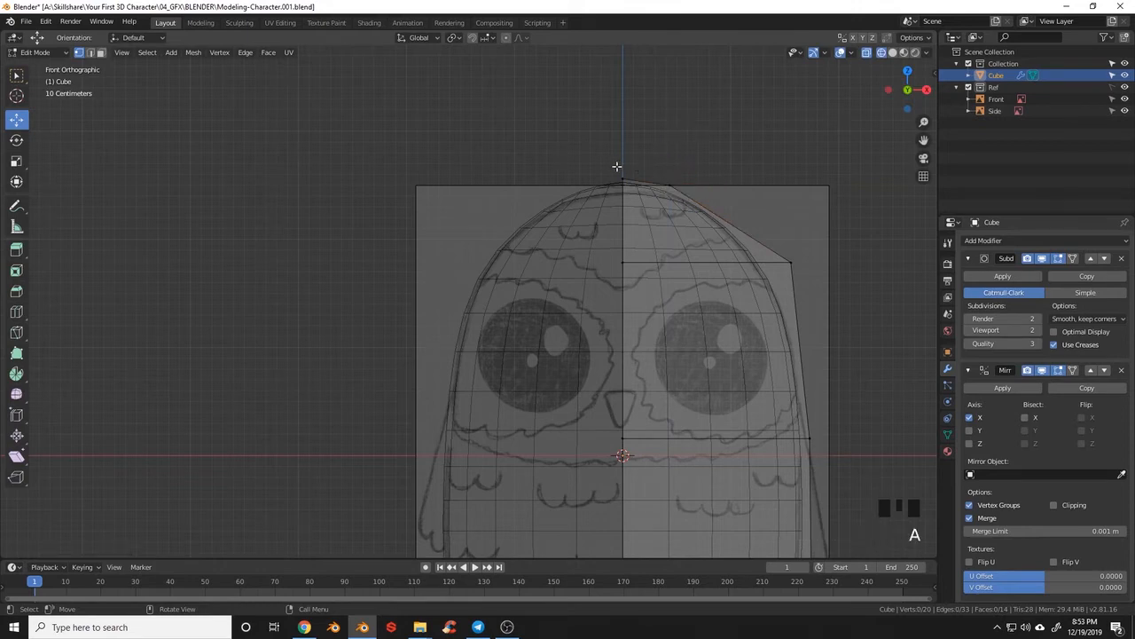
- Box-select the top centre vertices and lower them slightly to smooth the crown of the head
key("b")
left_click_drag(607, 165, 645, 205)
left_click_drag(622, 138, 622, 149)
middle_click_drag(742, 487, 682, 278, "shift")
key("a")
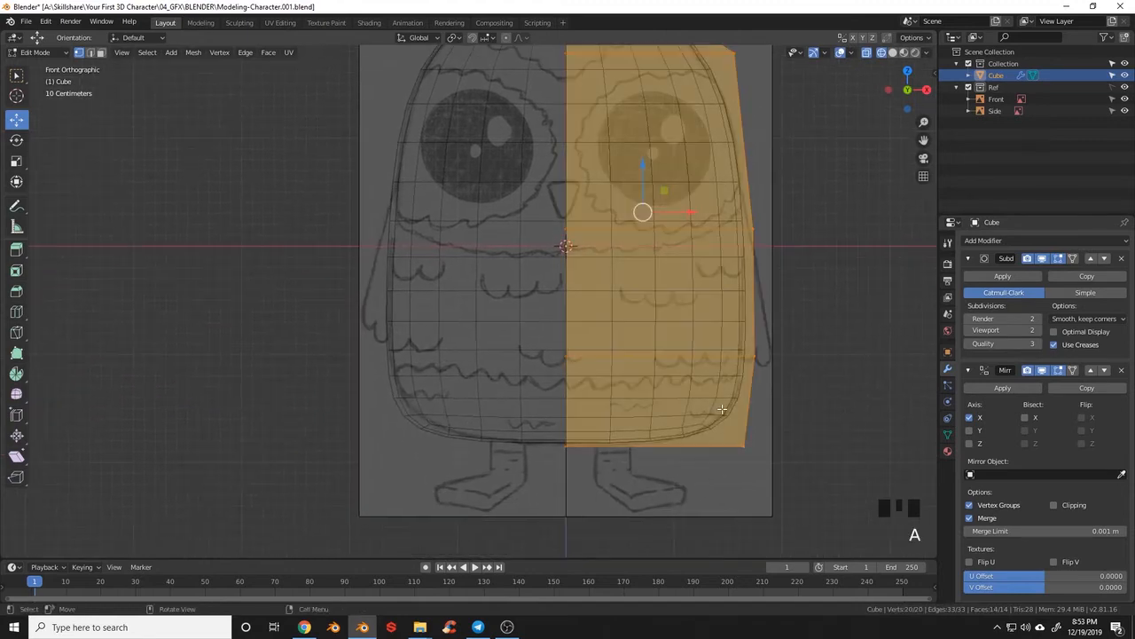
- In the right side view, box-select the middle loop's front vertices and move them forward along Y to the sketched beak
key("a")
key("Tab")
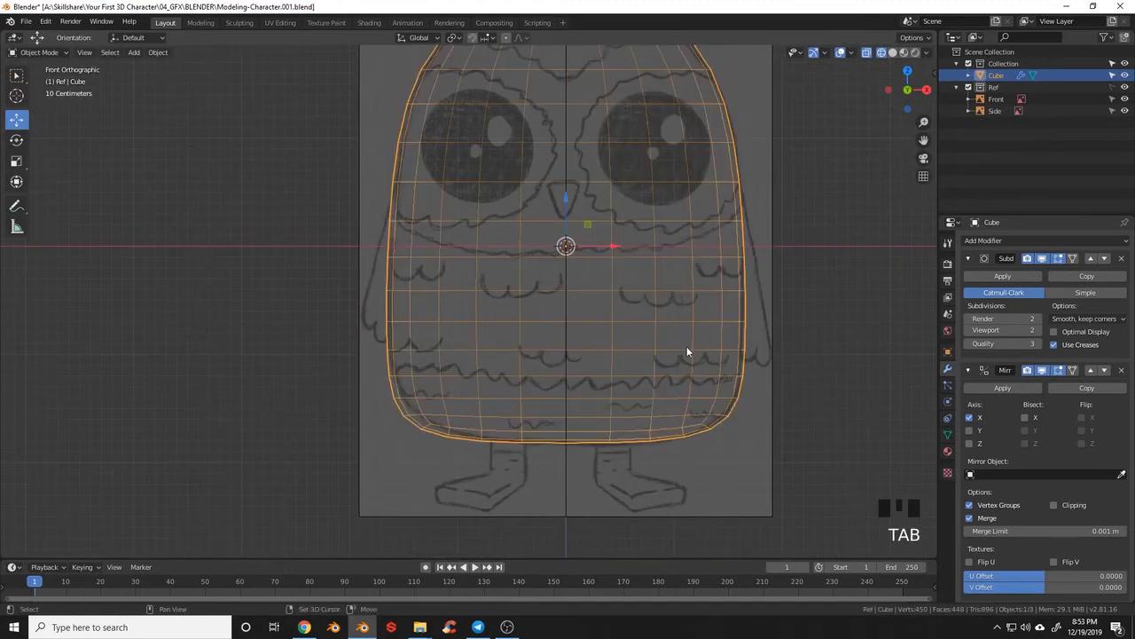
middle_click_drag(686, 346, 737, 437, "shift")
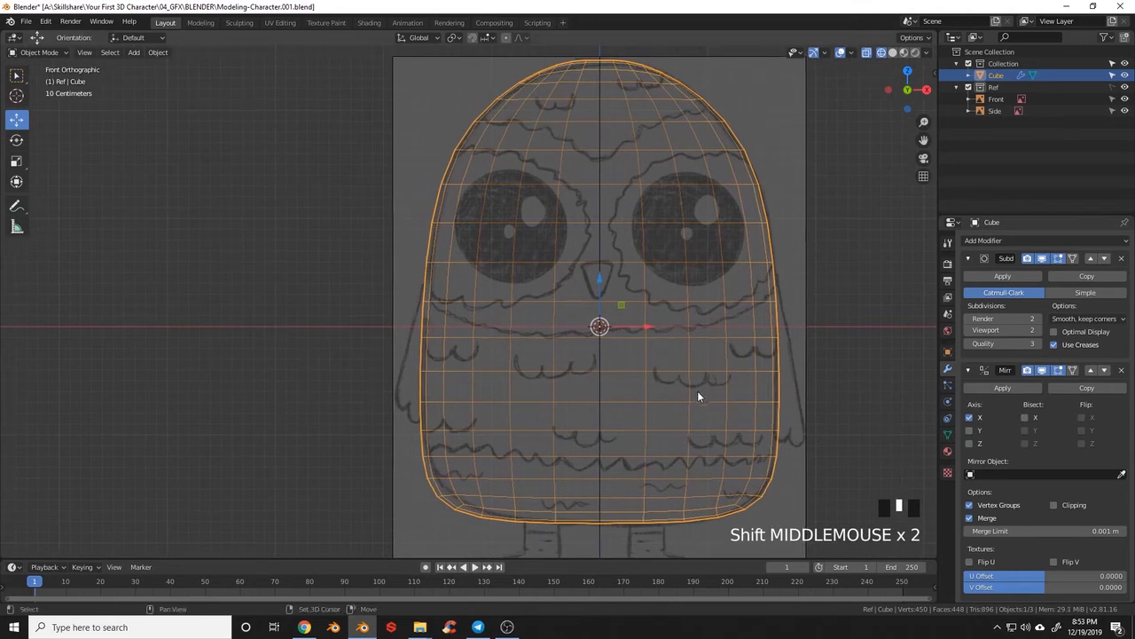
middle_click_drag(697, 396, 675, 287, "shift")
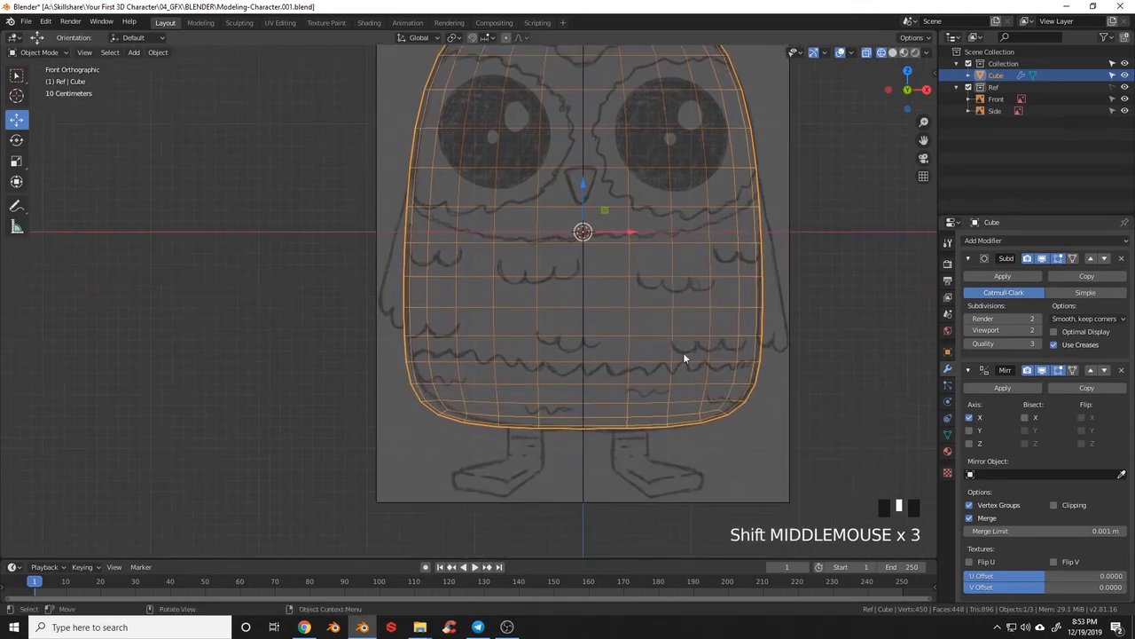
key("KP_3")
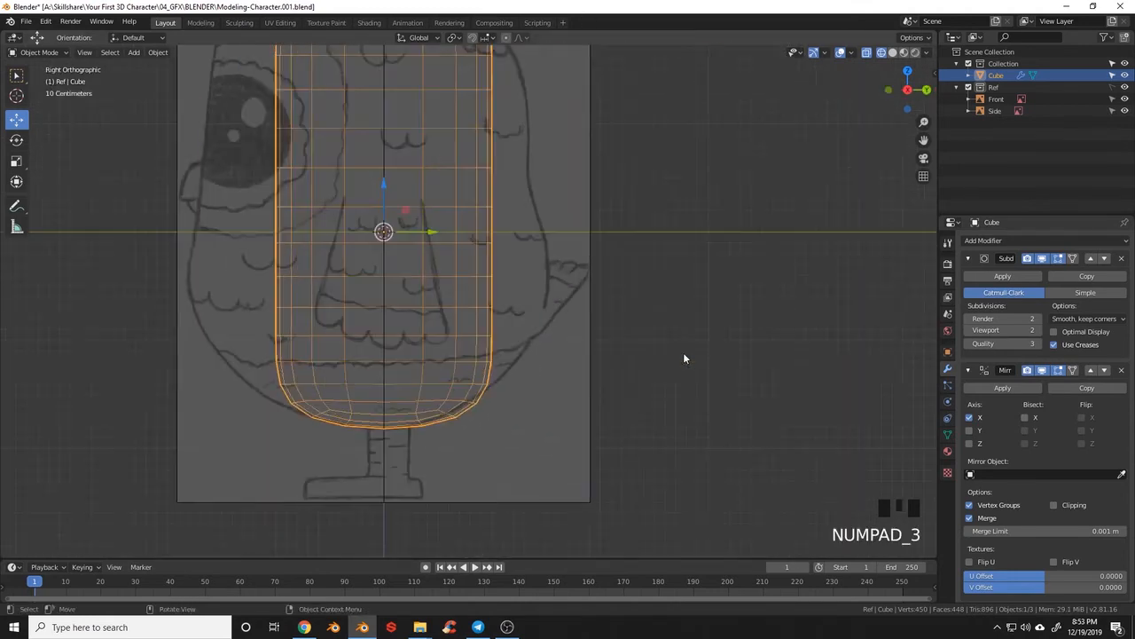
middle_click_drag(517, 291, 656, 351, "shift")
middle_click_drag(592, 316, 664, 354, "shift")
scroll(665, 388, "down", 1)
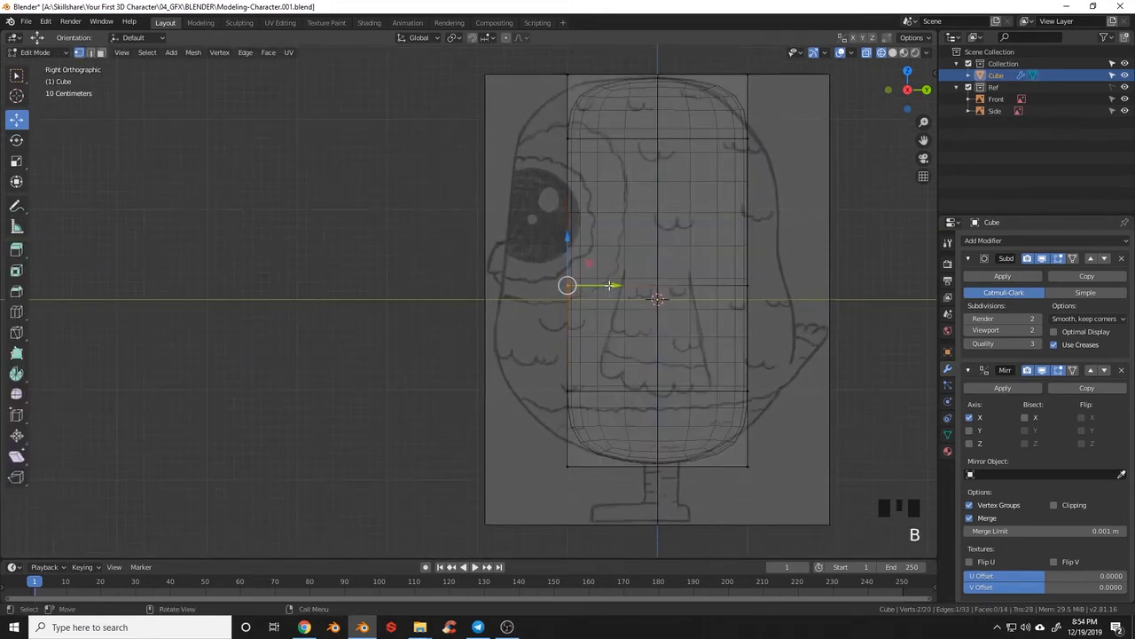
left_click_drag(605, 287, 517, 288)
key("a")
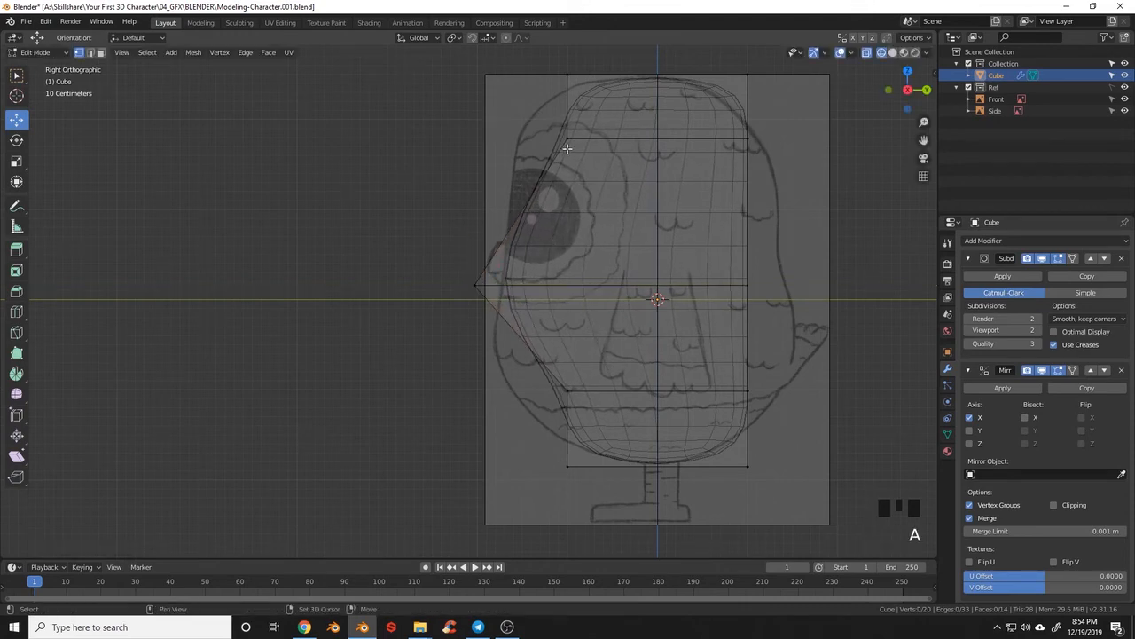
- Box-select the forehead loop's front vertices and move them forward along Y to the side sketch's outline
middle_click_drag(567, 149, 579, 196, "shift")
key("b")
mouse_move(558, 171)
left_mouse_down()
mouse_move(620, 208)
mouse_move(624, 185)
mouse_move(565, 170)
left_mouse_up()
key("a")
- Box-select the lower belly loop's front vertices and move them forward along Y to follow the sketched belly curve
middle_click_drag(561, 300, 570, 202, "shift")
middle_click_drag(628, 376, 642, 309, "shift")
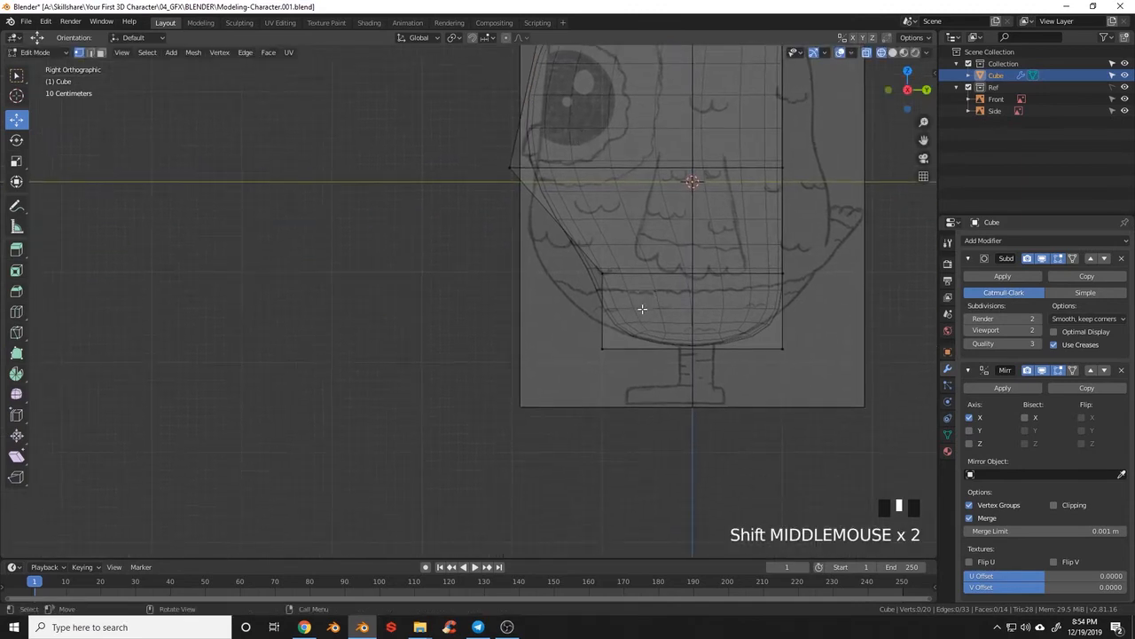
key("v")
key("b")
left_click_drag(590, 245, 578, 299)
key("a")
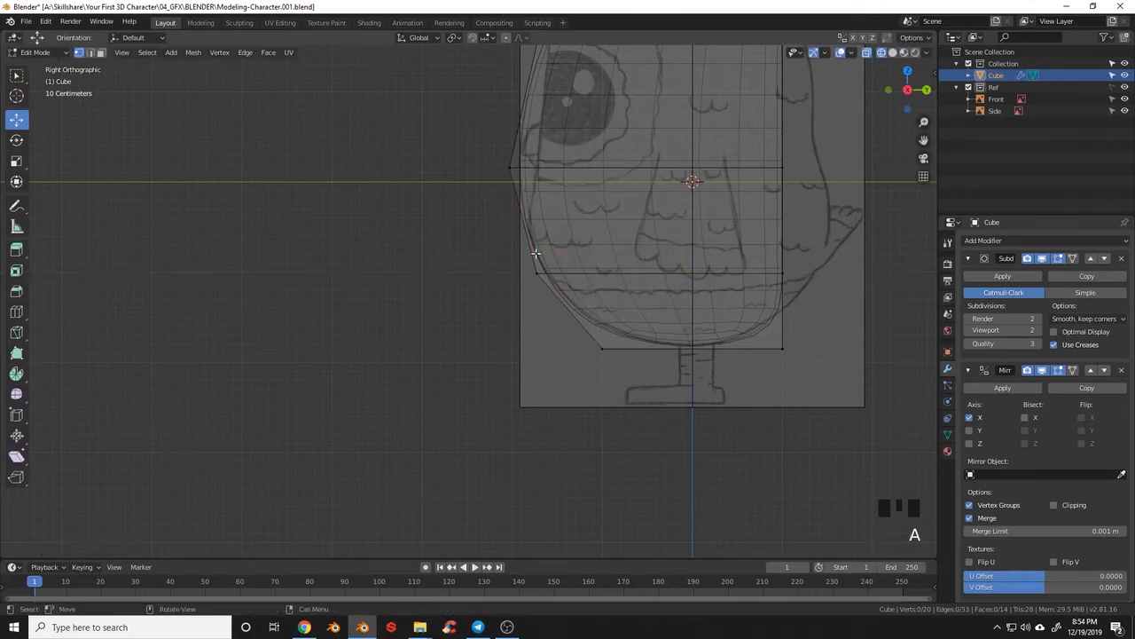
- Box-select the lower loop's back vertices and move them backward along Y toward the base of the sketched tail
middle_click_drag(726, 329, 587, 413, "shift")
middle_click_drag(624, 337, 634, 355, "shift")
key("b")
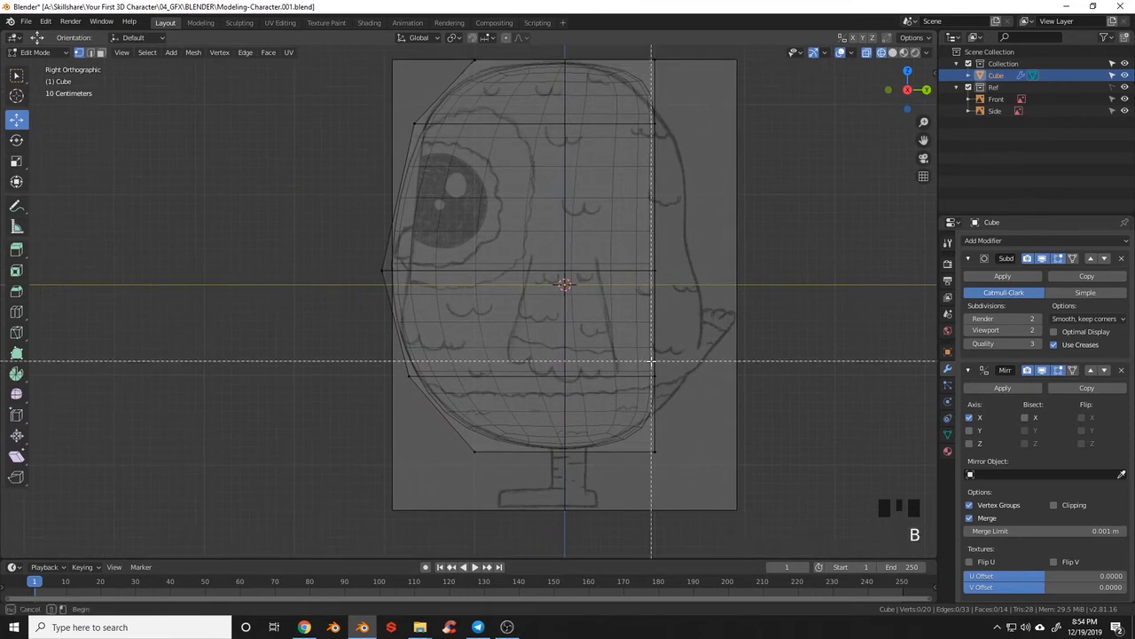
left_click_drag(637, 359, 729, 377)
key("a")
- Pull the bottom back vertices slightly inward and push the lower loop's back vertices a little further backward along Y
key("b")
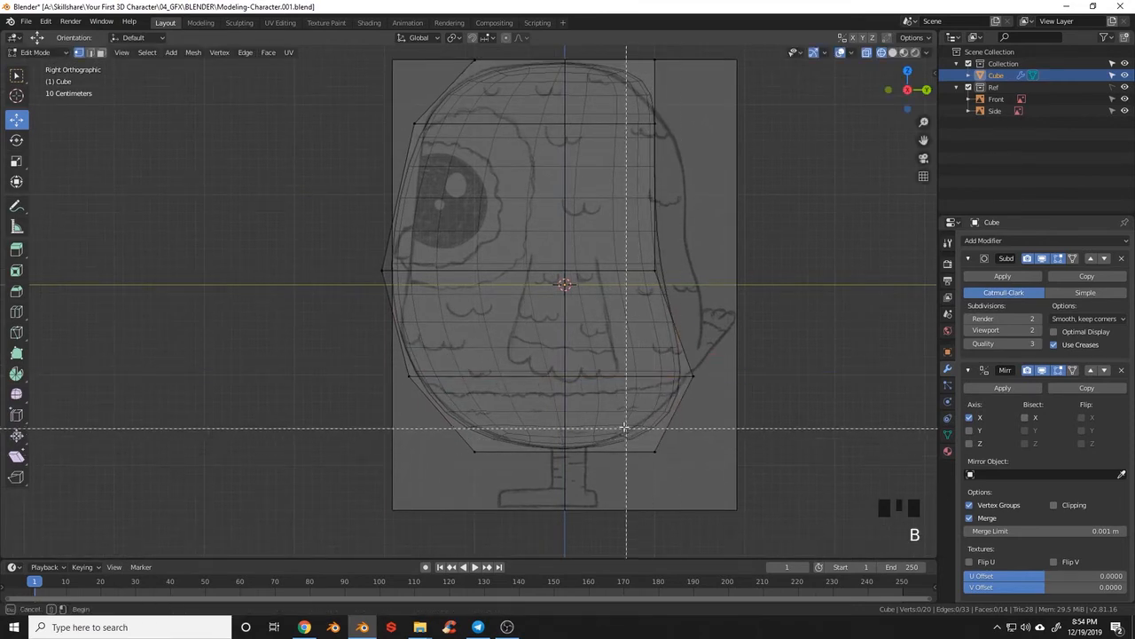
left_click_drag(634, 428, 679, 455)
middle_click_drag(680, 455, 692, 512, "shift")
key("b")
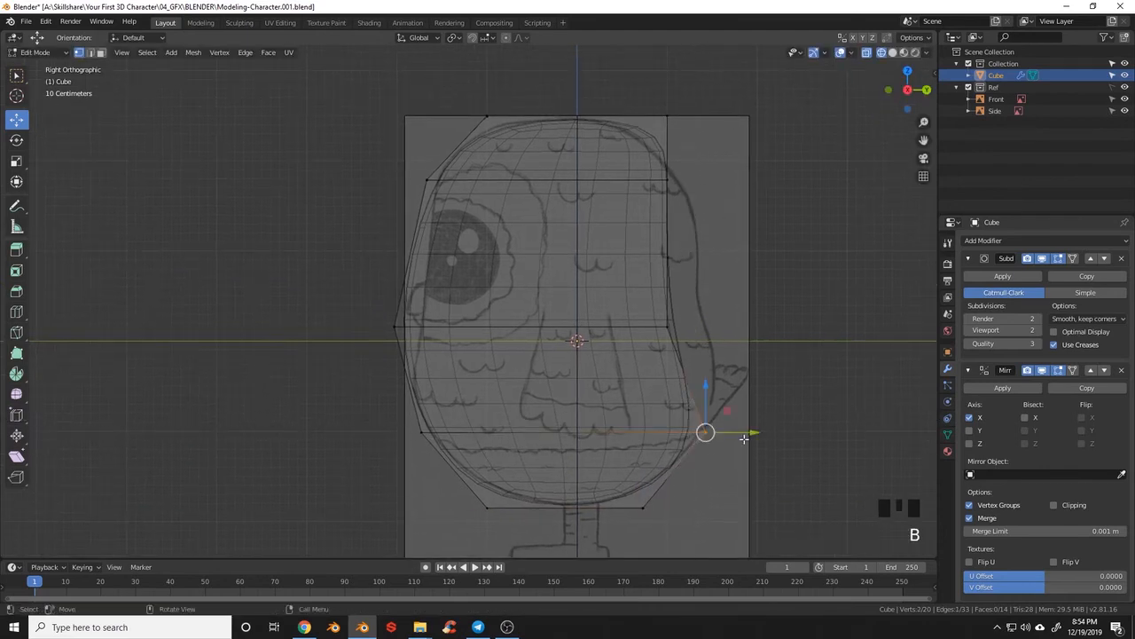
left_click_drag(743, 434, 752, 436)
key("a")
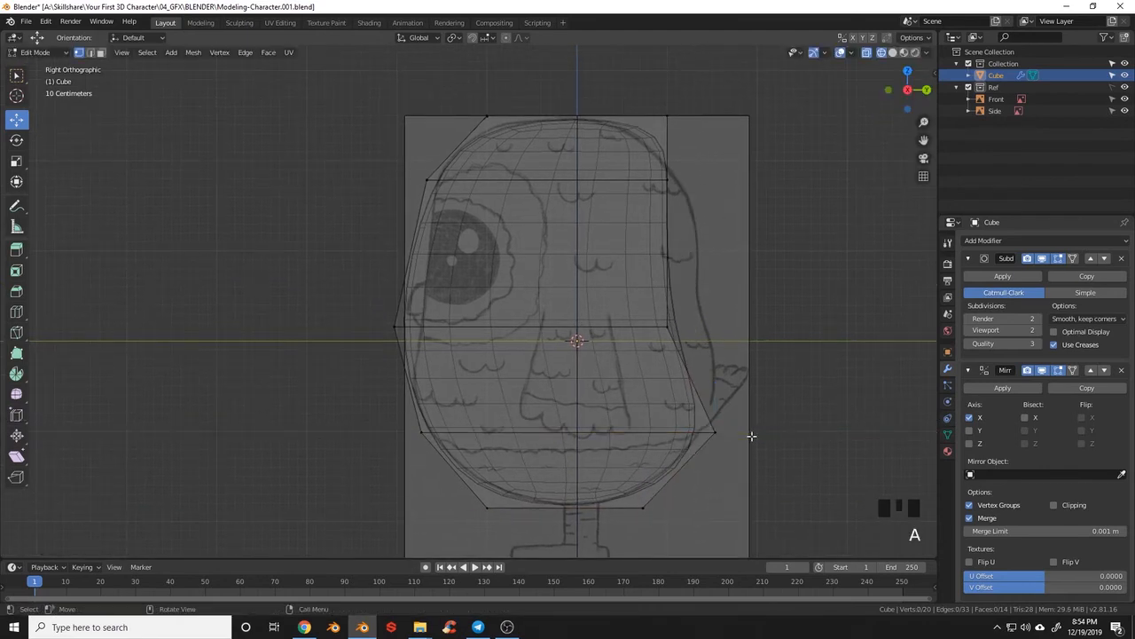
- Box-select the middle loop's back vertices and move them backward along Y to the sketched back outline
key("b")
left_click_drag(641, 316, 742, 329)
key("a")
middle_click_drag(706, 309, 716, 342, "shift")
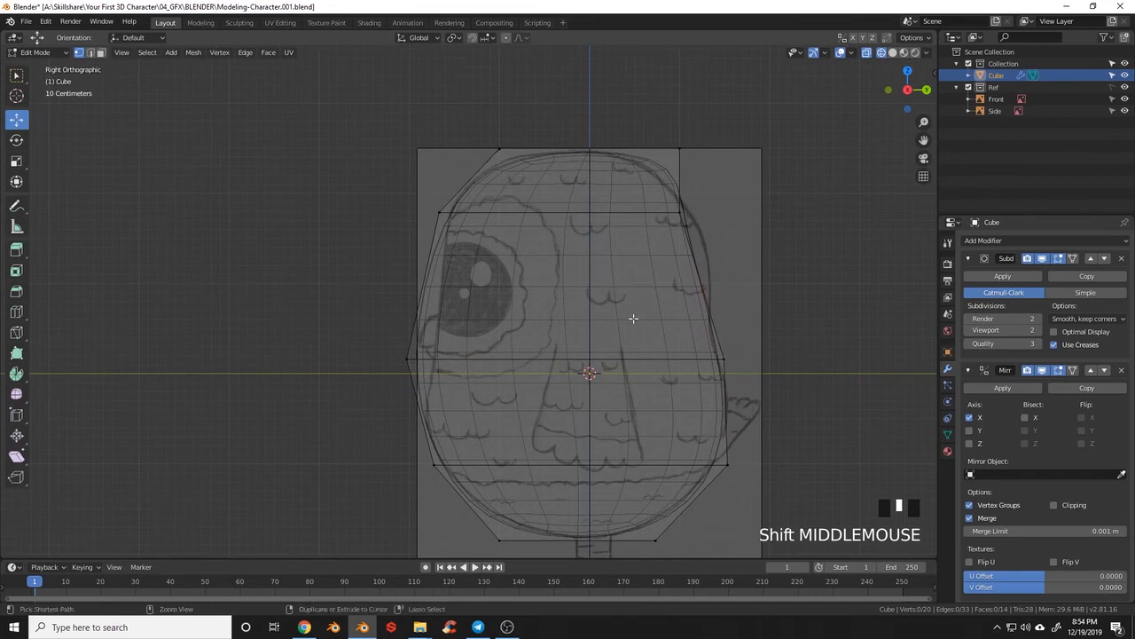
- Add a centred horizontal loop cut at eye level between the middle and forehead loops
key("ctrl+r")
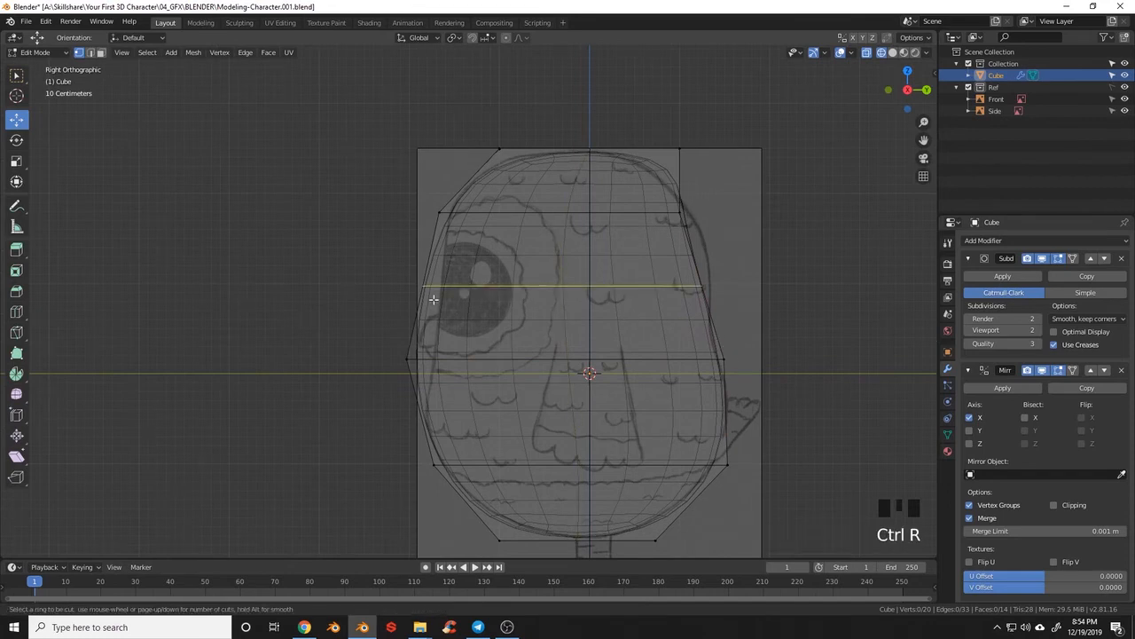
left_click(433, 299)
right_click(541, 318)
key("a")
- Box-select all vertices of the new eye-level loop and lower them along Z to the lower edge of the sketched eye
key("b")
left_click_drag(681, 269, 736, 300)
key("b")
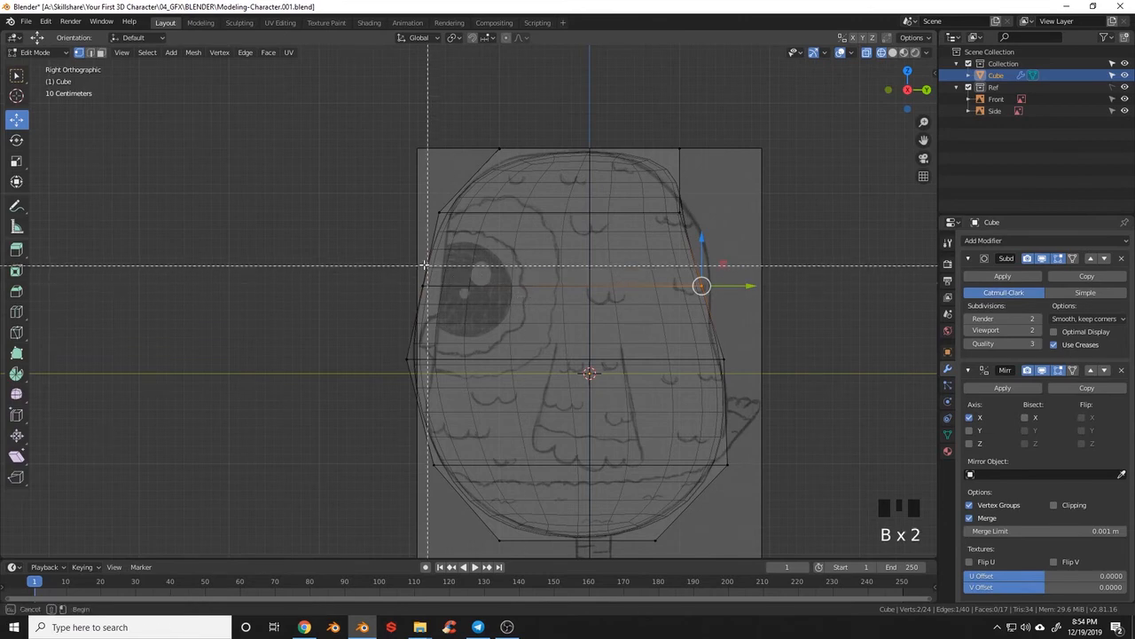
left_click_drag(385, 266, 842, 296)
left_click_drag(559, 247, 571, 275)
key("alt+a")
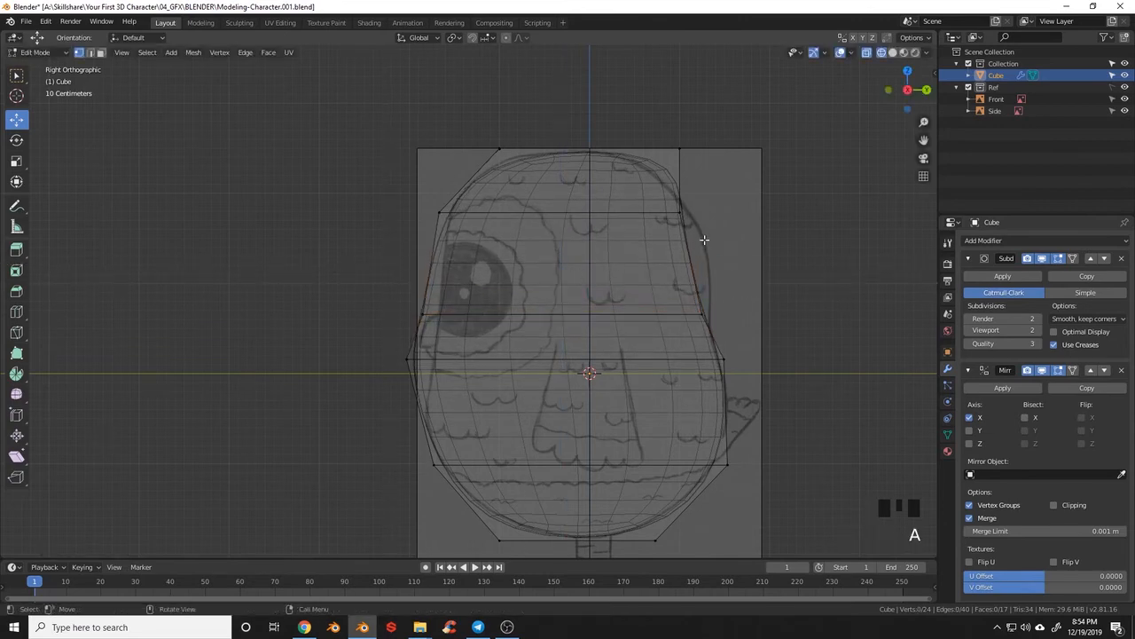
- Move the forehead loop's back vertices backward along Y and then down along Z to fit the back of the head
key("b")
left_click_drag(661, 200, 756, 218)
key("a")
key("b")
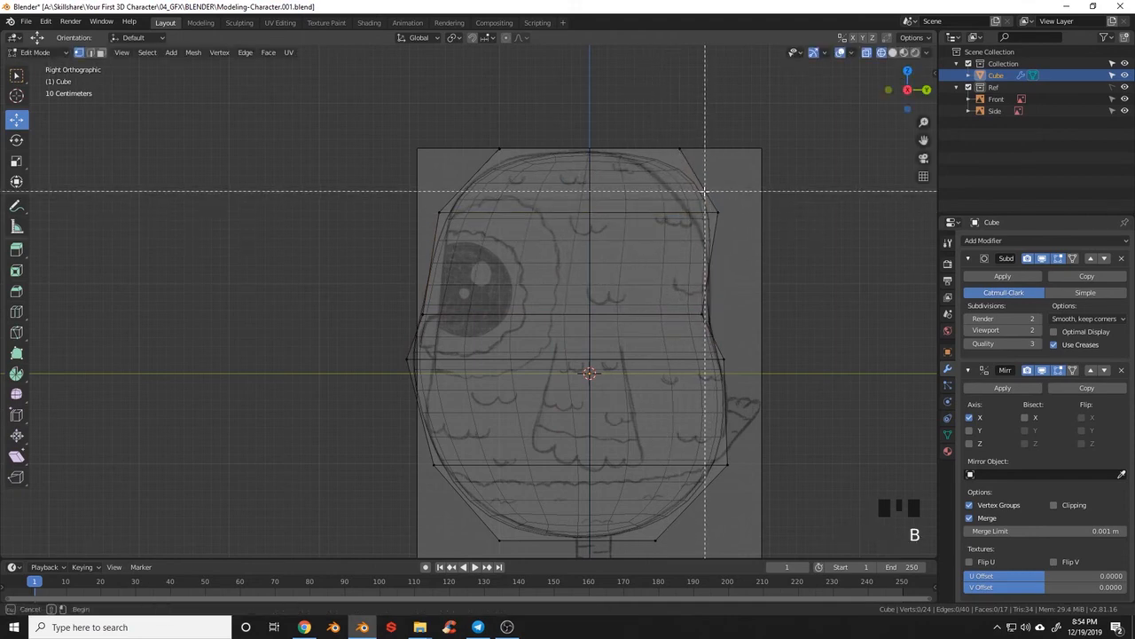
left_click_drag(705, 192, 729, 223)
left_click_drag(717, 166, 712, 210)
key("a")
- Box-select the top back vertices and move them inward and slightly up to round the back of the crown
key("b")
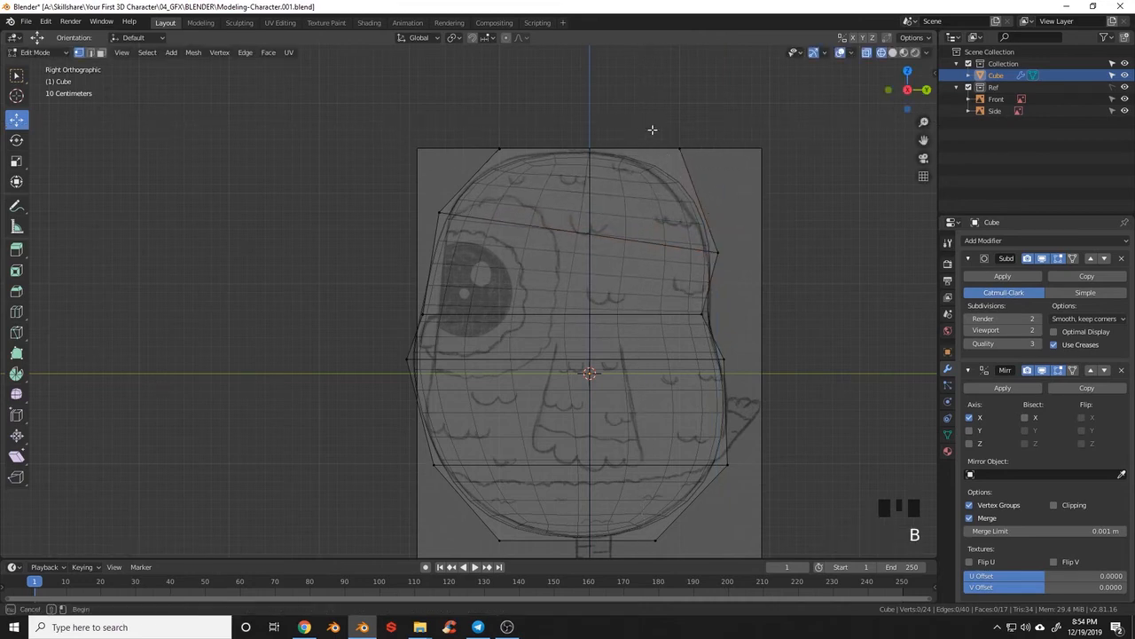
left_click_drag(654, 130, 706, 149)
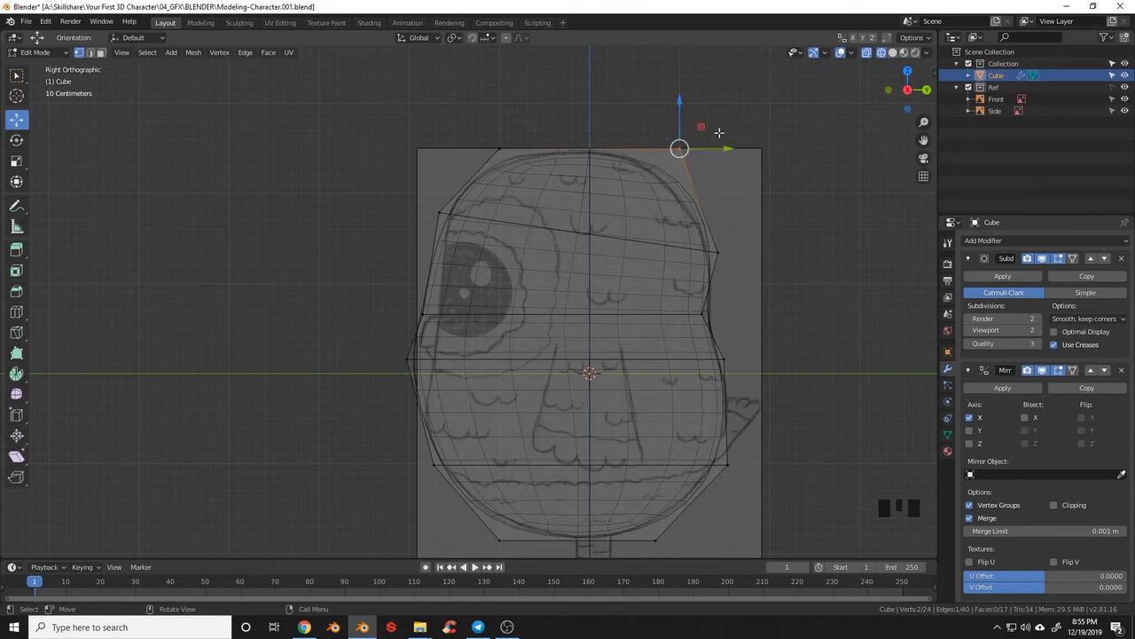
left_click_drag(698, 127, 678, 122)
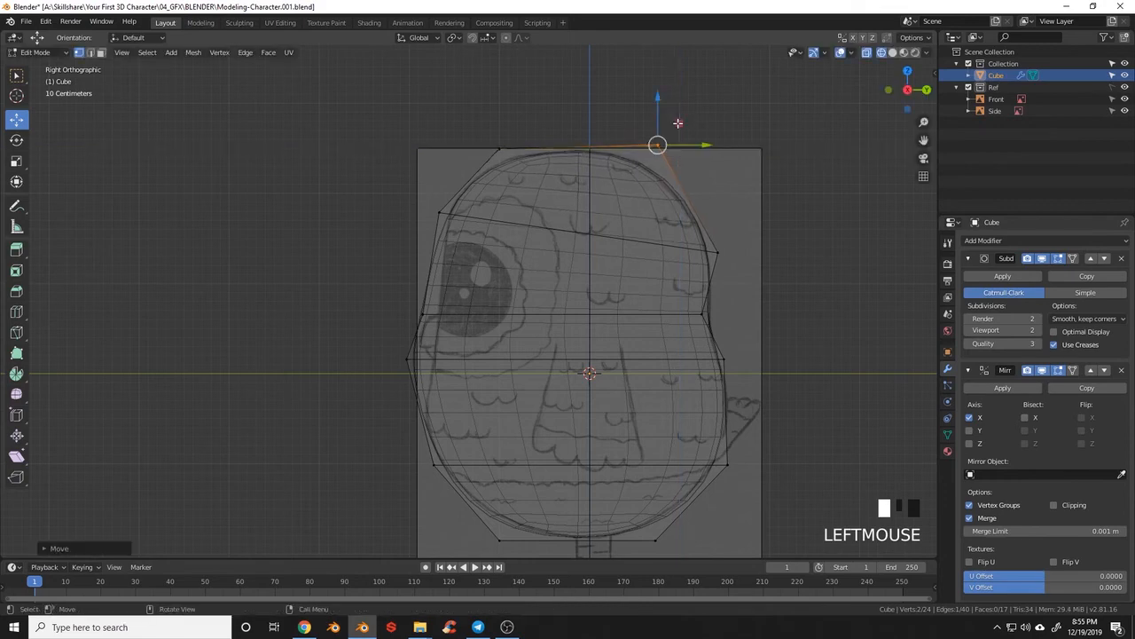
key("a")
- Box-select the middle loop's front vertices and move them slightly inward along Y toward the sketched chest
middle_click_drag(675, 273, 763, 228, "shift")
middle_click_drag(582, 289, 607, 291, "shift")
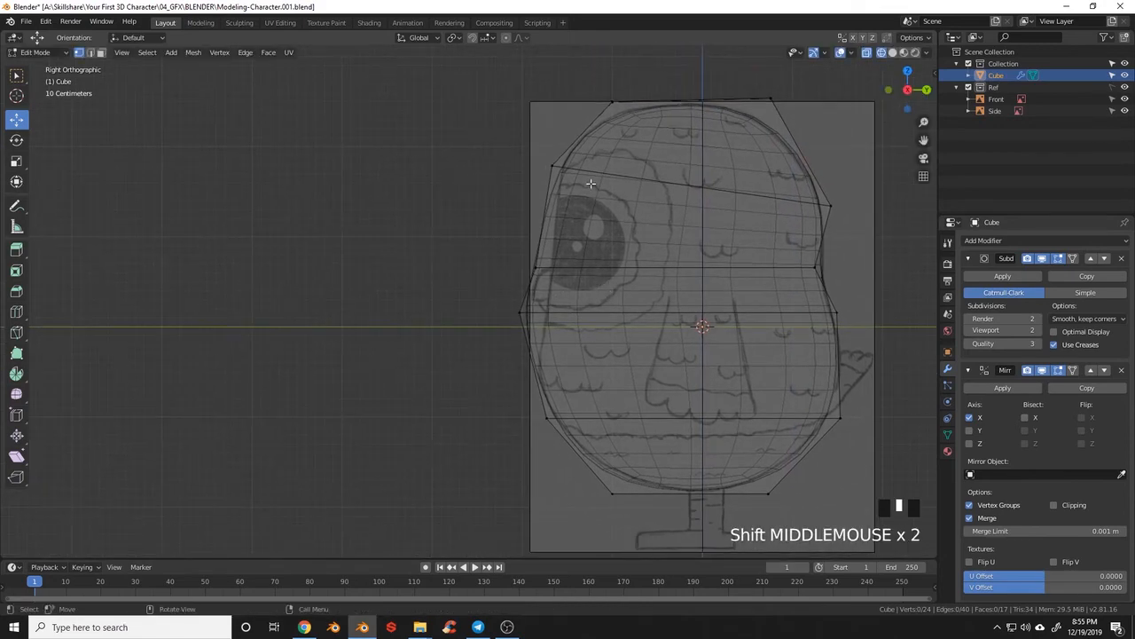
middle_click_drag(579, 278, 595, 296, "shift")
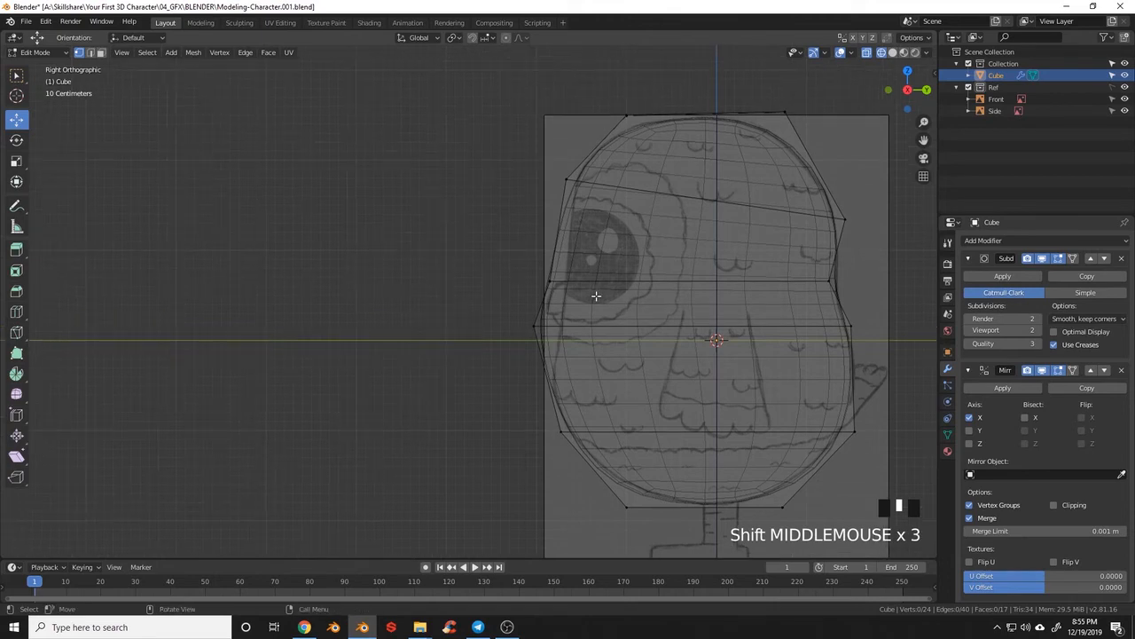
key("v")
left_click(568, 334)
key("b")
left_click_drag(496, 309, 584, 328)
- Box-select the front vertices of the loop below the eye and move them inward along Y to the sketched face line
key("v")
left_click(568, 282)
key("b")
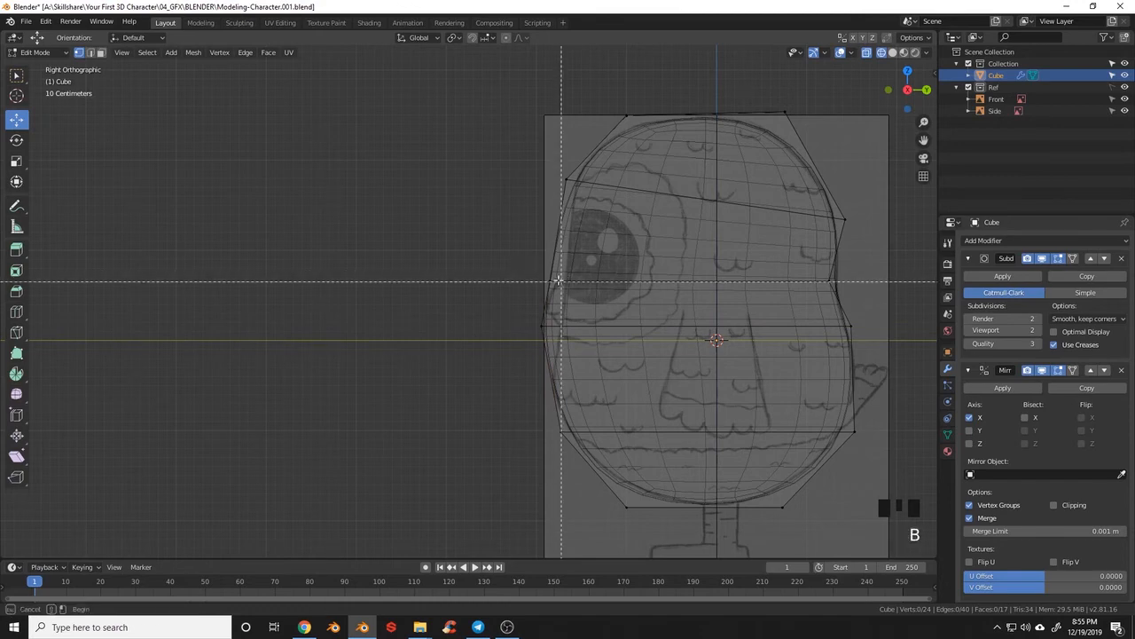
left_click_drag(508, 256, 606, 285)
key("alt+a")
- Circle-select the middle loop's front vertices and move them further inward along Y, behind the sketched beak
middle_click_drag(722, 331, 671, 325, "shift")
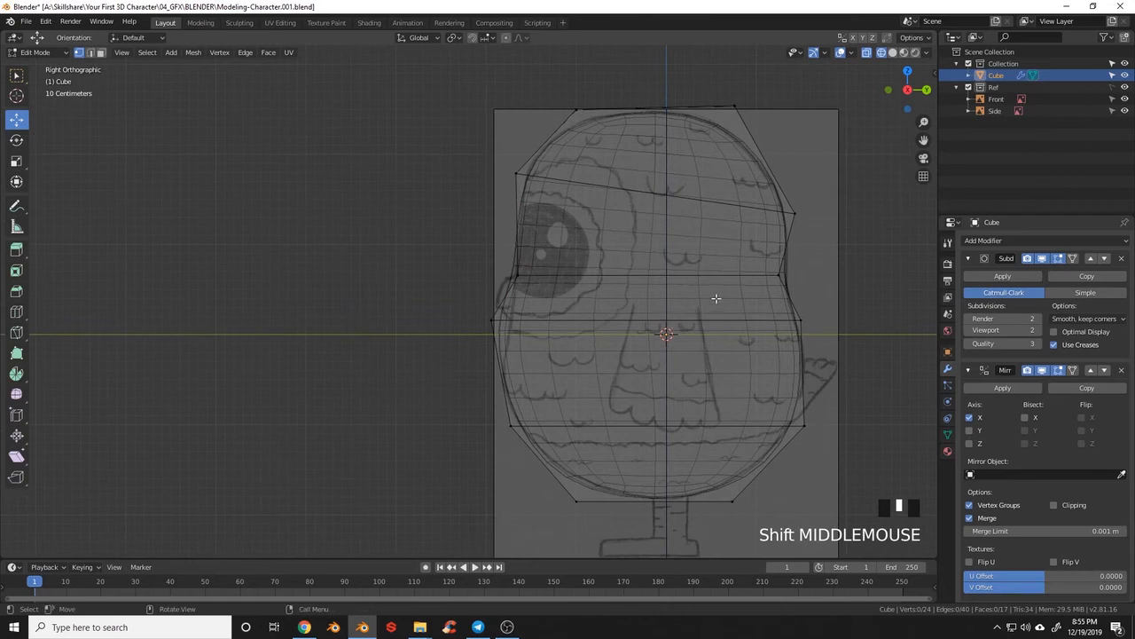
key("c")
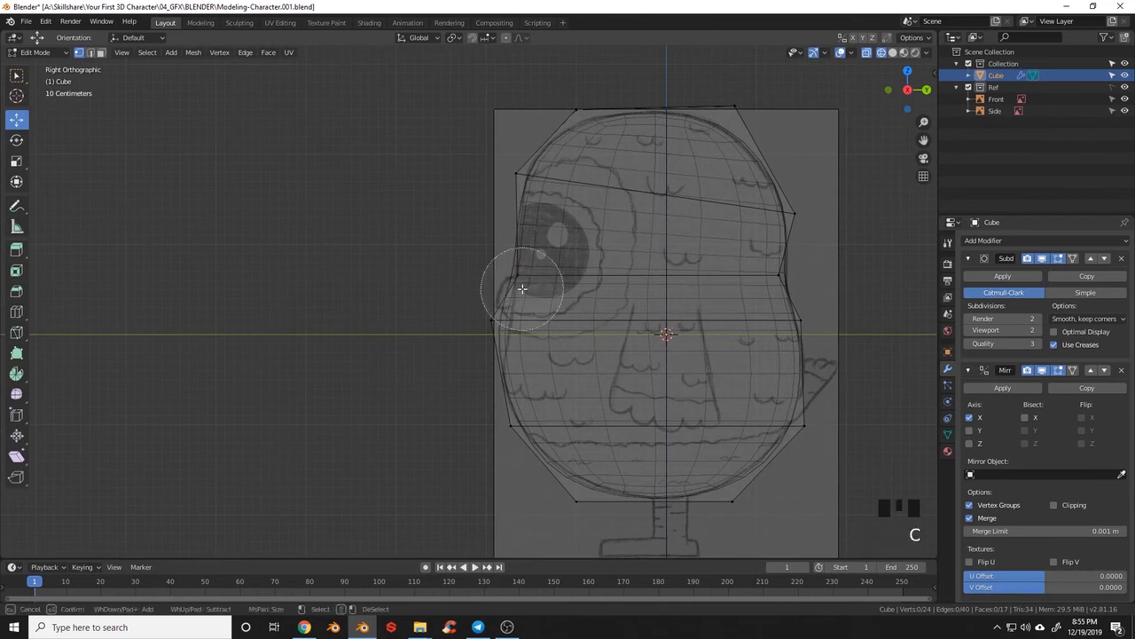
scroll(510, 381, "down", 3)
left_click(459, 329)
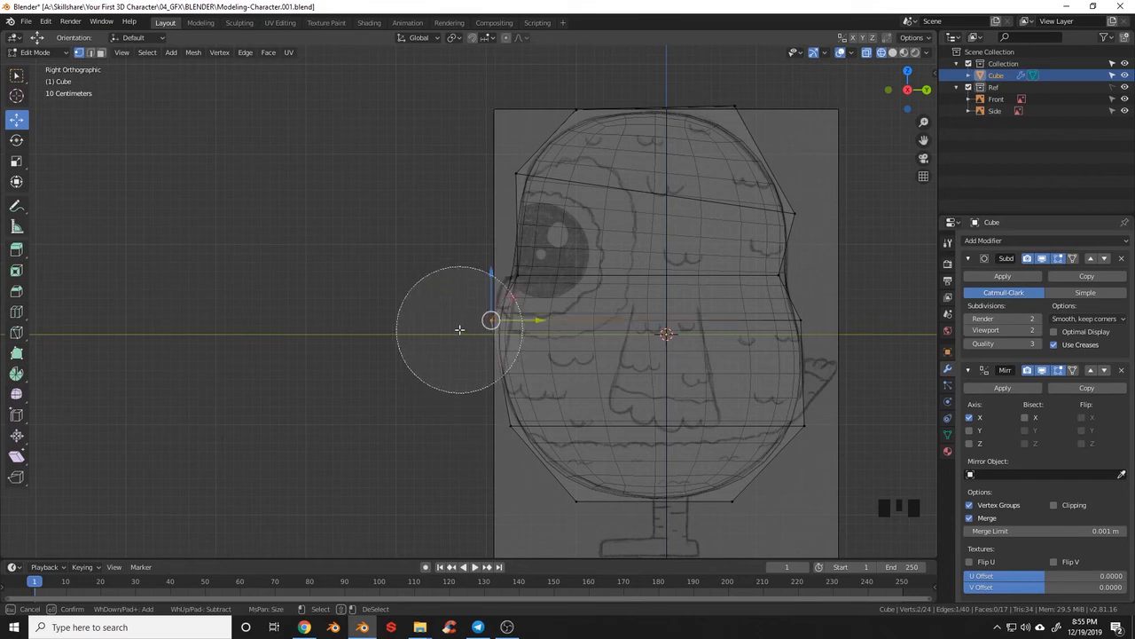
right_click(470, 324)
left_click_drag(492, 321, 550, 328)
key("a")
- Circle-select the lower belly loop's front vertices and move them slightly forward along Y to fill out the belly
middle_click_drag(526, 409, 555, 380, "shift")
key("v")
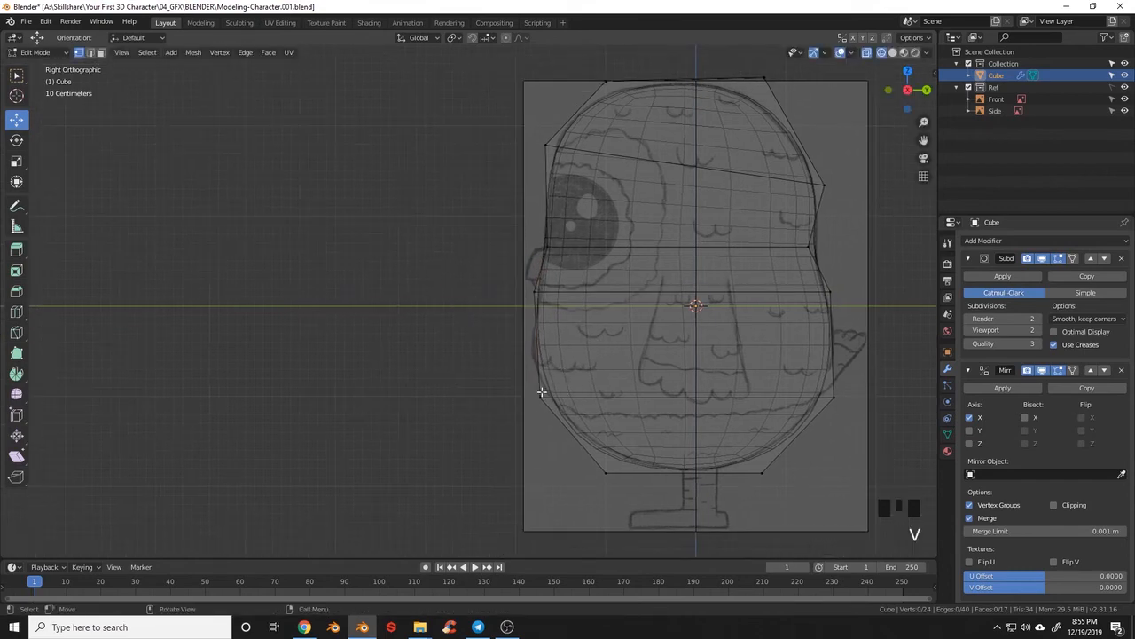
key("c")
scroll(568, 393, "up", 2)
left_click(539, 396)
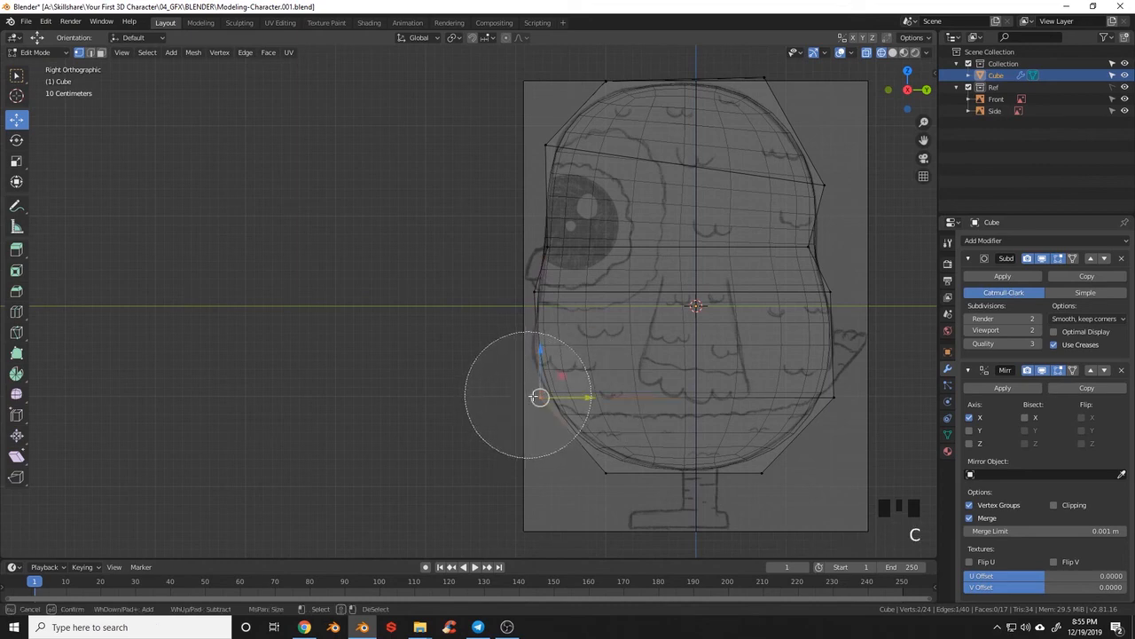
right_click(539, 396)
mouse_move(539, 396)
left_mouse_down()
mouse_move(571, 397)
mouse_move(560, 395)
left_mouse_up()
key("a")
- Return to Object Mode and switch the viewport shading to Solid
middle_click_drag(565, 281, 562, 371, "shift")
key("Tab")
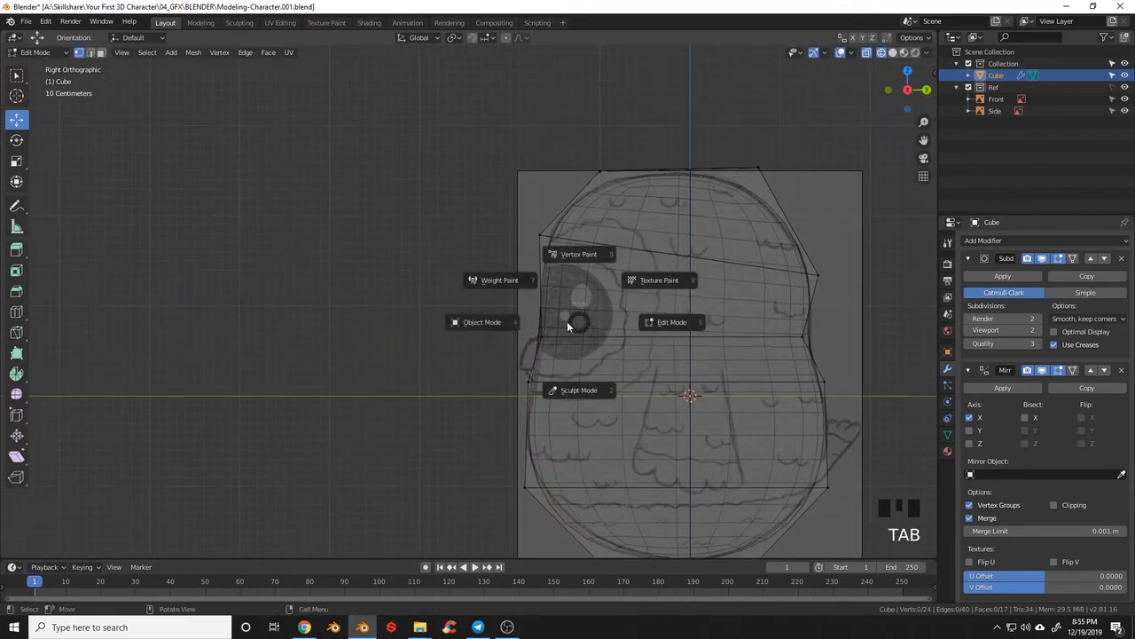
key("z")
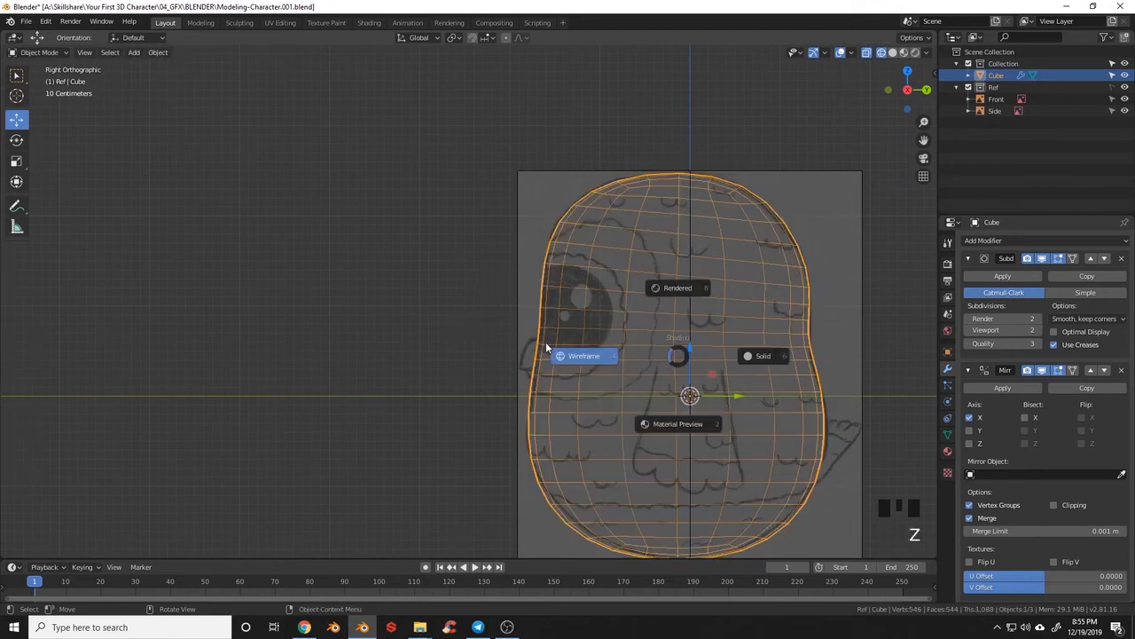
left_click(727, 355)
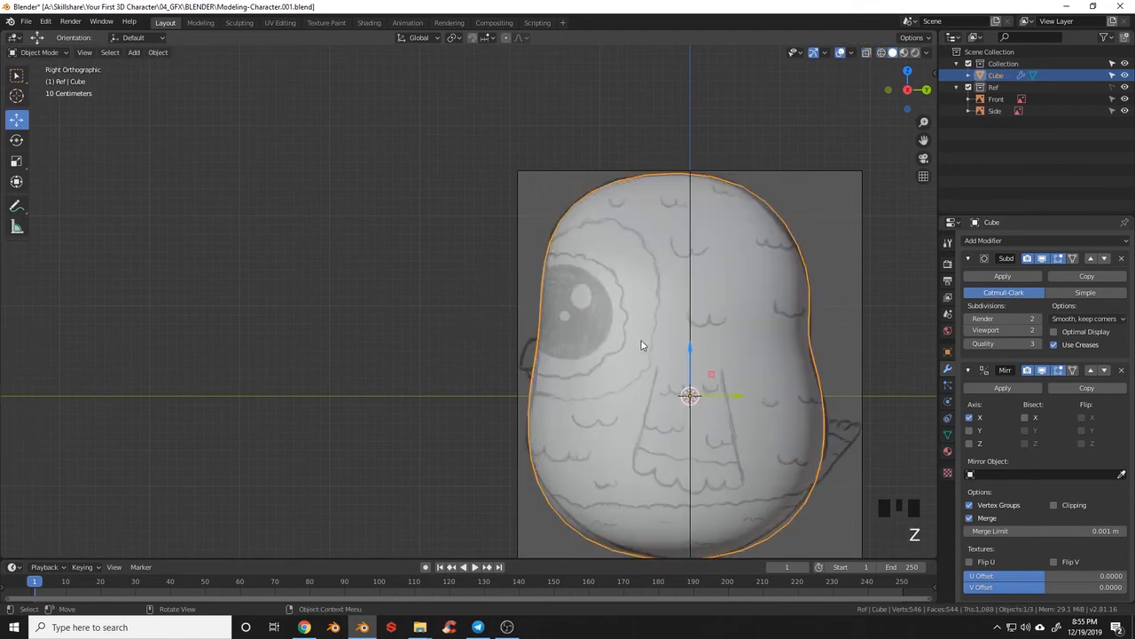
- Show the body from the top view and enter Edit Mode on the mesh
middle_click_drag(642, 345, 672, 398)
key("KP_7")
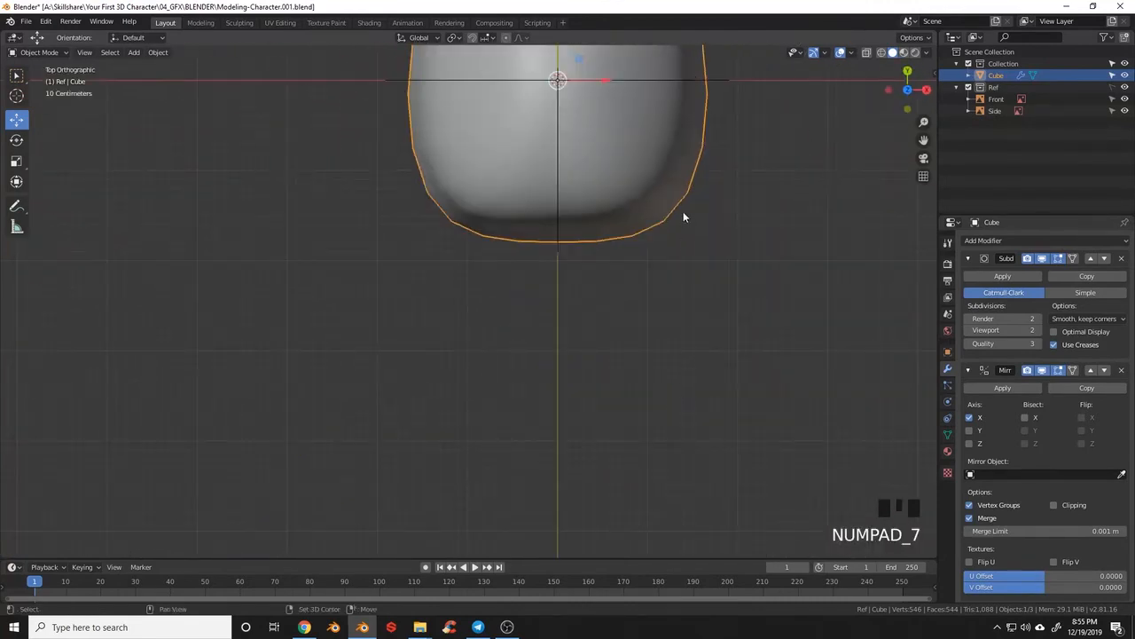
middle_click_drag(683, 217, 684, 355, "shift")
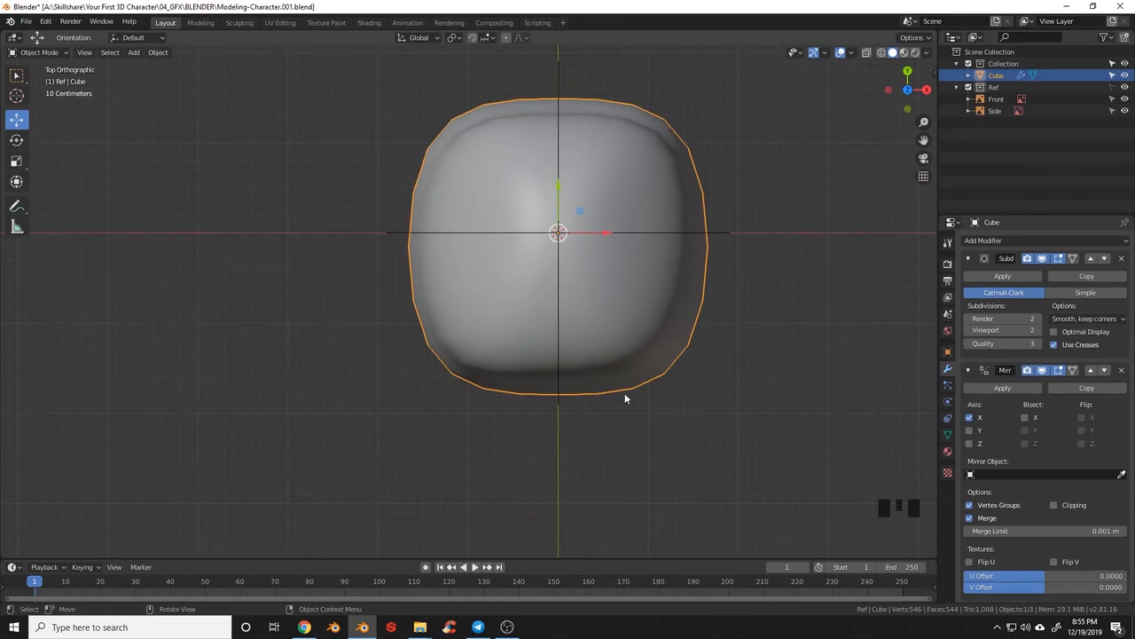
key("Tab")
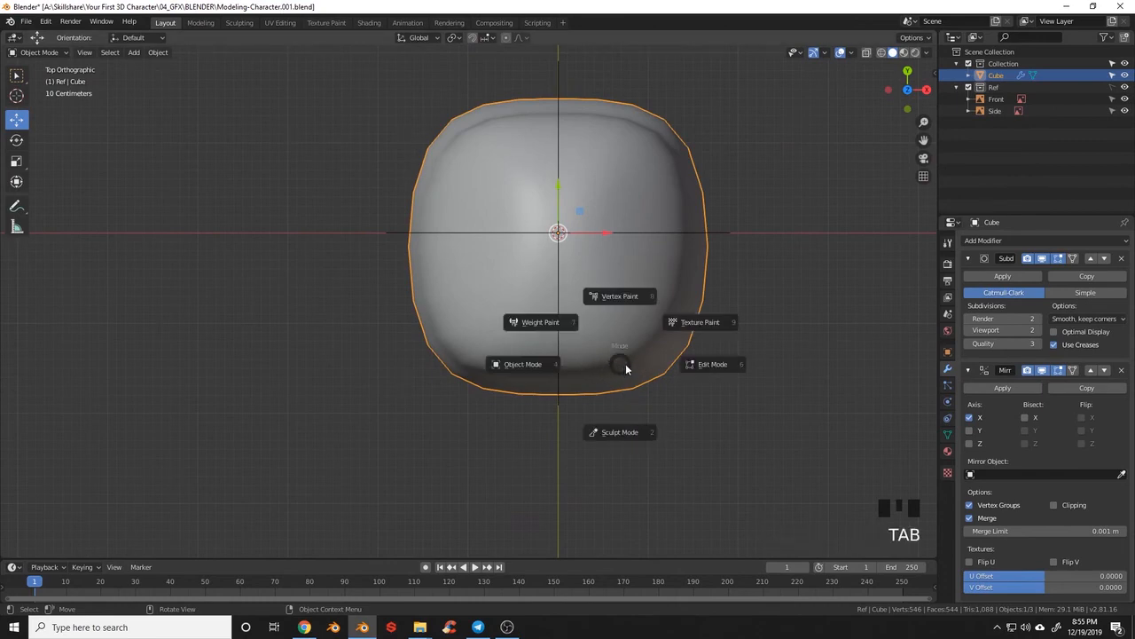
left_click(701, 373)
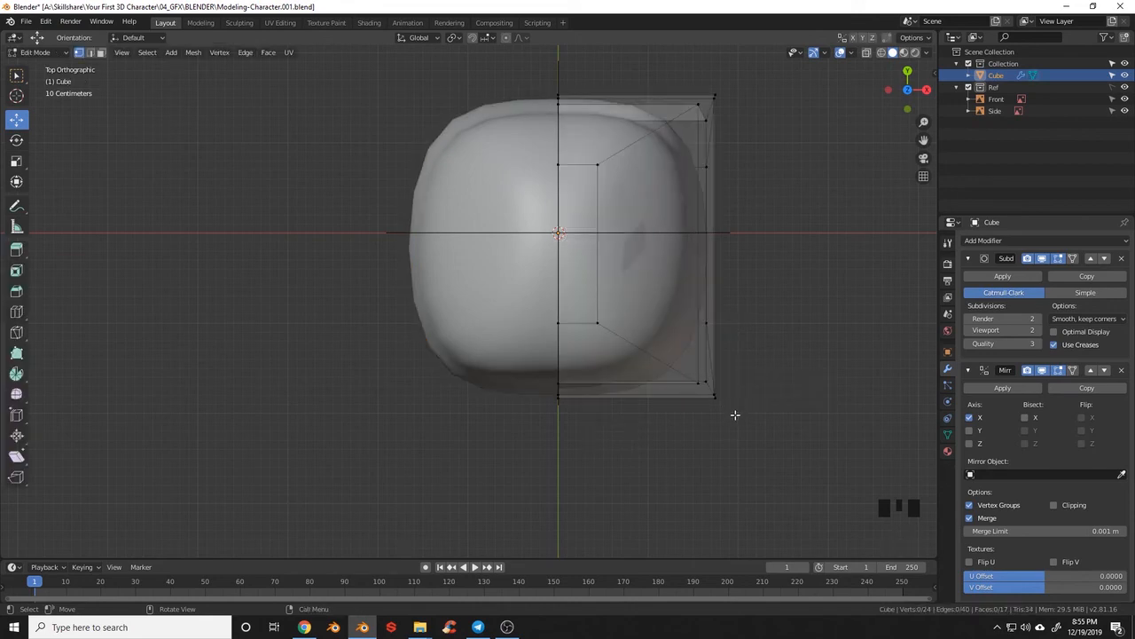
- Switch the viewport shading to Wireframe and show the whole body from the front
key("z")
left_click(673, 415)
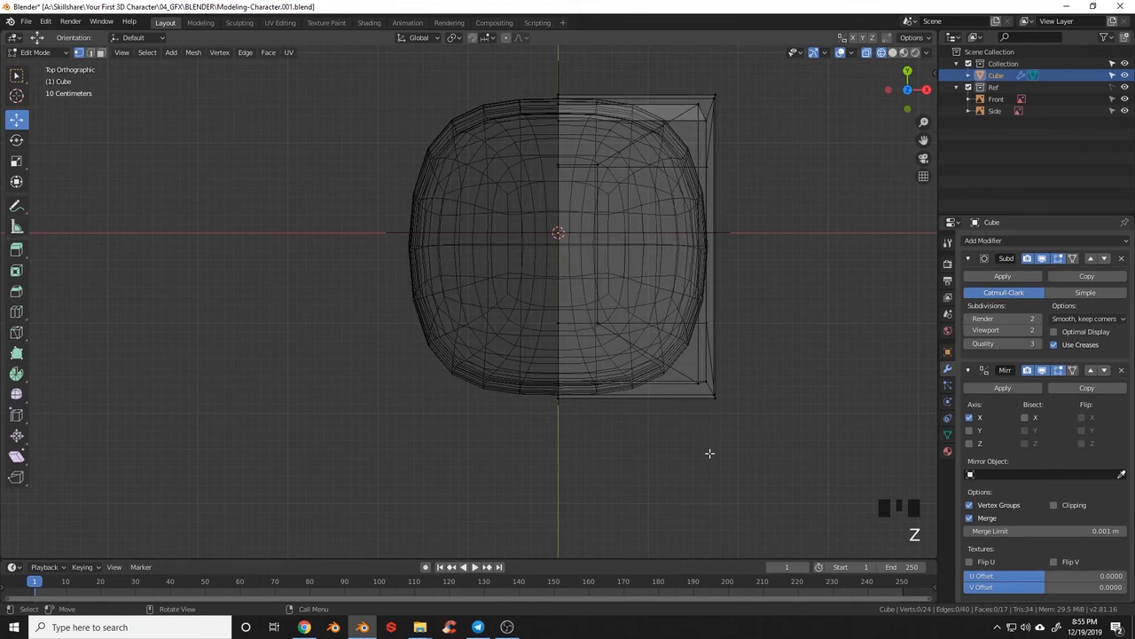
key("KP_1")
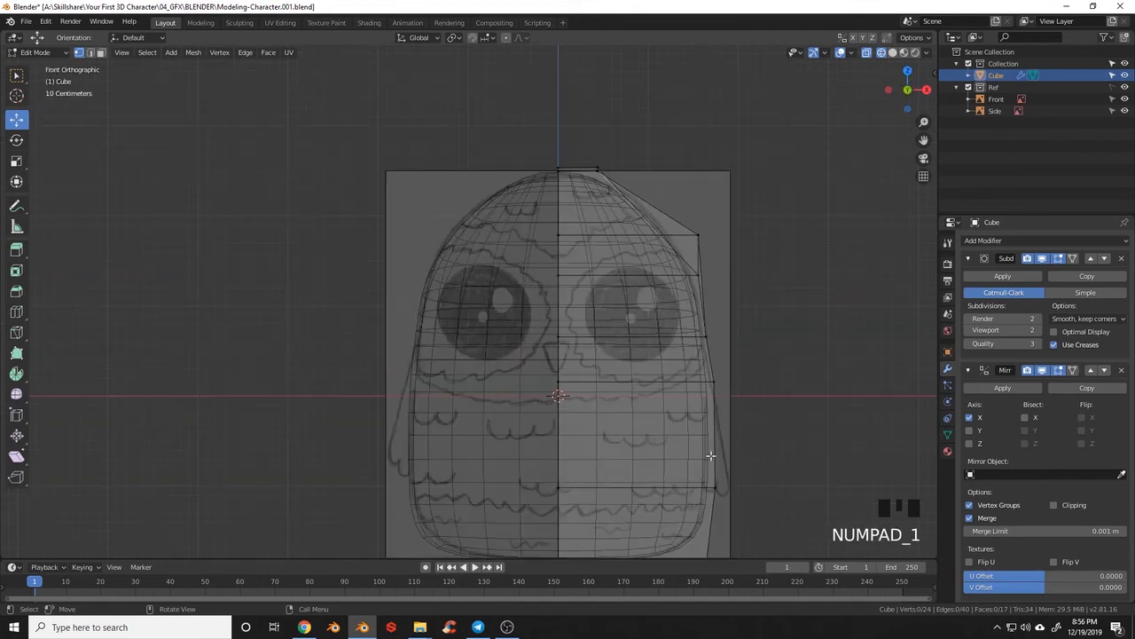
middle_click_drag(711, 456, 650, 448, "shift")
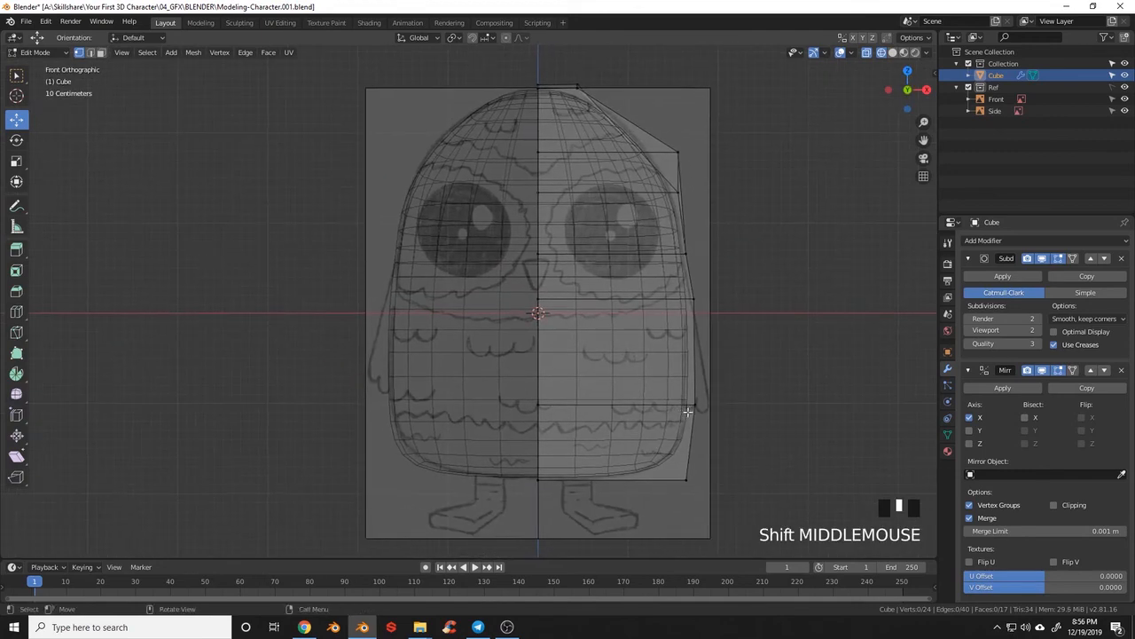
- Box-select the body's outer side vertices at mid-height in Solid shading and try to move them inward along X
key("z")
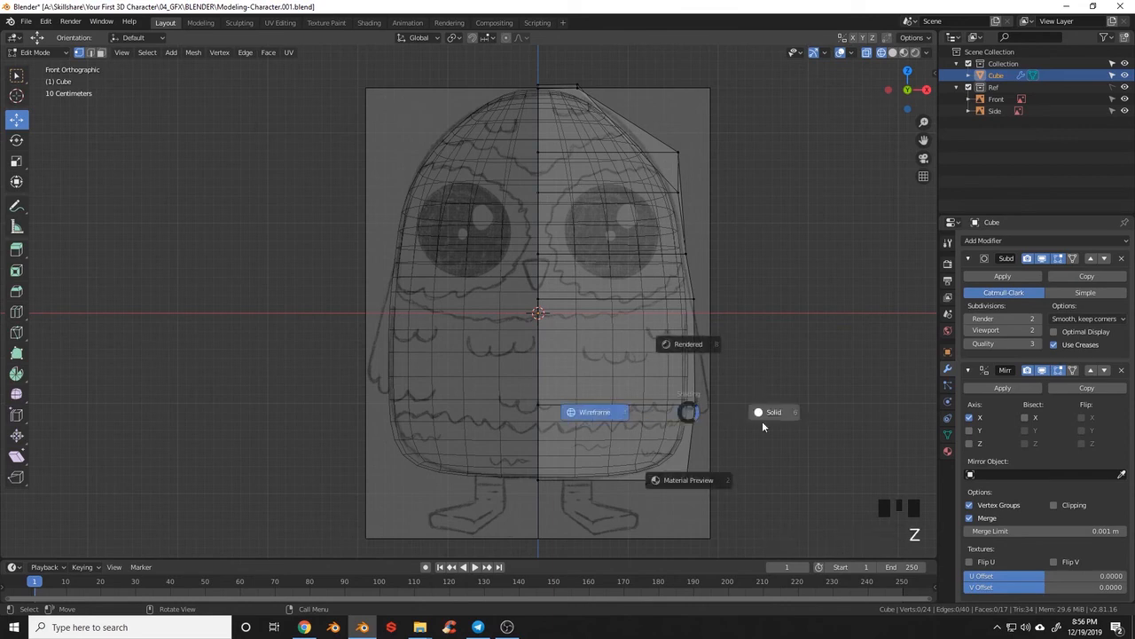
left_click(760, 417)
key("b")
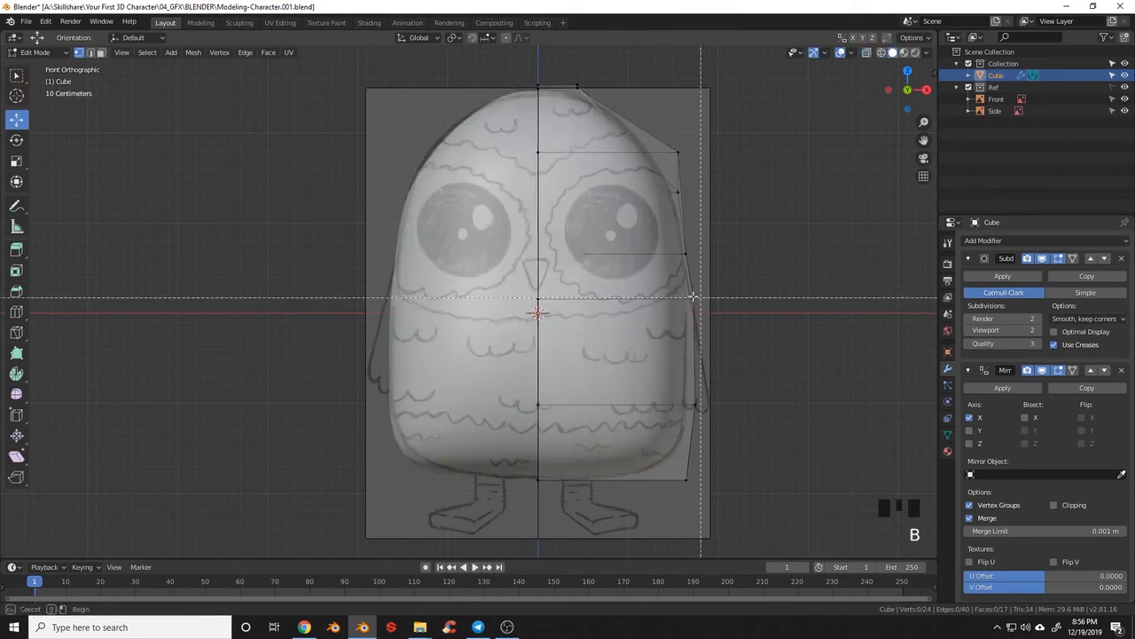
left_click_drag(670, 250, 766, 361)
left_click(725, 278)
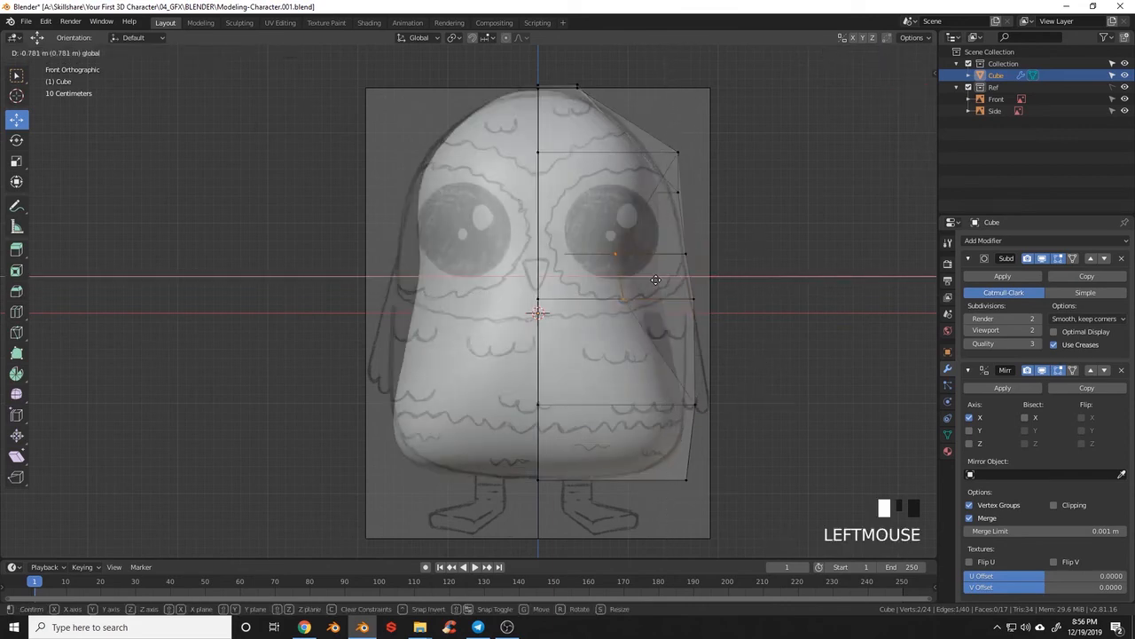
middle_click_drag(719, 337, 680, 378)
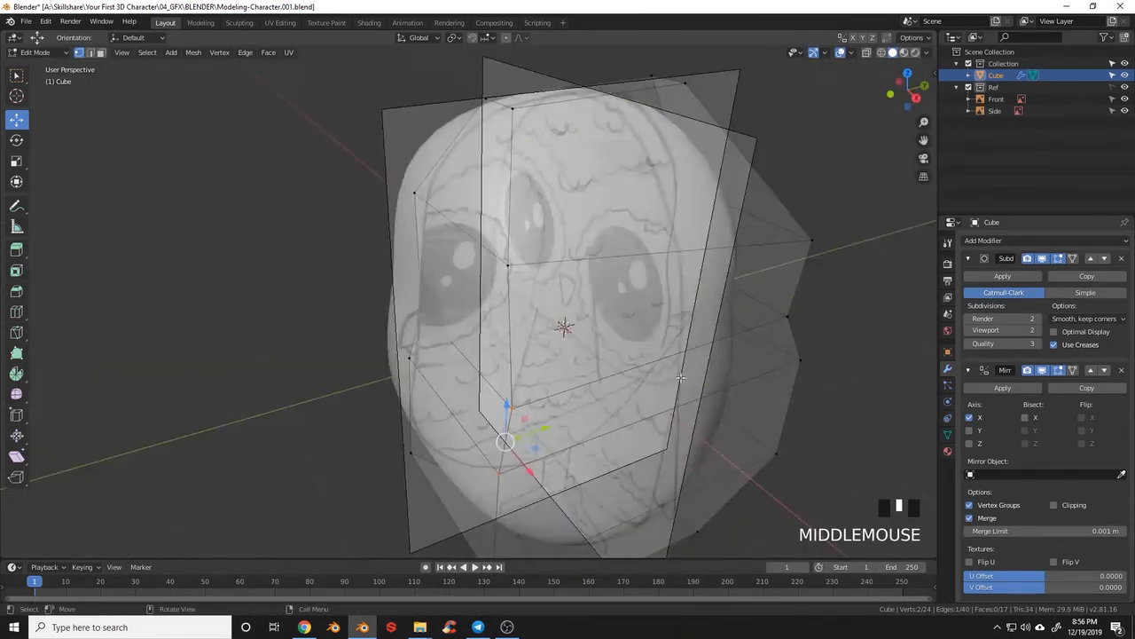
key("KP_1")
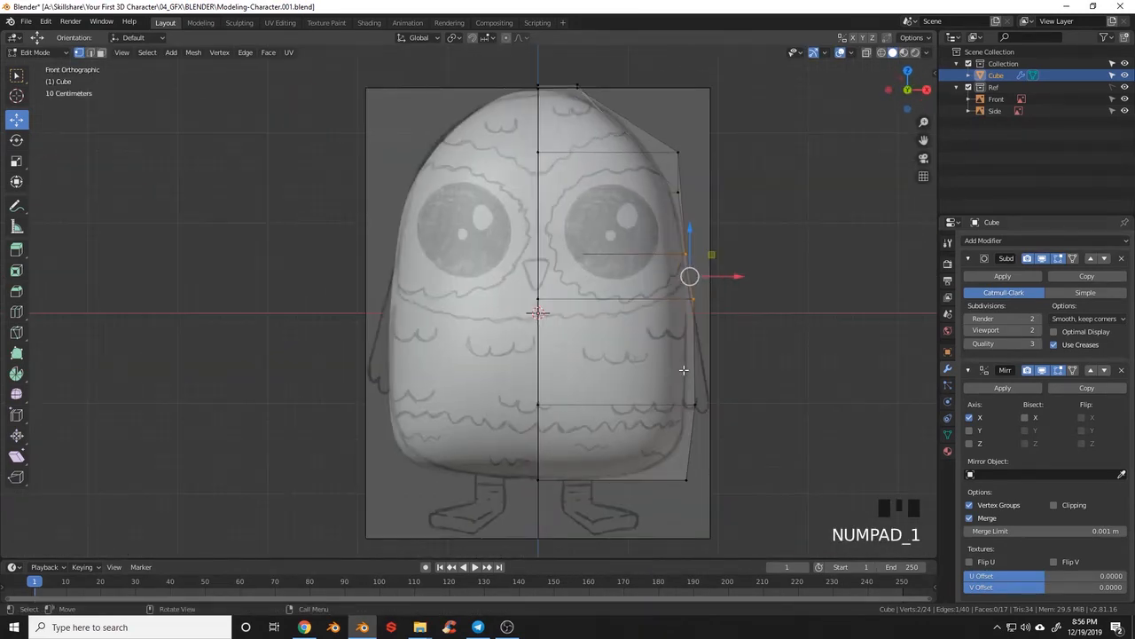
- In Wireframe shading from the top view, box-select the front outer corner vertices and move them slightly inward along X and Y
key("z")
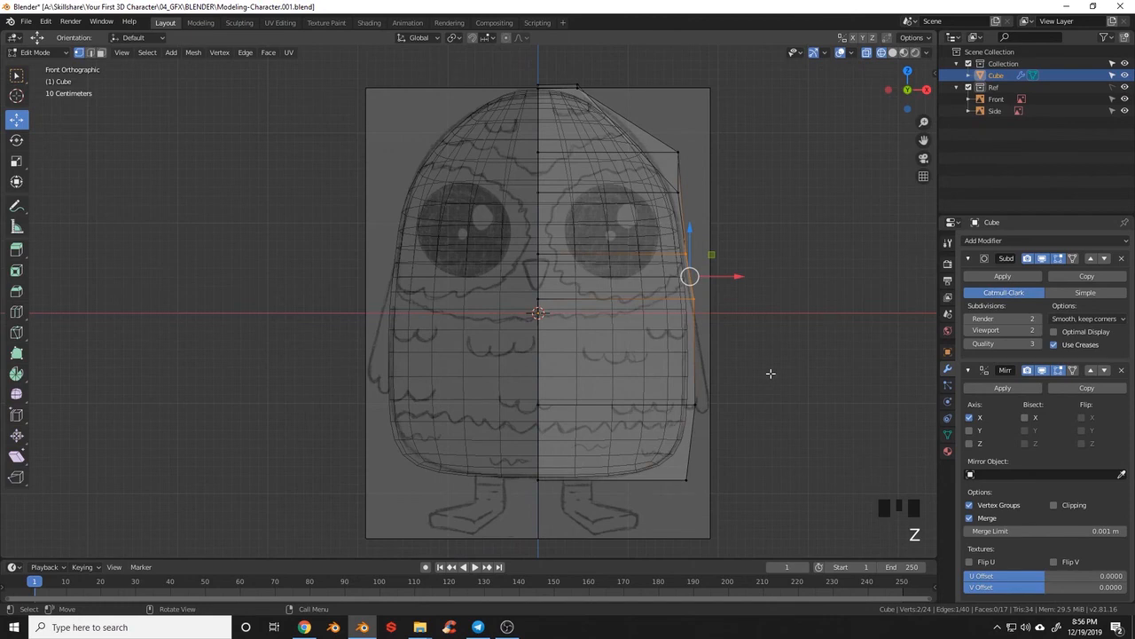
key("KP_7")
key("z")
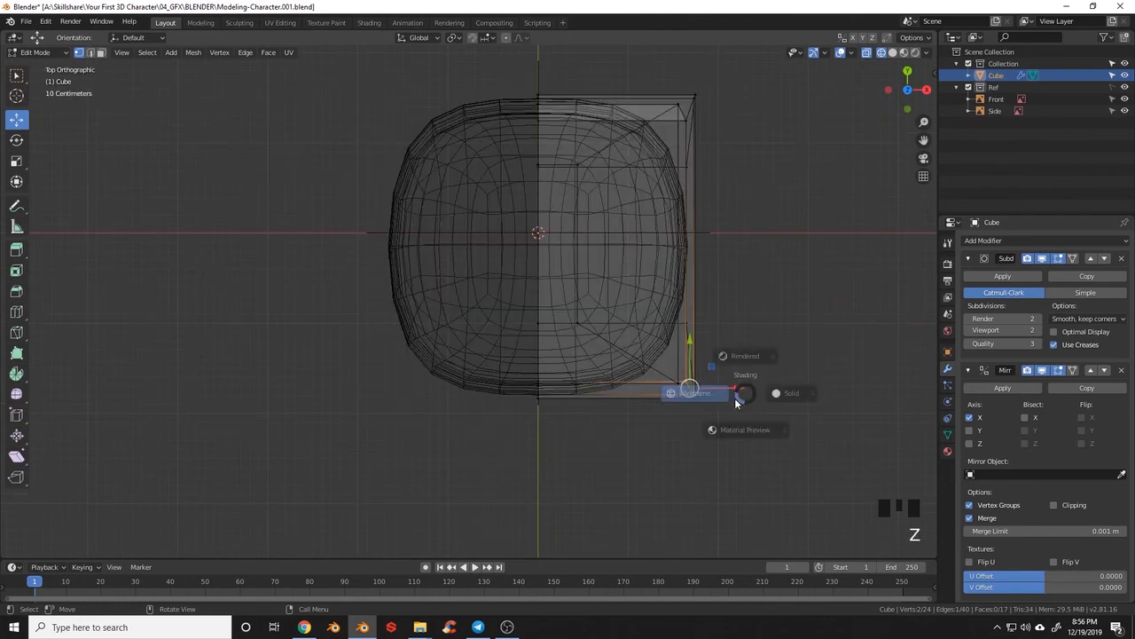
key("a")
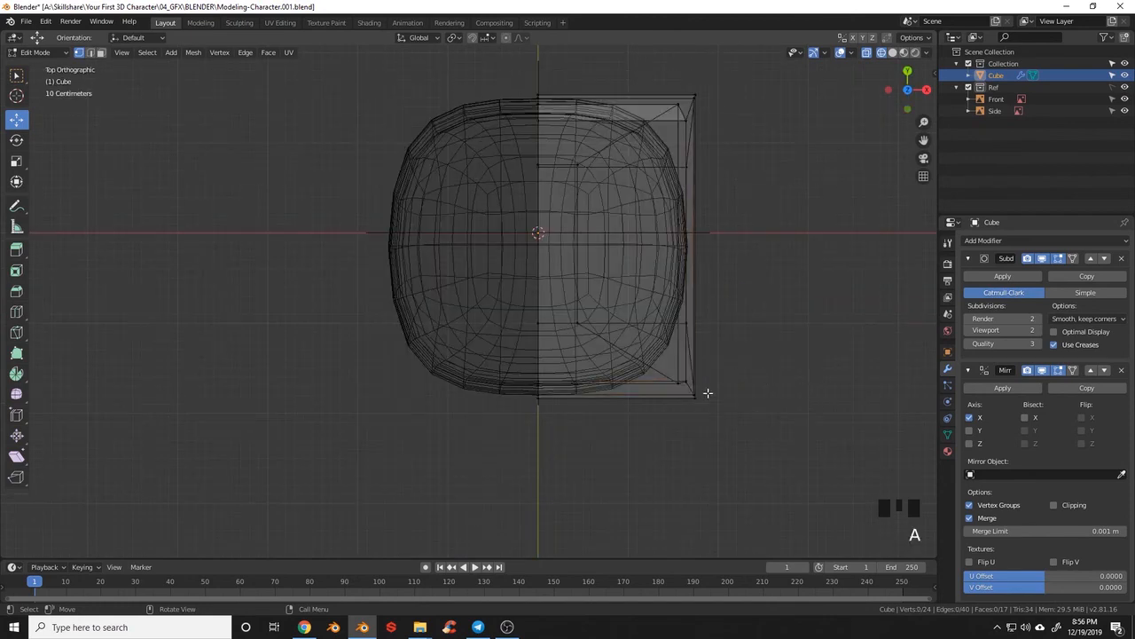
left_click_drag(656, 359, 735, 426)
middle_click_drag(703, 476, 715, 487, "shift")
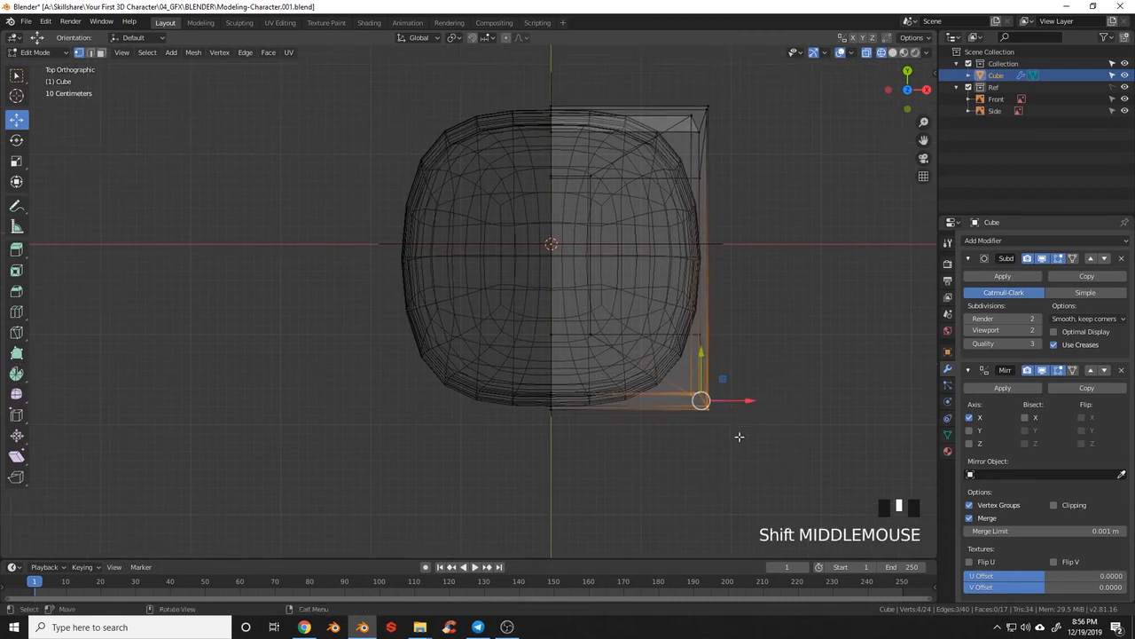
left_click_drag(725, 383, 717, 365)
- Box-select the back outer corner vertices and move them slightly inward along X and Y to round the back
key("a")
middle_click_drag(729, 201, 750, 322, "shift")
key("b")
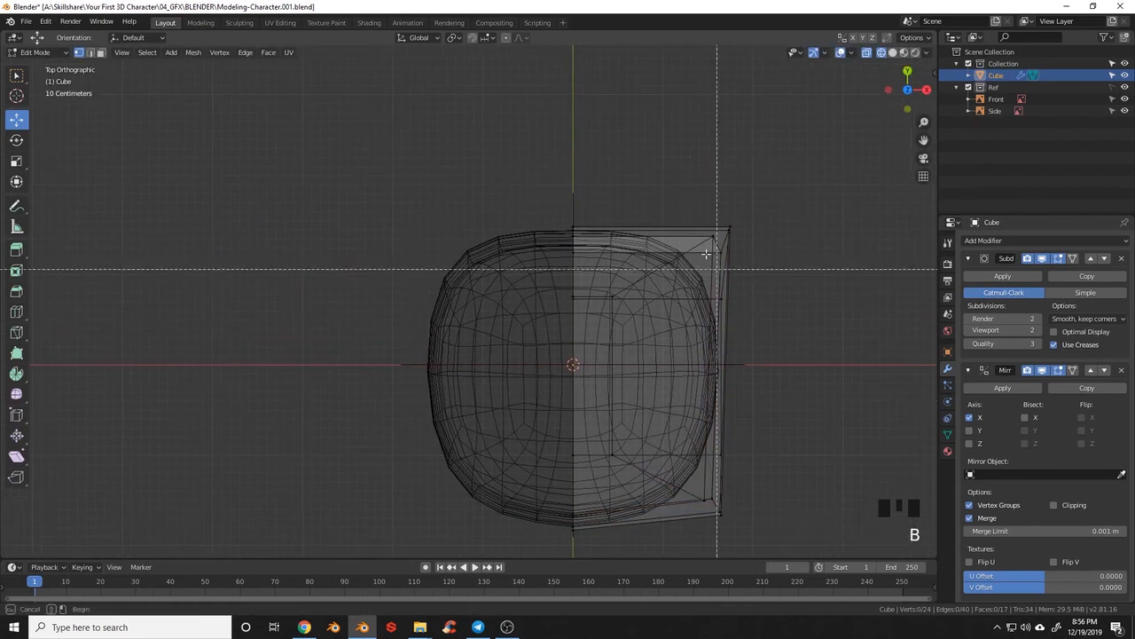
left_click_drag(689, 203, 786, 251)
left_click_drag(744, 213, 738, 228)
key("alt+a")
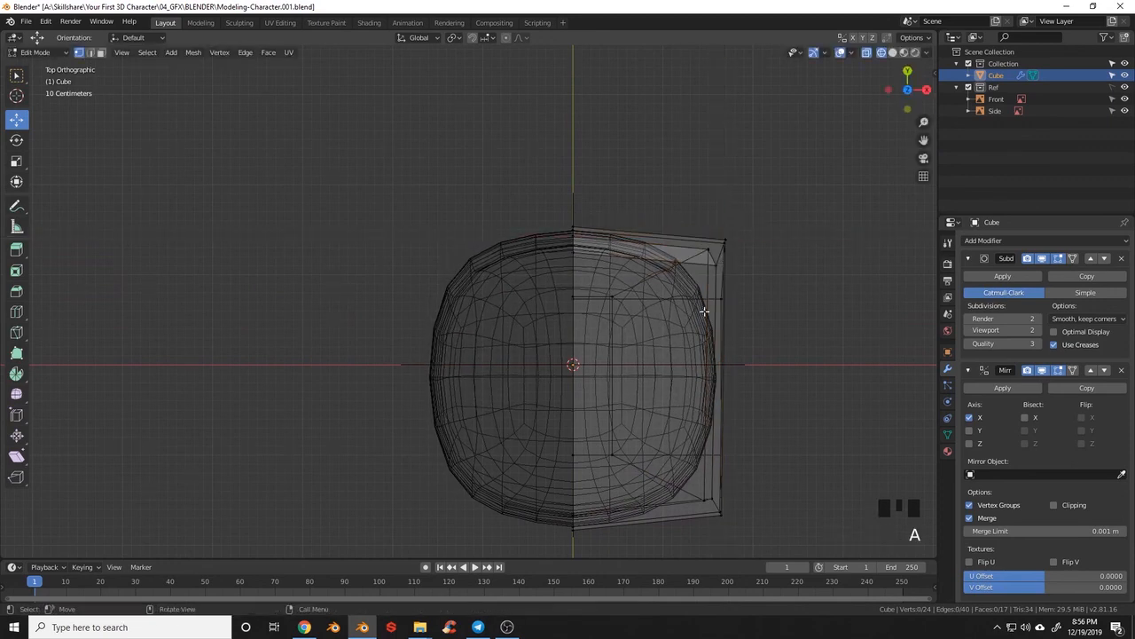
- Return to Object Mode, switch the viewport shading to Solid and show the body from the front
key("Tab")
mouse_move(611, 341)
middle_mouse_down()
mouse_move(636, 409)
mouse_move(584, 341)
mouse_move(616, 332)
mouse_move(612, 293)
middle_mouse_up()
key("z")
middle_click_drag(681, 395, 656, 393)
key("KP_1")
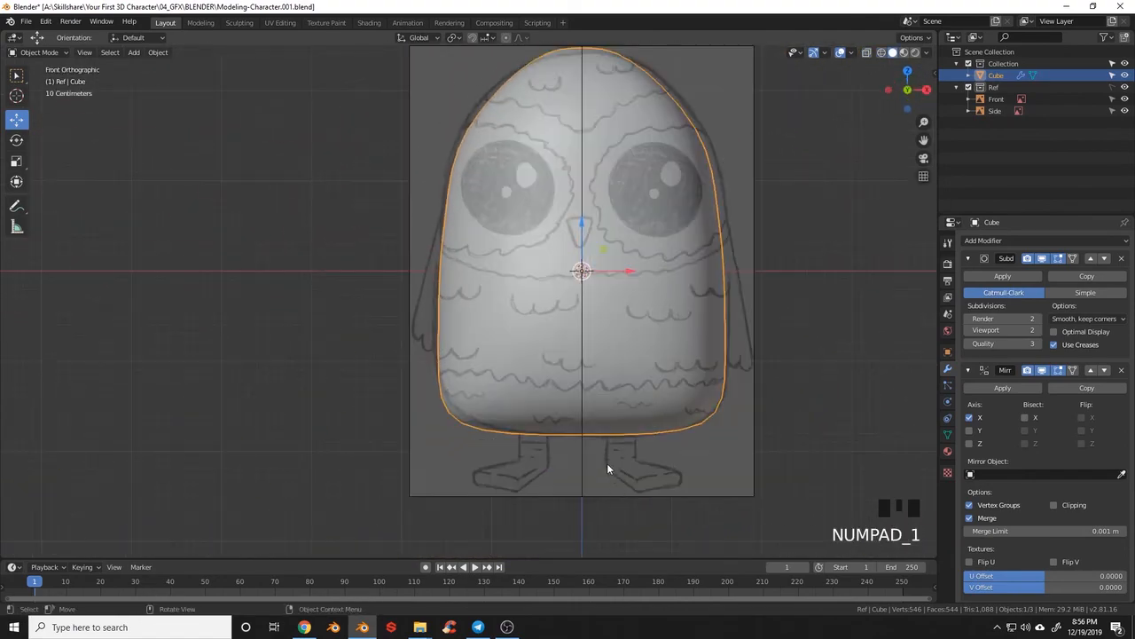